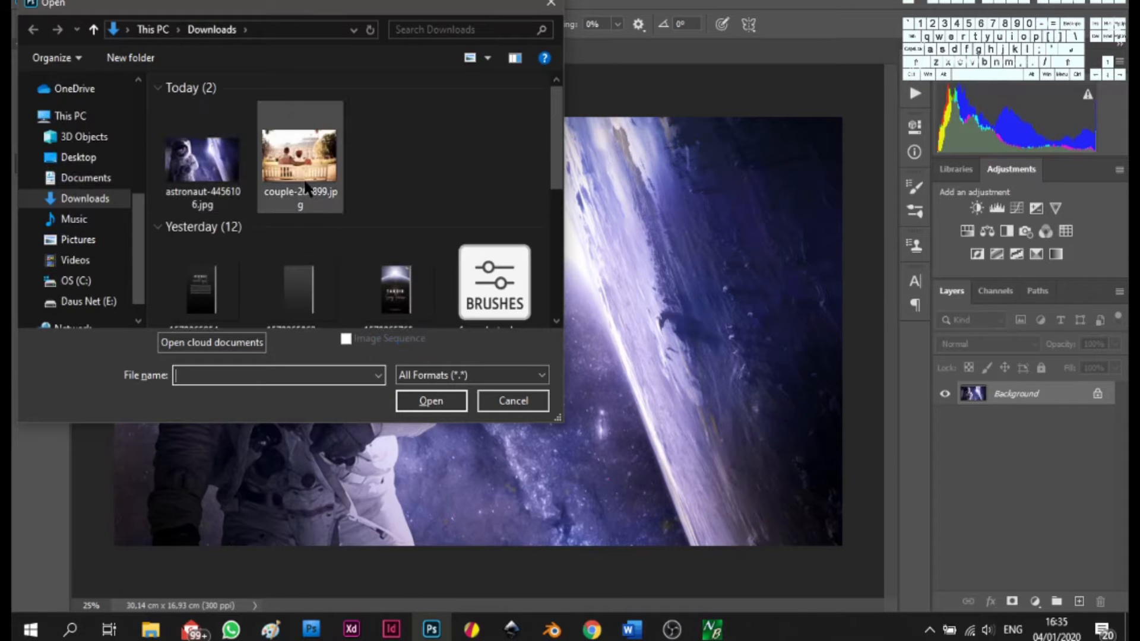
{"action": "left_click", "coordinate": [304, 178]}
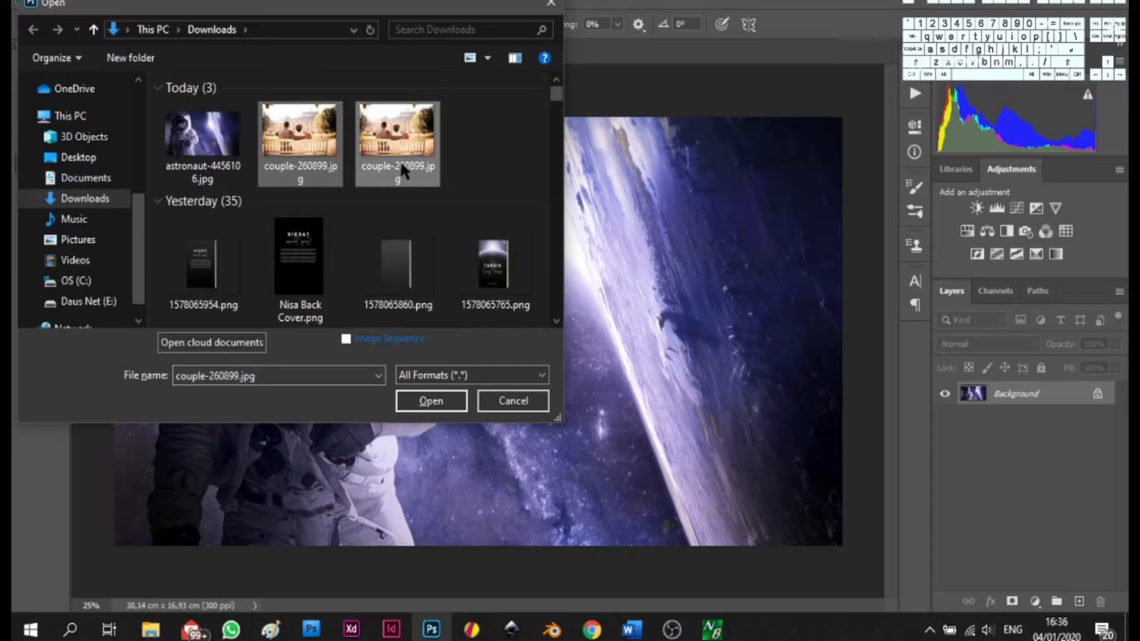
{"action": "scroll", "coordinate": [400, 161], "scroll_direction": "down", "scroll_amount": 4}
{"action": "scroll", "coordinate": [440, 184], "scroll_direction": "up", "scroll_amount": 4}
{"action": "left_click", "coordinate": [551, 4]}
- Open sea-2593344.jpg and couple-260899.jpg together from the Downloads folder
{"action": "key", "text": "ctrl"}
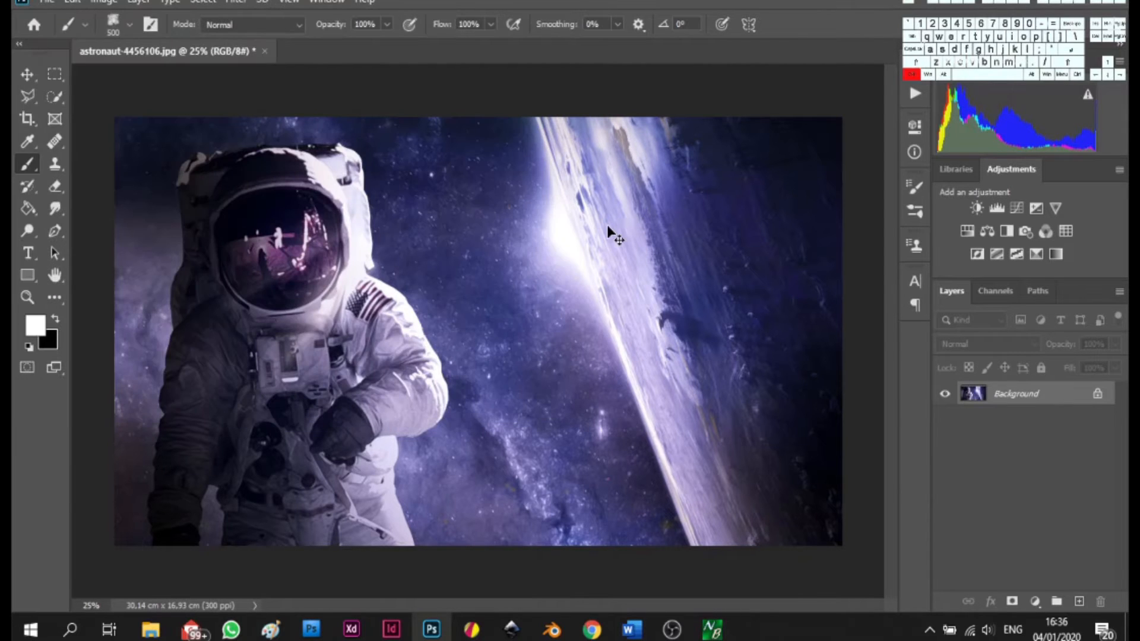
{"action": "key", "text": "ctrl+o"}
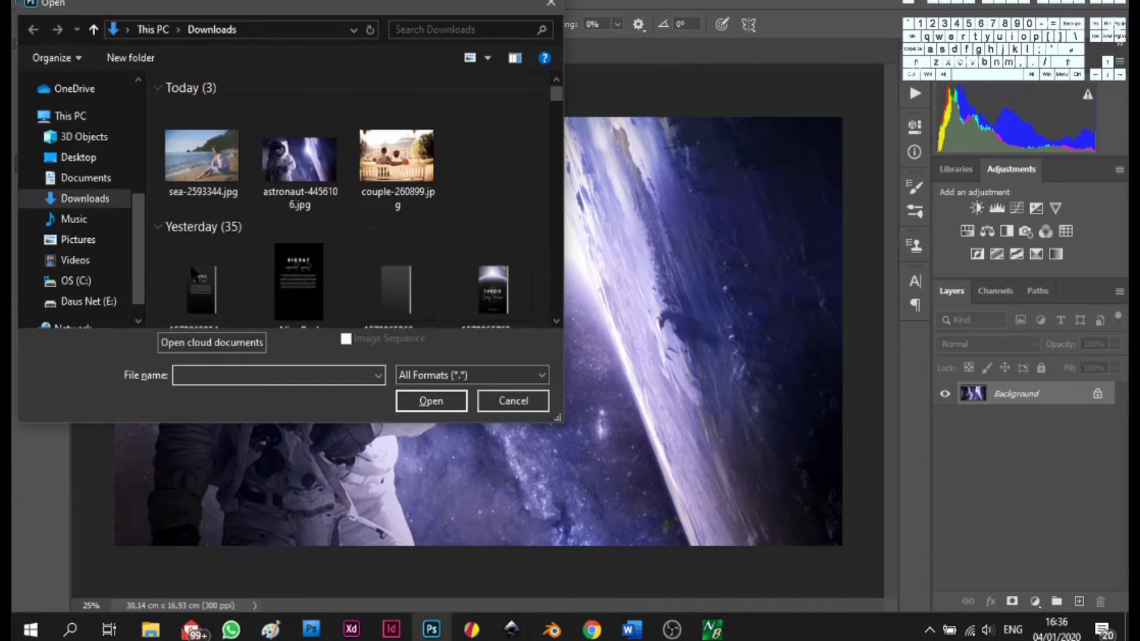
{"action": "left_click", "coordinate": [179, 169]}
{"action": "left_click", "coordinate": [396, 157], "text": "ctrl"}
{"action": "left_click", "coordinate": [419, 397]}
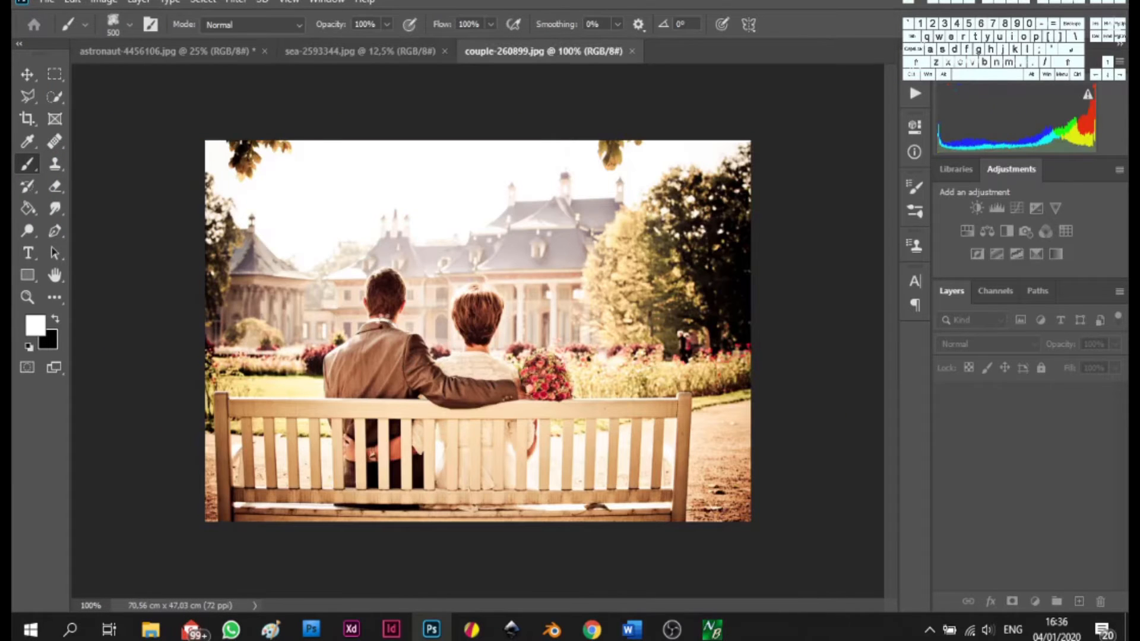
- Duplicate the Background layer of astronaut-4456106.jpg
{"action": "left_click", "coordinate": [200, 51]}
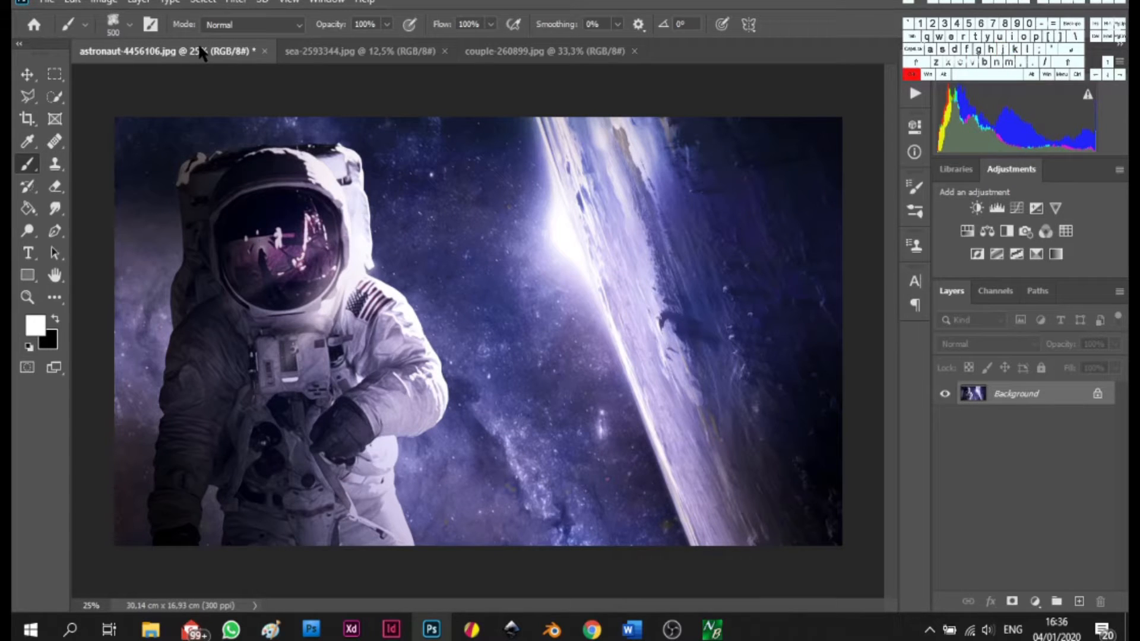
{"action": "key", "text": "ctrl+j"}
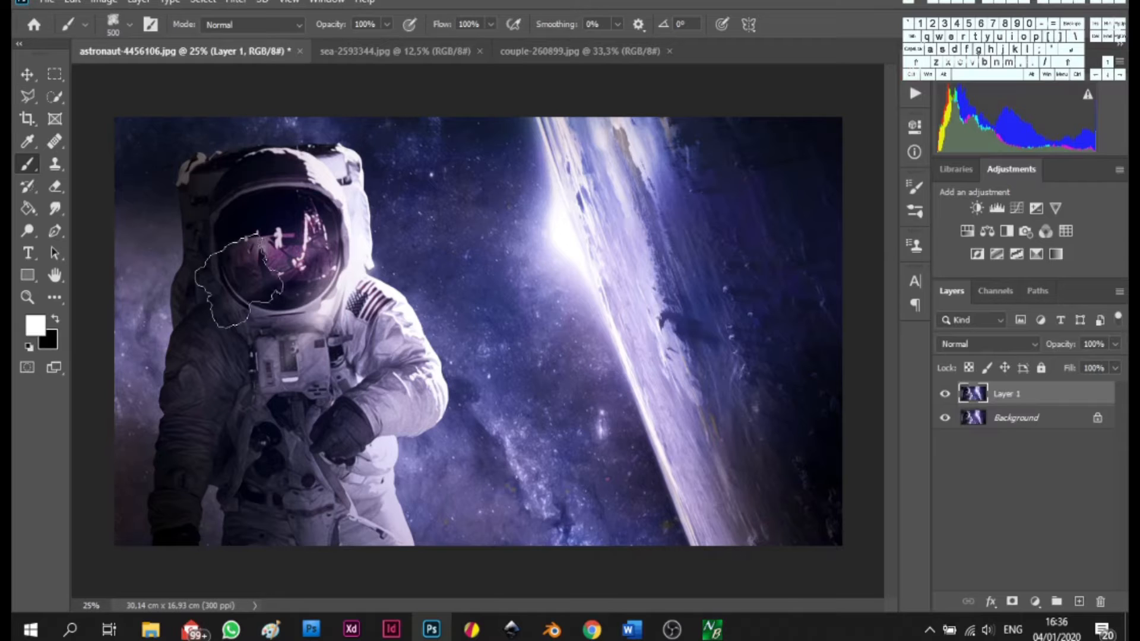
- Select the astronaut's helmet visor on the duplicated layer with the Quick Selection tool
{"action": "key", "text": "m"}
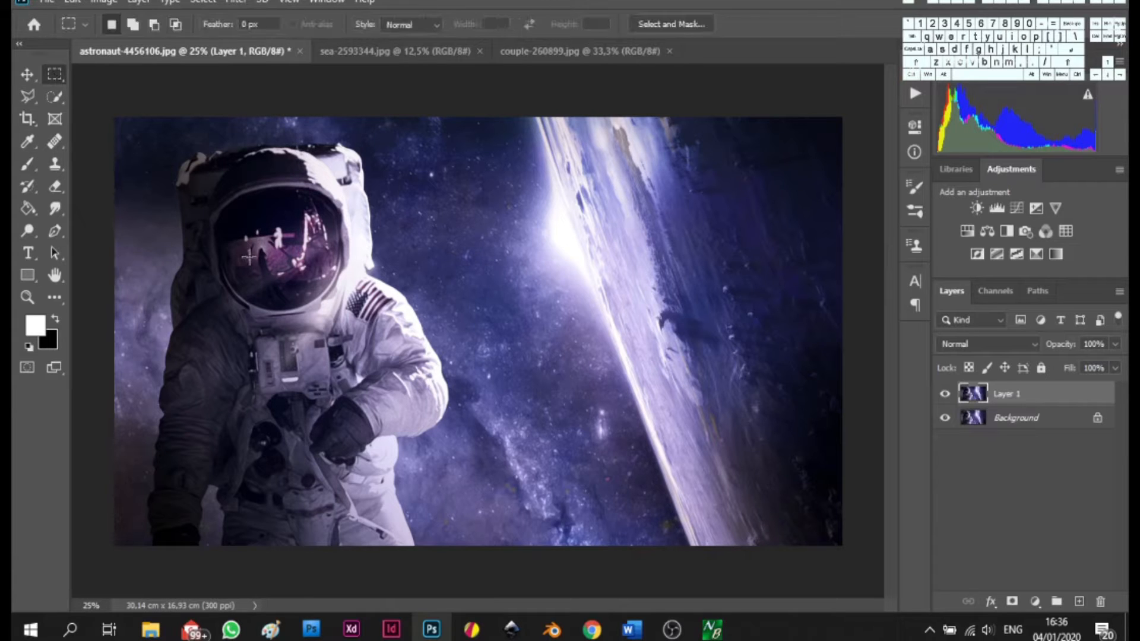
{"action": "left_click", "coordinate": [53, 98]}
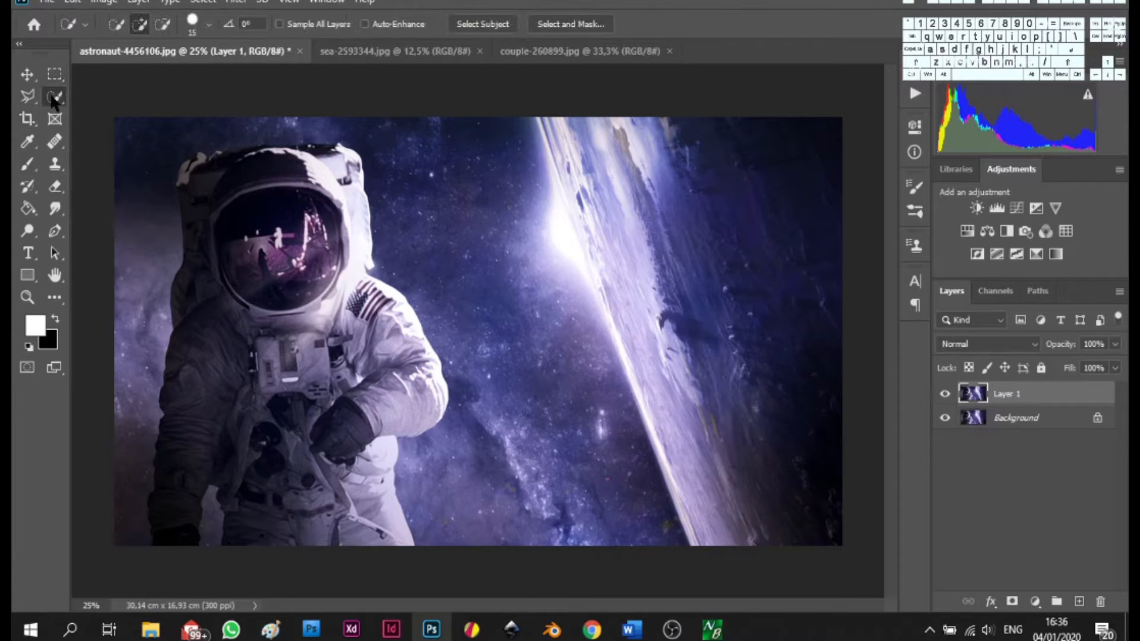
{"action": "scroll", "coordinate": [224, 224], "scroll_direction": "up", "scroll_amount": 4}
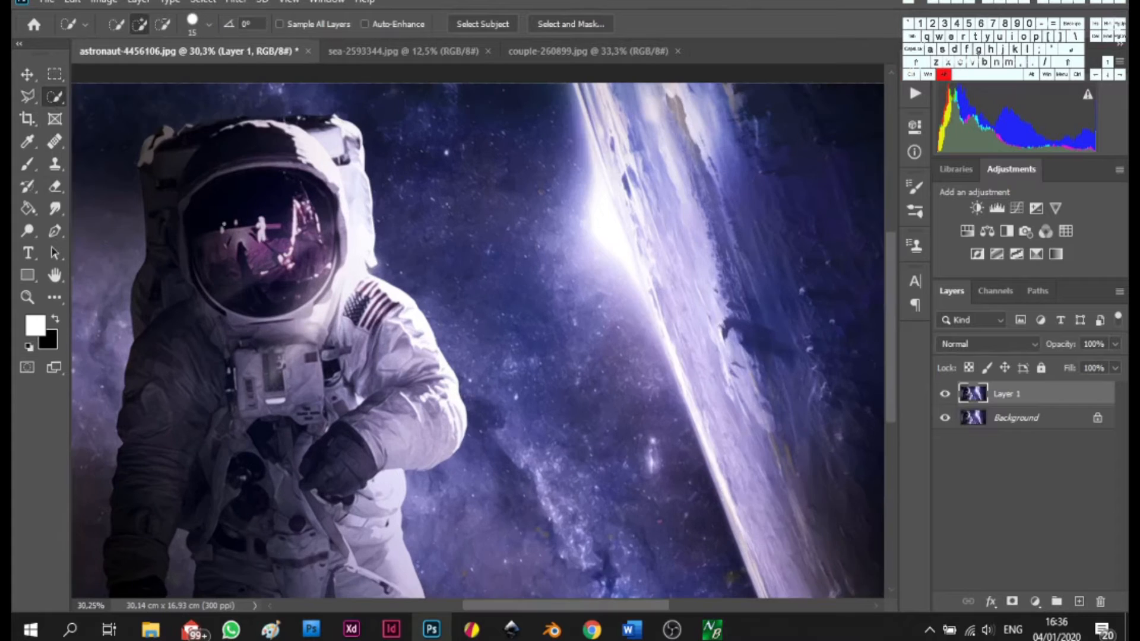
{"action": "scroll", "coordinate": [223, 224], "scroll_direction": "up", "scroll_amount": 1}
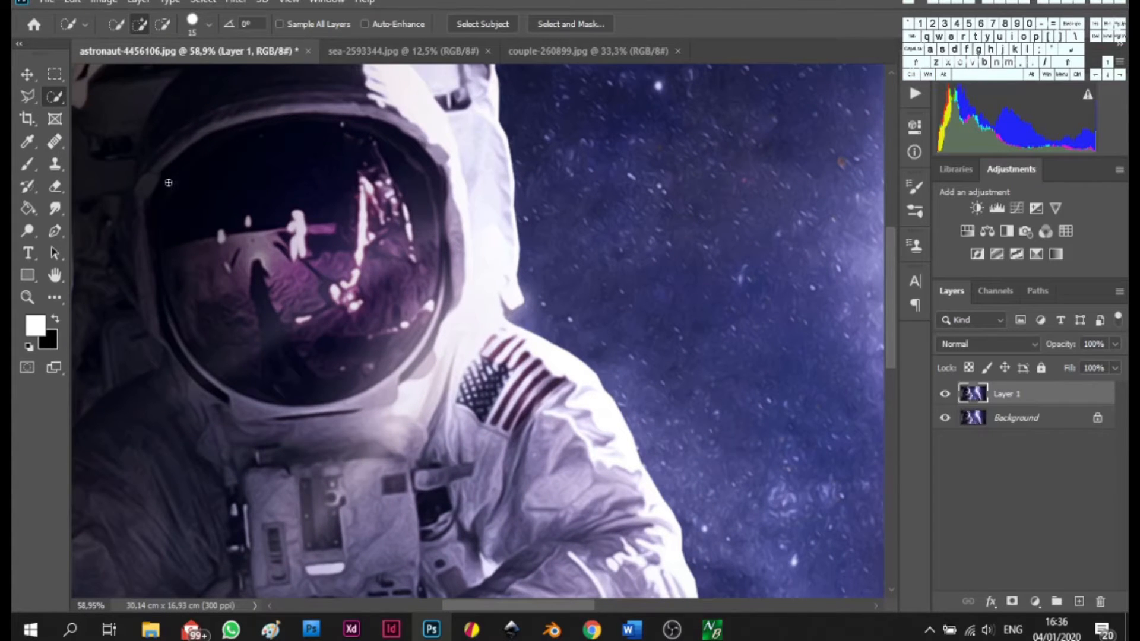
{"action": "left_click_drag", "start_coordinate": [277, 157], "coordinate": [291, 176]}
{"action": "mouse_move", "coordinate": [354, 270]}
{"action": "left_mouse_down"}
{"action": "mouse_move", "coordinate": [359, 324]}
{"action": "mouse_move", "coordinate": [396, 283]}
{"action": "left_mouse_up"}
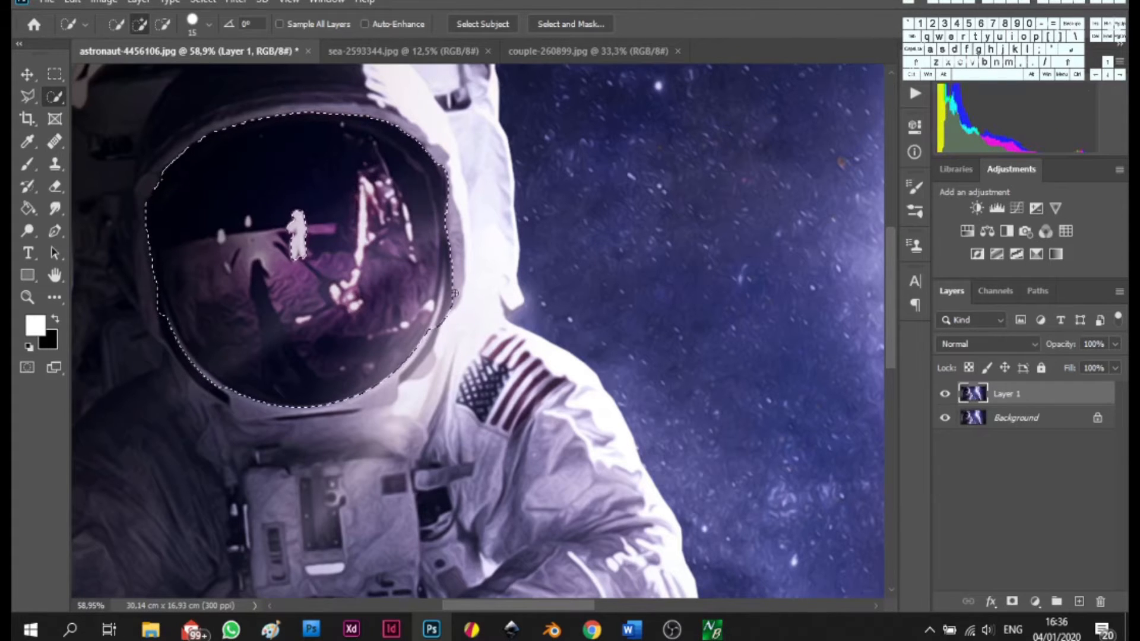
- Refine the visor selection so that it includes the small white figure reflected in the glass
{"action": "left_click", "coordinate": [162, 25]}
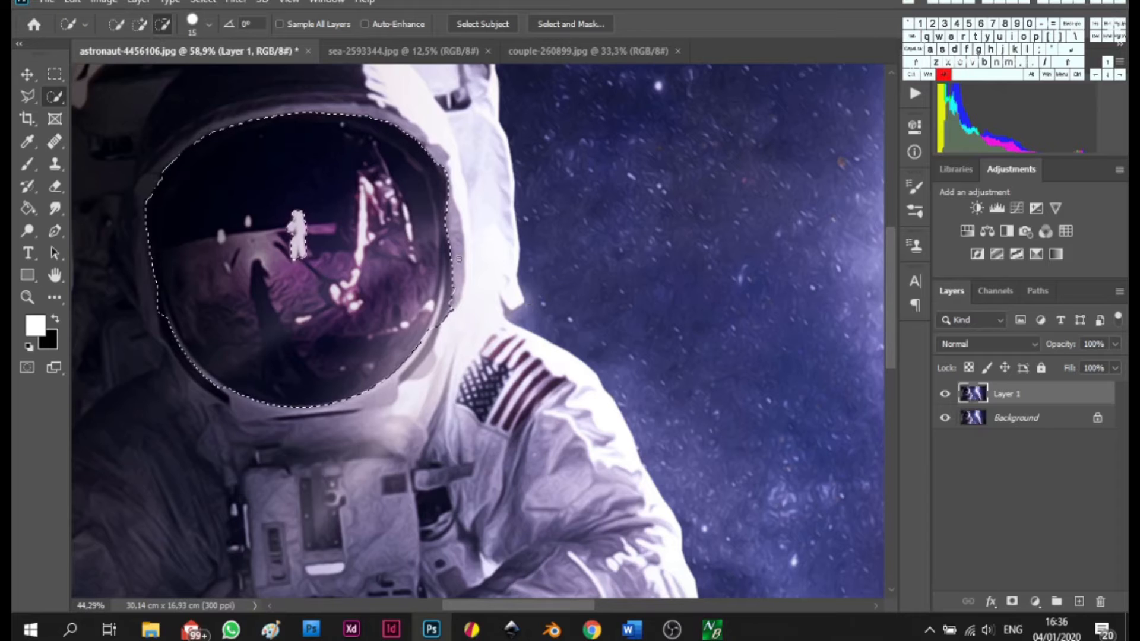
{"action": "scroll", "coordinate": [468, 258], "scroll_direction": "down", "scroll_amount": 3}
{"action": "scroll", "coordinate": [292, 245], "scroll_direction": "up", "scroll_amount": 4}
{"action": "scroll", "coordinate": [292, 246], "scroll_direction": "up", "scroll_amount": 2}
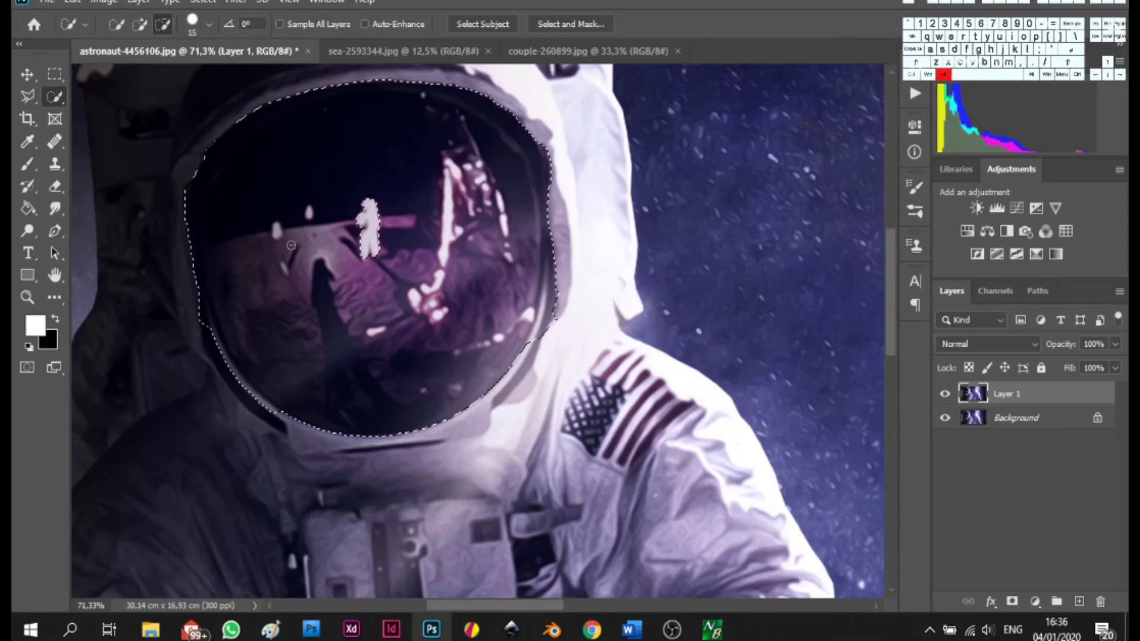
{"action": "left_click", "coordinate": [139, 24]}
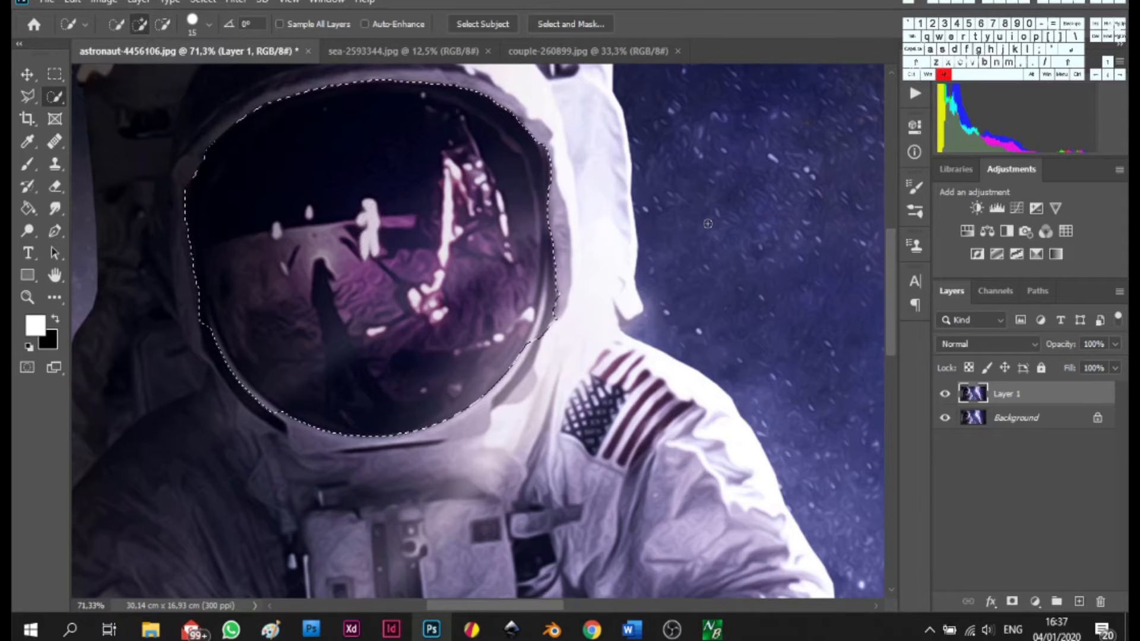
- Mask Layer 1 to the visor selection and check the result by toggling layer visibility
{"action": "scroll", "coordinate": [707, 224], "scroll_direction": "down", "scroll_amount": 9}
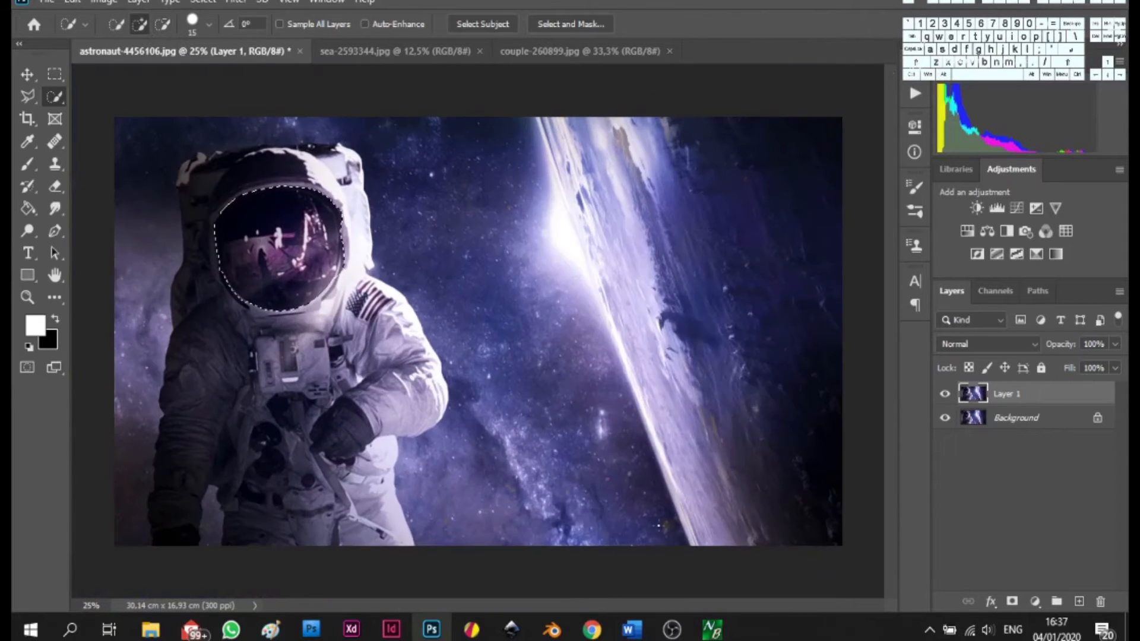
{"action": "scroll", "coordinate": [619, 439], "scroll_direction": "down", "scroll_amount": 1}
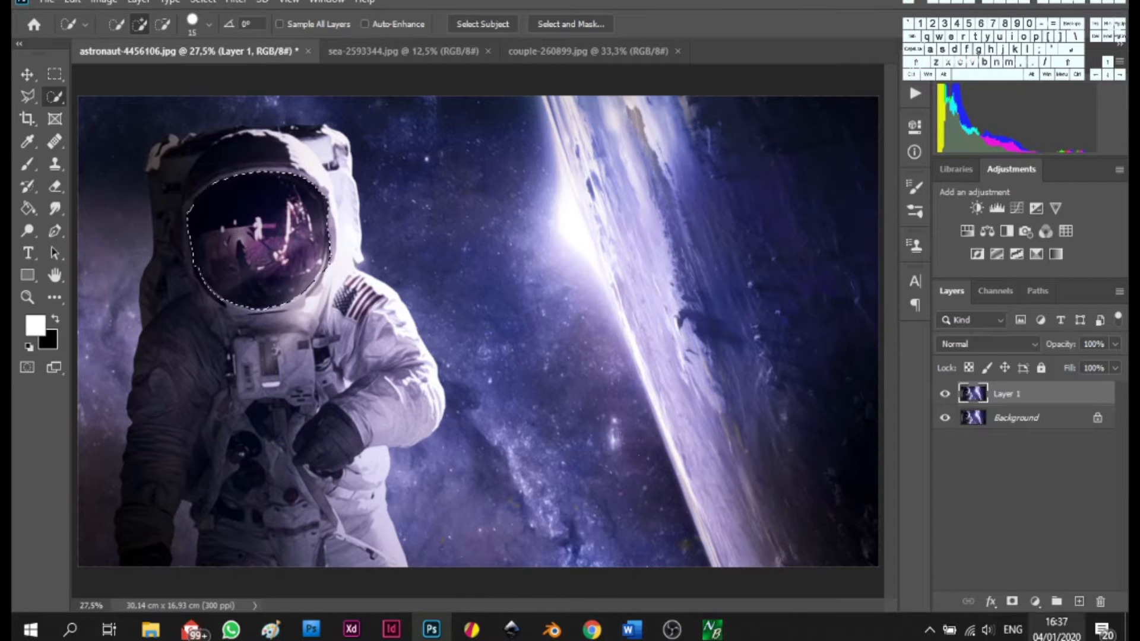
{"action": "left_click", "coordinate": [1010, 602]}
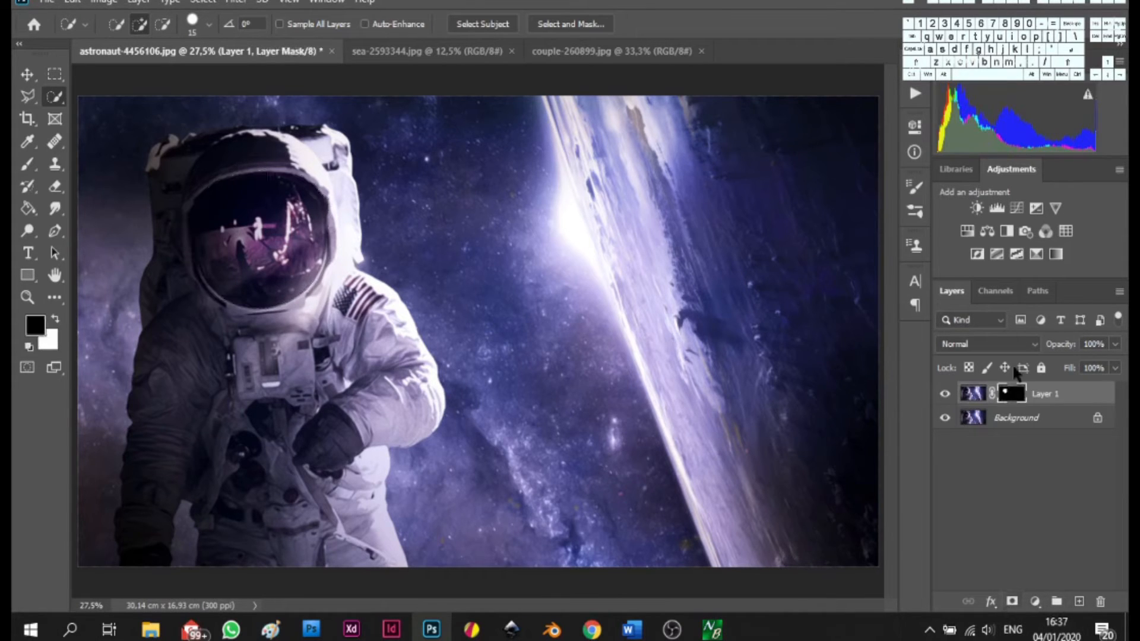
{"action": "left_click", "coordinate": [944, 394]}
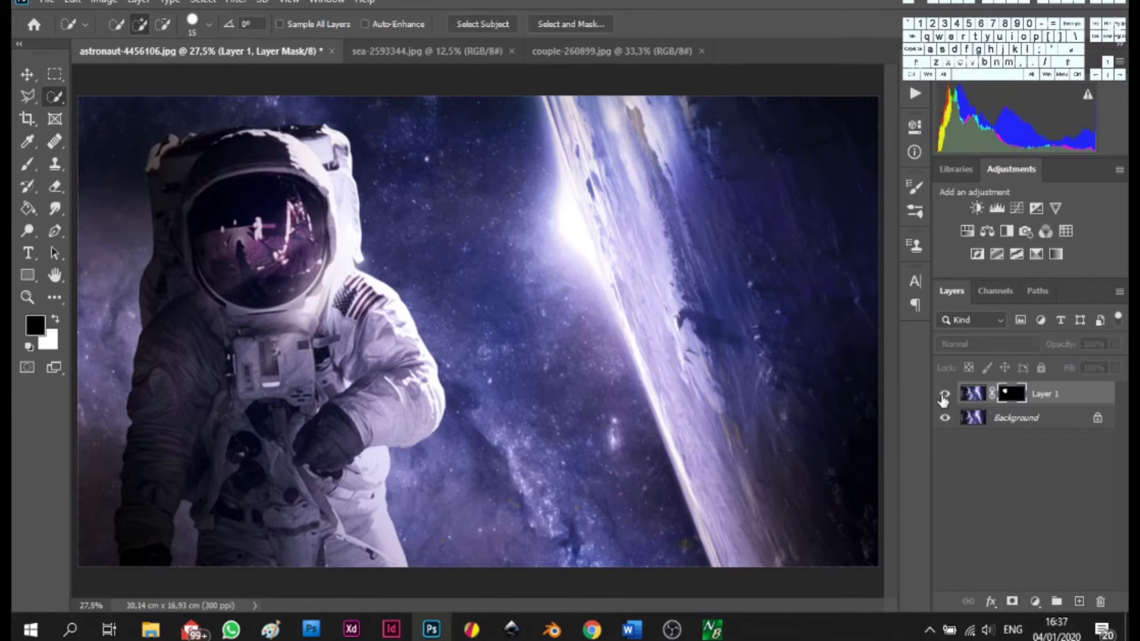
{"action": "left_click", "coordinate": [943, 418]}
{"action": "left_click", "coordinate": [945, 418]}
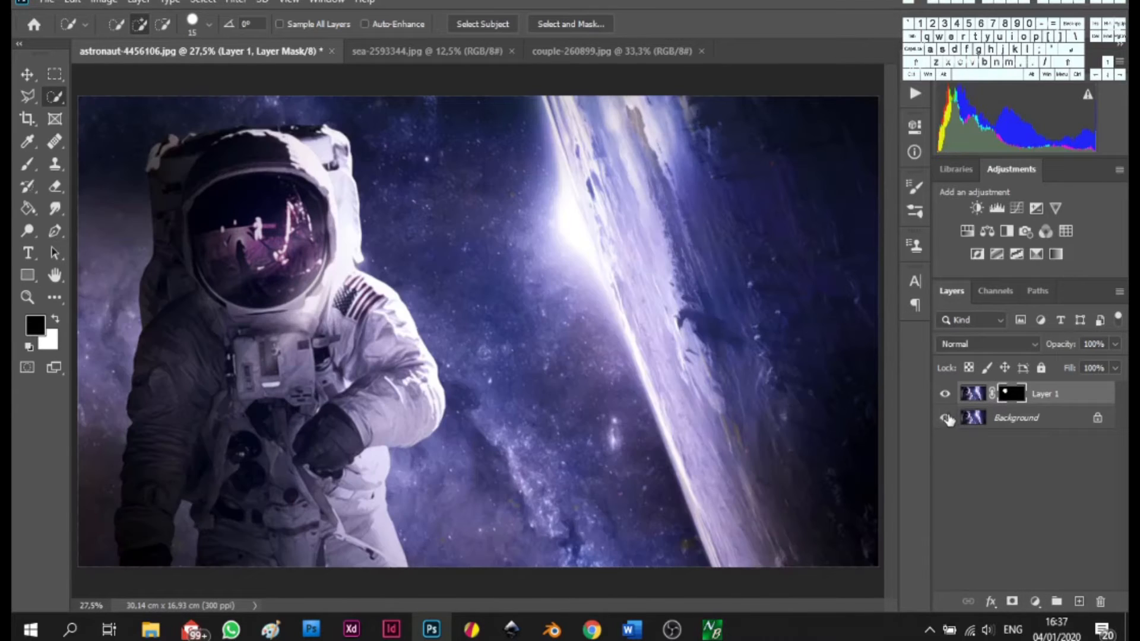
- Convert the background of couple-260899.jpg to a regular layer and copy it into the astronaut document
{"action": "left_click", "coordinate": [383, 51]}
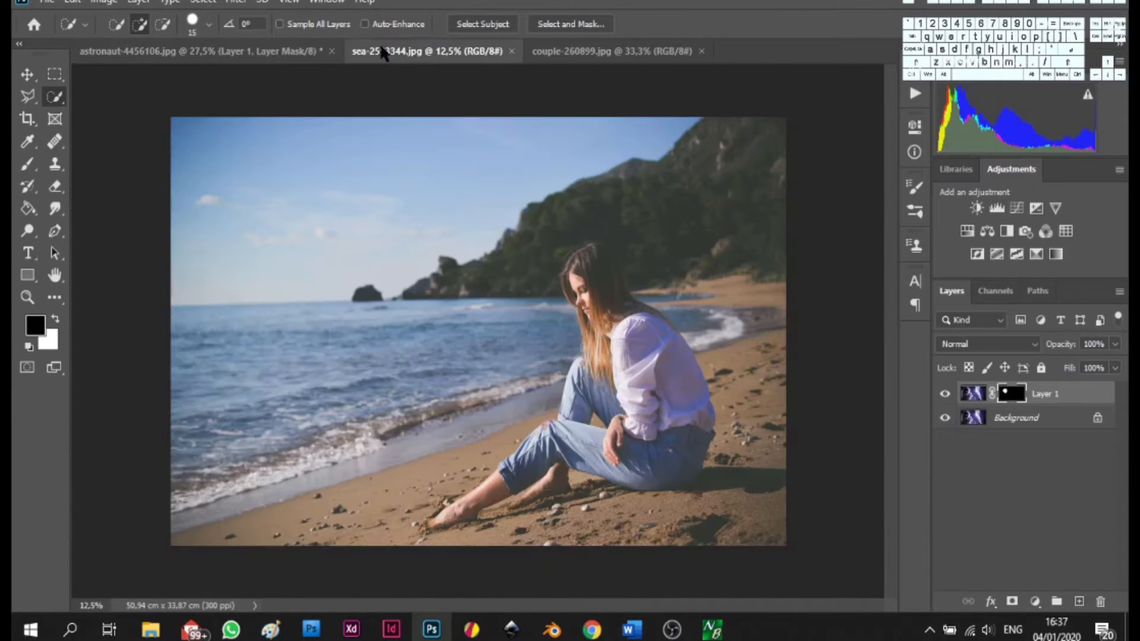
{"action": "left_click", "coordinate": [612, 51]}
{"action": "double_click", "coordinate": [1028, 397]}
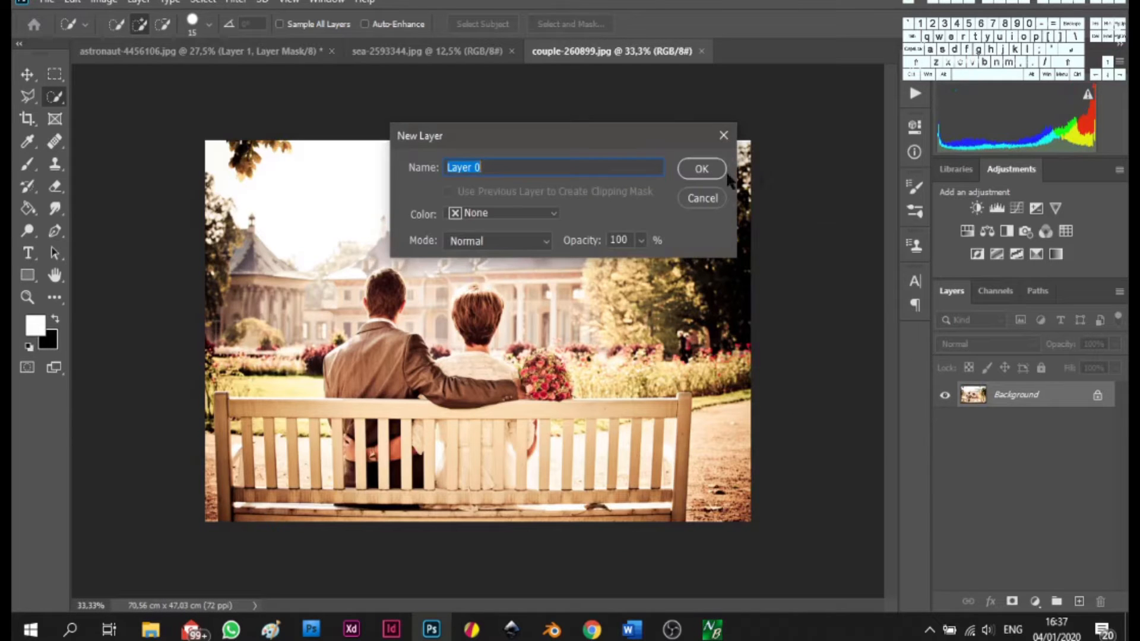
{"action": "key", "text": "Return"}
{"action": "left_click", "coordinate": [27, 75]}
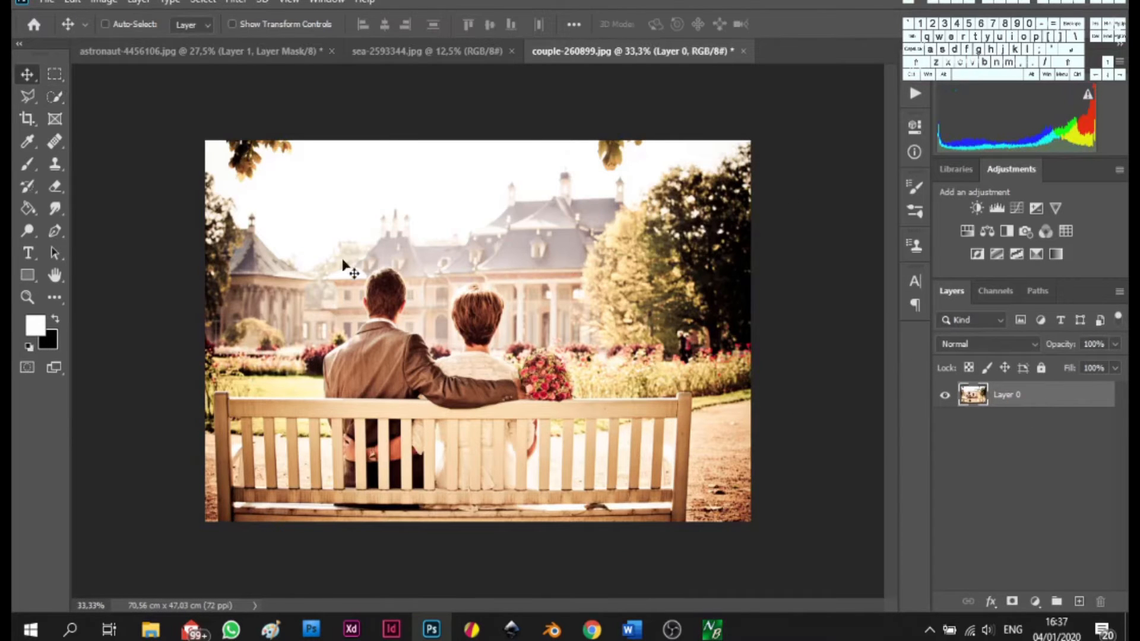
{"action": "mouse_move", "coordinate": [692, 409]}
{"action": "left_mouse_down"}
{"action": "mouse_move", "coordinate": [226, 54]}
{"action": "mouse_move", "coordinate": [224, 70]}
{"action": "mouse_move", "coordinate": [544, 262]}
{"action": "mouse_move", "coordinate": [543, 294]}
{"action": "mouse_move", "coordinate": [588, 380]}
{"action": "mouse_move", "coordinate": [365, 323]}
{"action": "mouse_move", "coordinate": [334, 359]}
{"action": "left_mouse_up"}
- Scale the couple photo to 60.33% and position it over the astronaut's visor
{"action": "key", "text": "ctrl"}
{"action": "key", "text": "ctrl+t"}
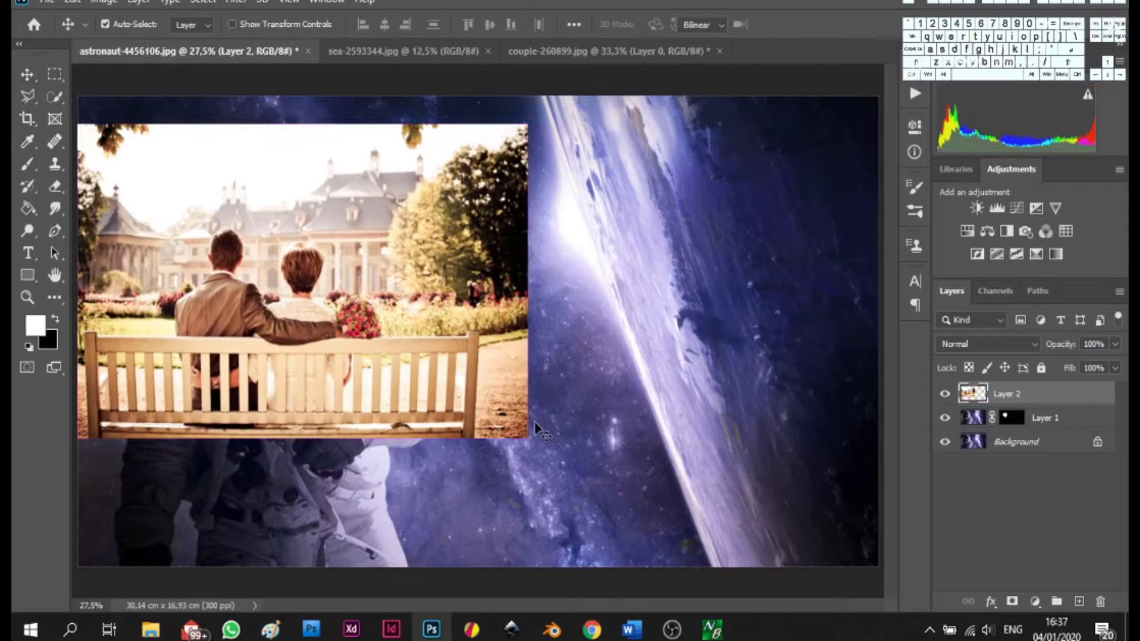
{"action": "left_click_drag", "start_coordinate": [445, 387], "coordinate": [454, 389]}
{"action": "key", "text": "alt"}
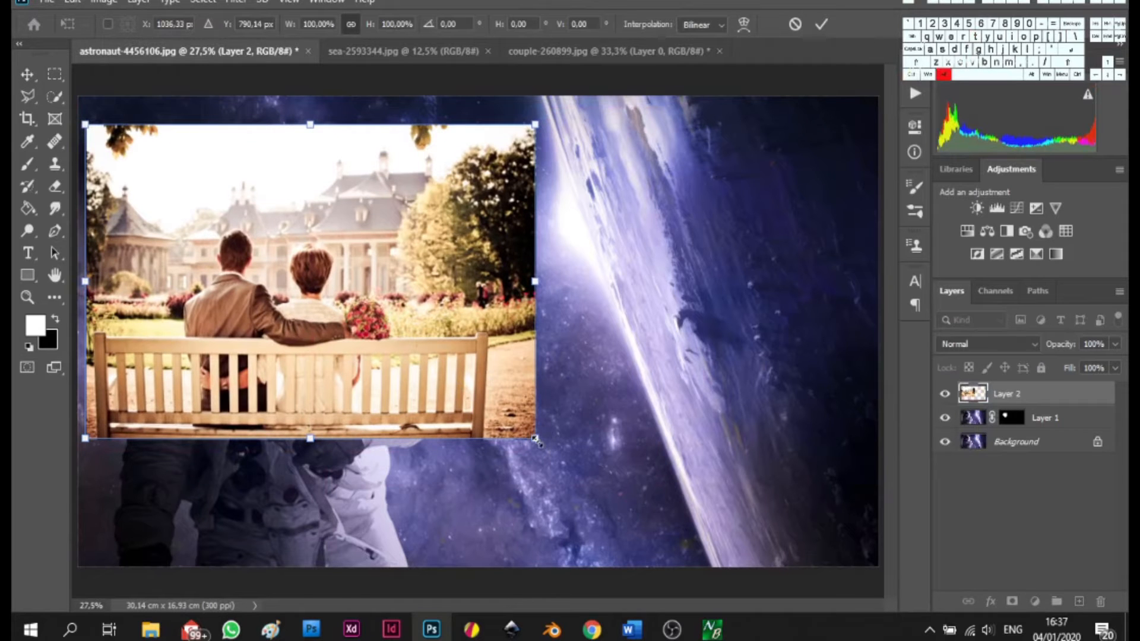
{"action": "left_click_drag", "start_coordinate": [534, 438], "coordinate": [448, 391]}
{"action": "left_click_drag", "start_coordinate": [396, 341], "coordinate": [357, 306]}
{"action": "left_click", "coordinate": [821, 24]}
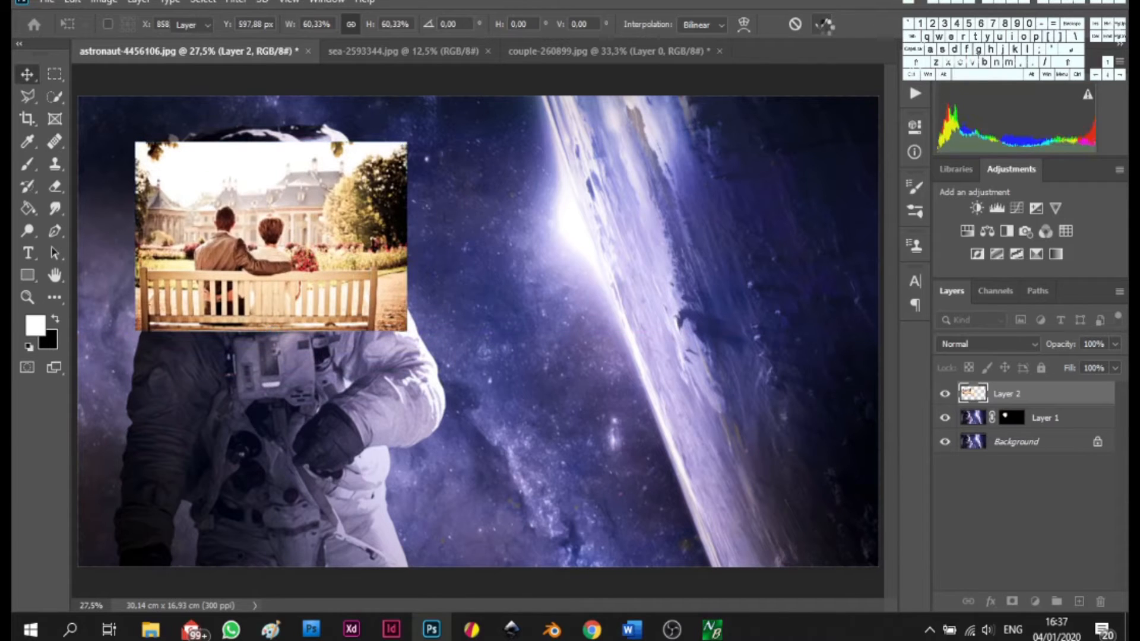
- Clip the couple photo layer to the masked visor layer and leave nothing selected on the canvas
{"action": "left_click", "coordinate": [1031, 419]}
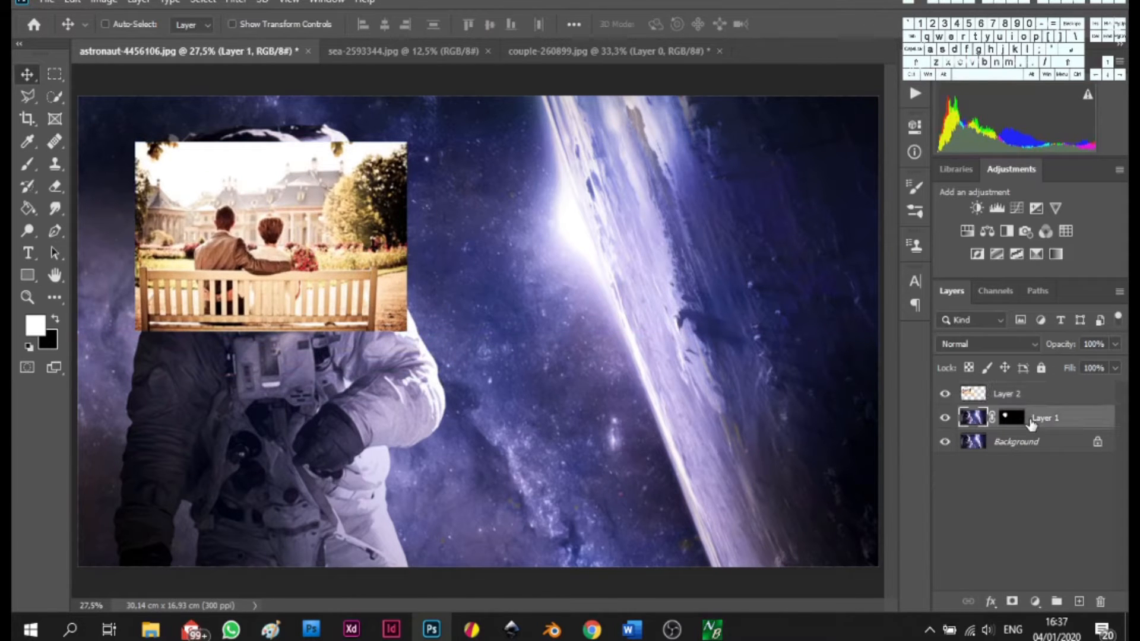
{"action": "left_click", "coordinate": [1012, 418], "text": "ctrl"}
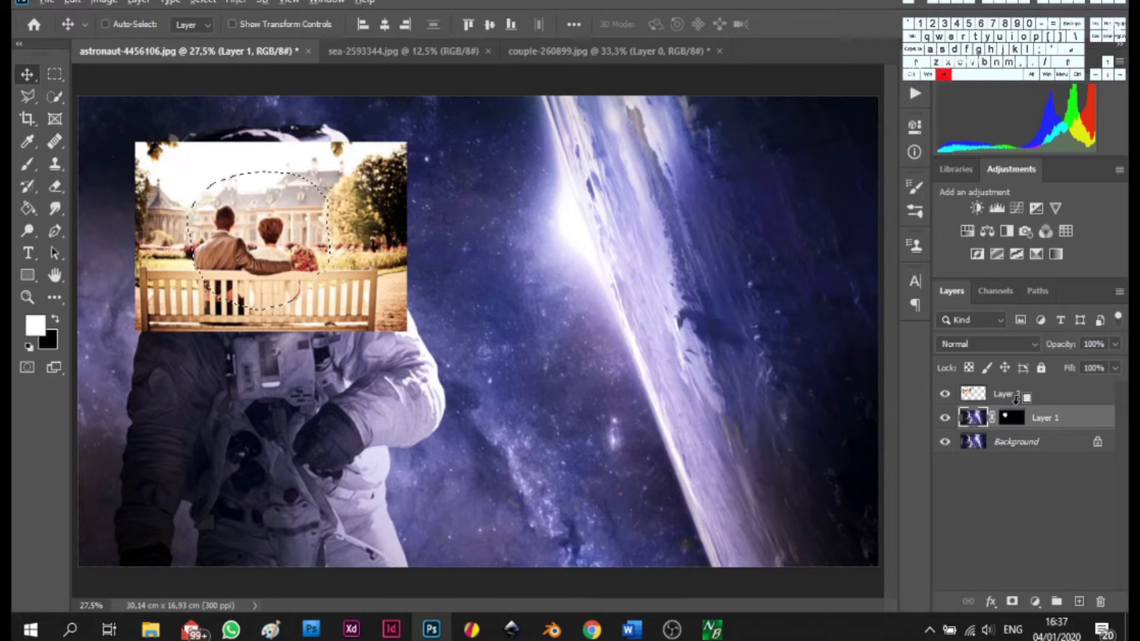
{"action": "left_click", "coordinate": [1017, 405], "text": "alt"}
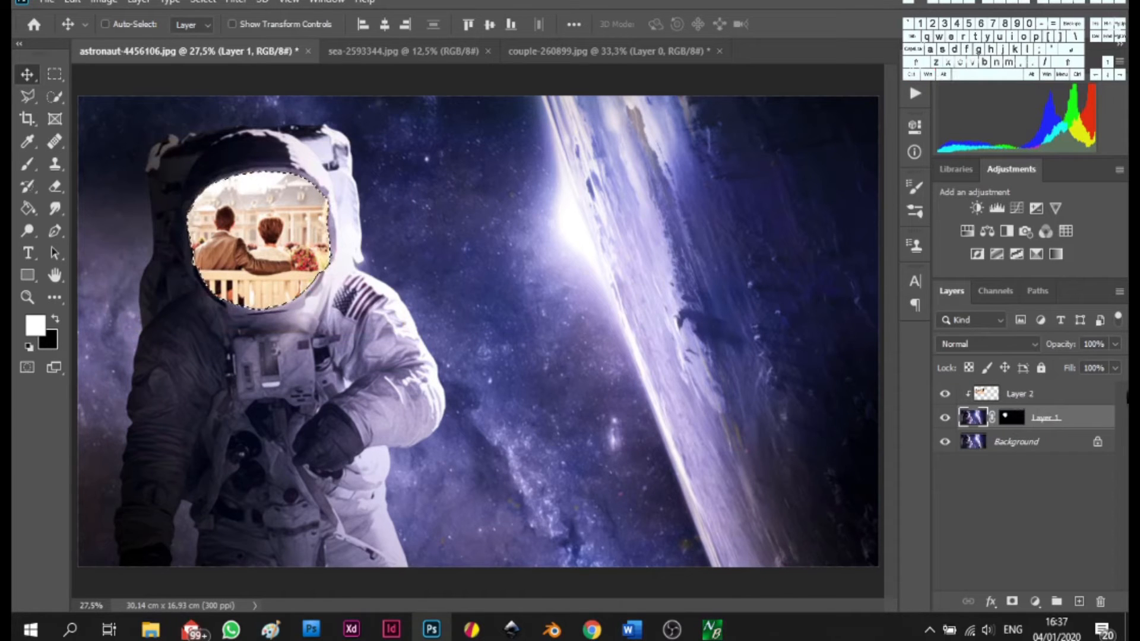
{"action": "key", "text": "ctrl+d"}
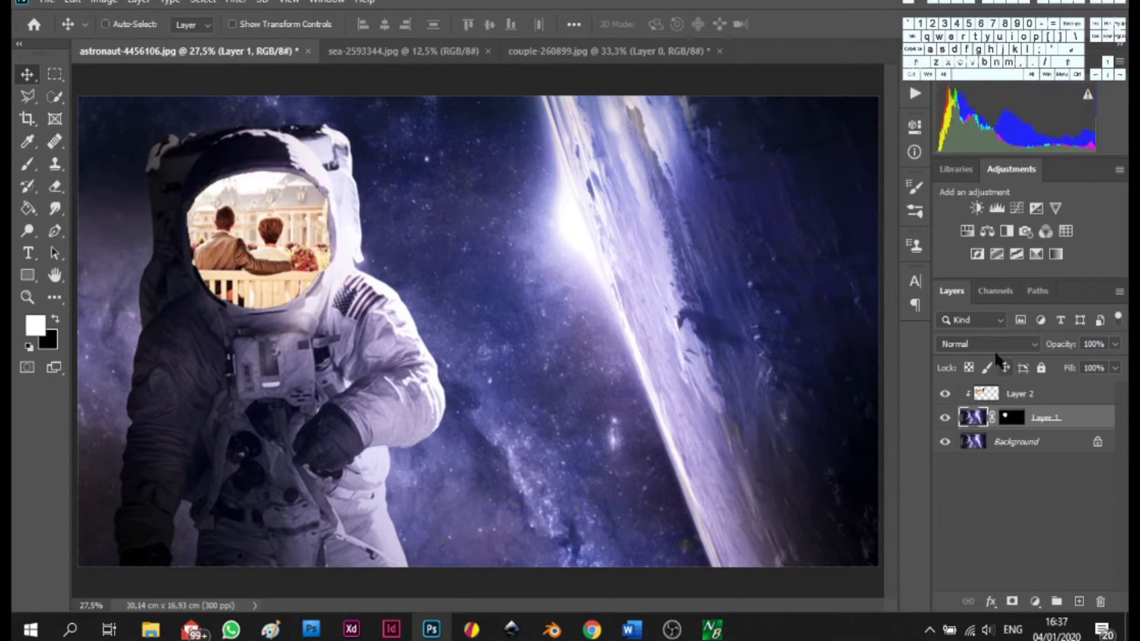
- Set the blend mode of the clipped couple layer to Screen
{"action": "left_click", "coordinate": [1020, 339]}
{"action": "left_click", "coordinate": [1076, 390]}
{"action": "left_click", "coordinate": [1072, 397]}
{"action": "left_click", "coordinate": [992, 344]}
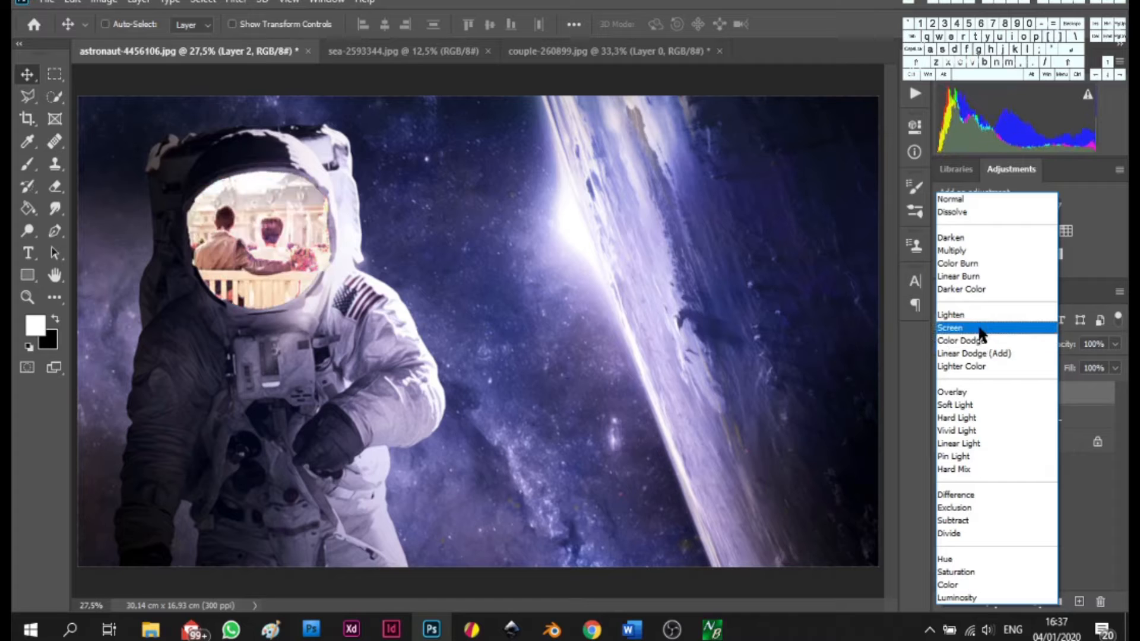
{"action": "left_click", "coordinate": [978, 328]}
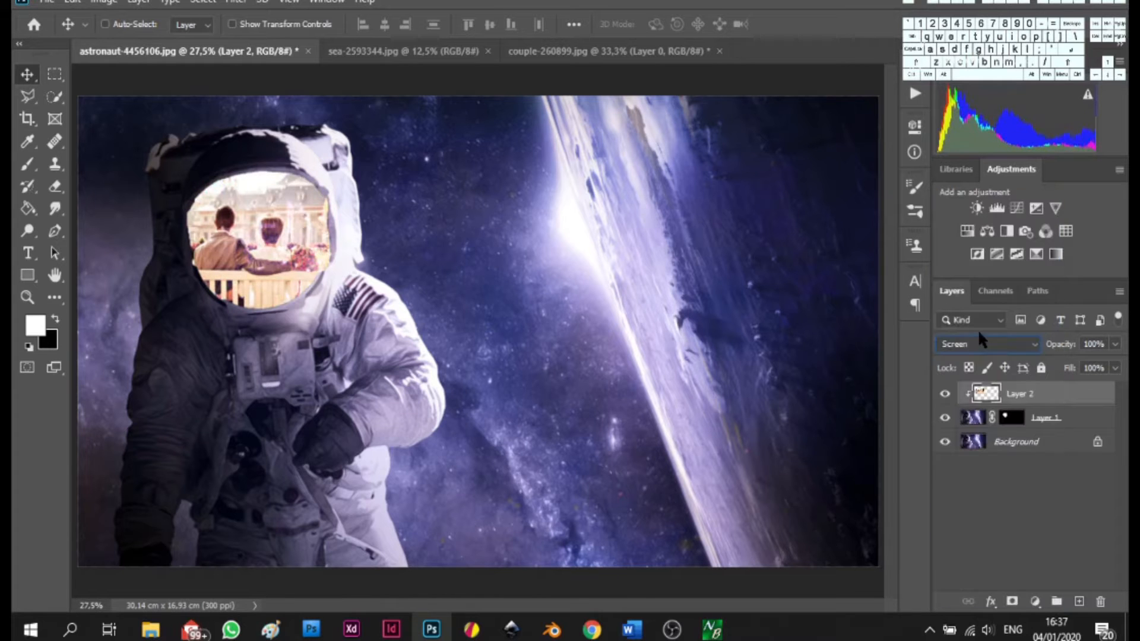
{"action": "left_click", "coordinate": [1039, 468]}
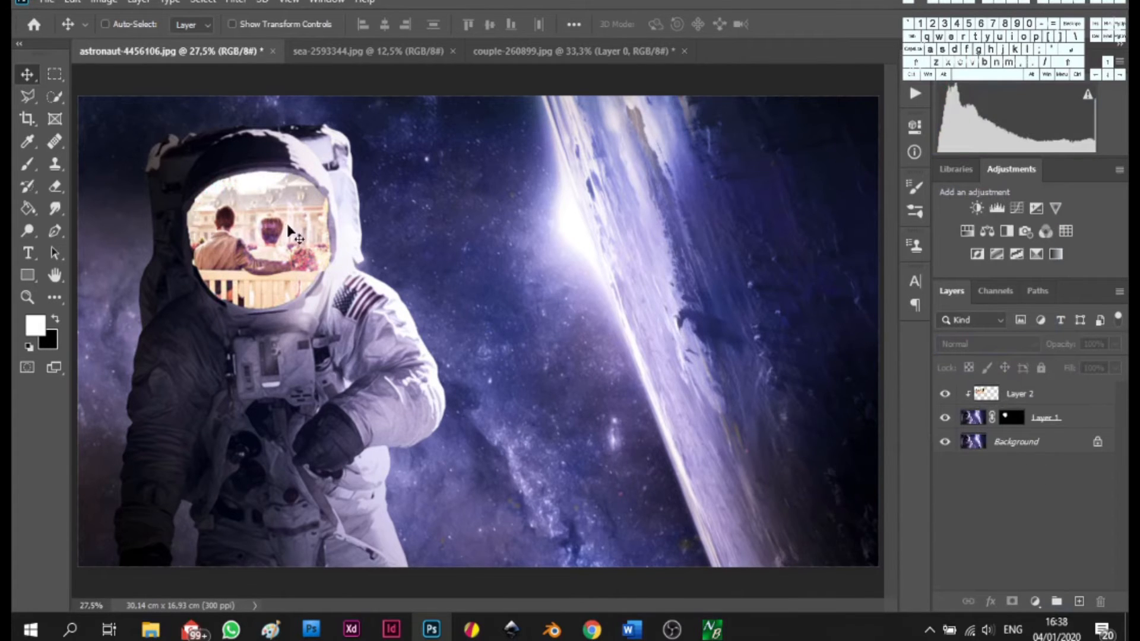
- Add a Brightness/Contrast adjustment clipped to the couple layer, with brightness -113 and contrast 71
{"action": "scroll", "coordinate": [213, 241], "scroll_direction": "up", "scroll_amount": 3}
{"action": "scroll", "coordinate": [214, 240], "scroll_direction": "up", "scroll_amount": 2}
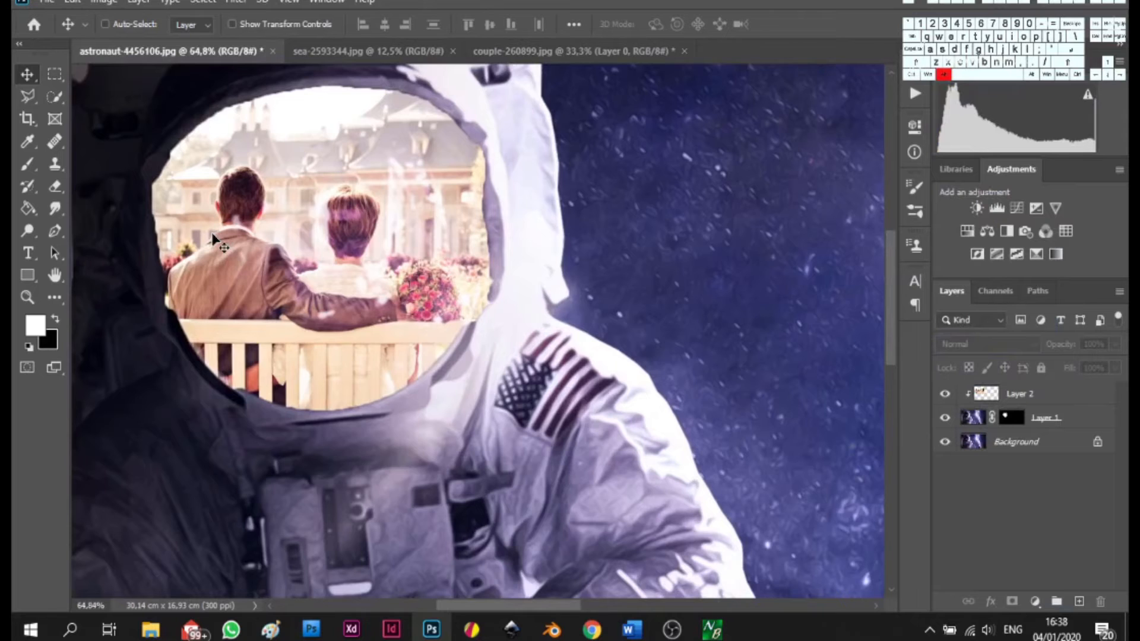
{"action": "scroll", "coordinate": [214, 240], "scroll_direction": "down", "scroll_amount": 2}
{"action": "left_click", "coordinate": [1025, 395]}
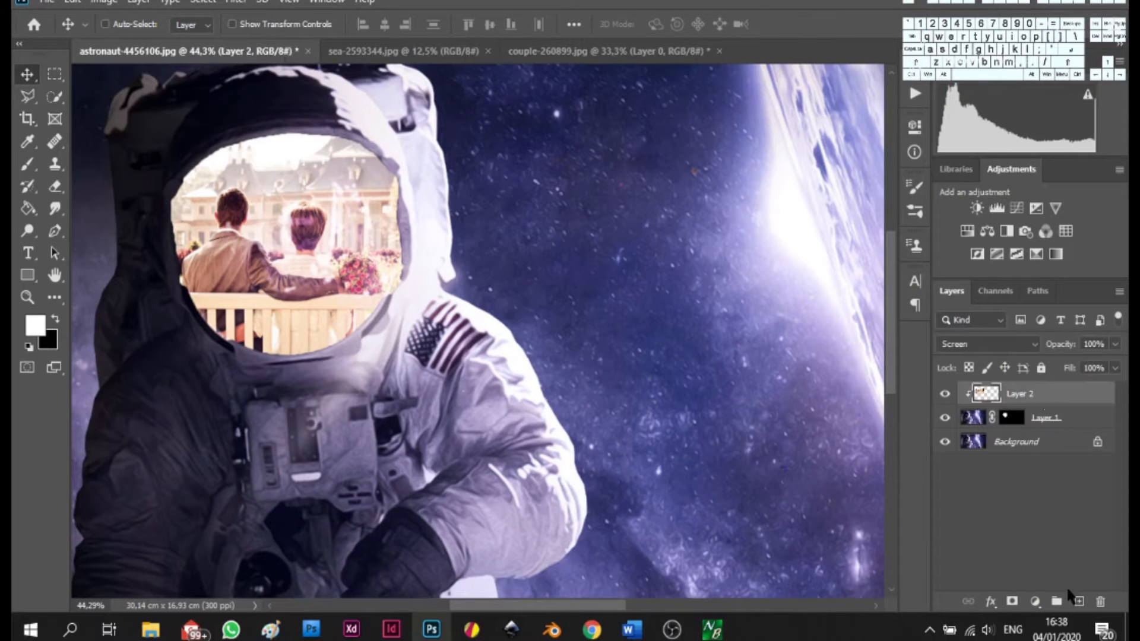
{"action": "left_click", "coordinate": [1035, 601]}
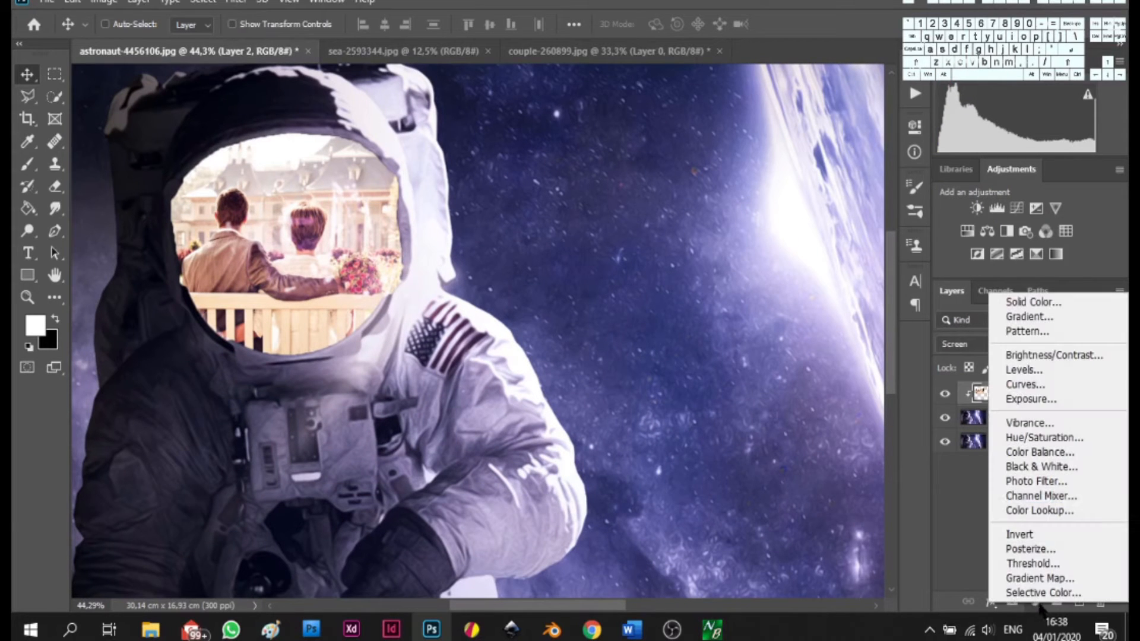
{"action": "left_click", "coordinate": [1036, 356]}
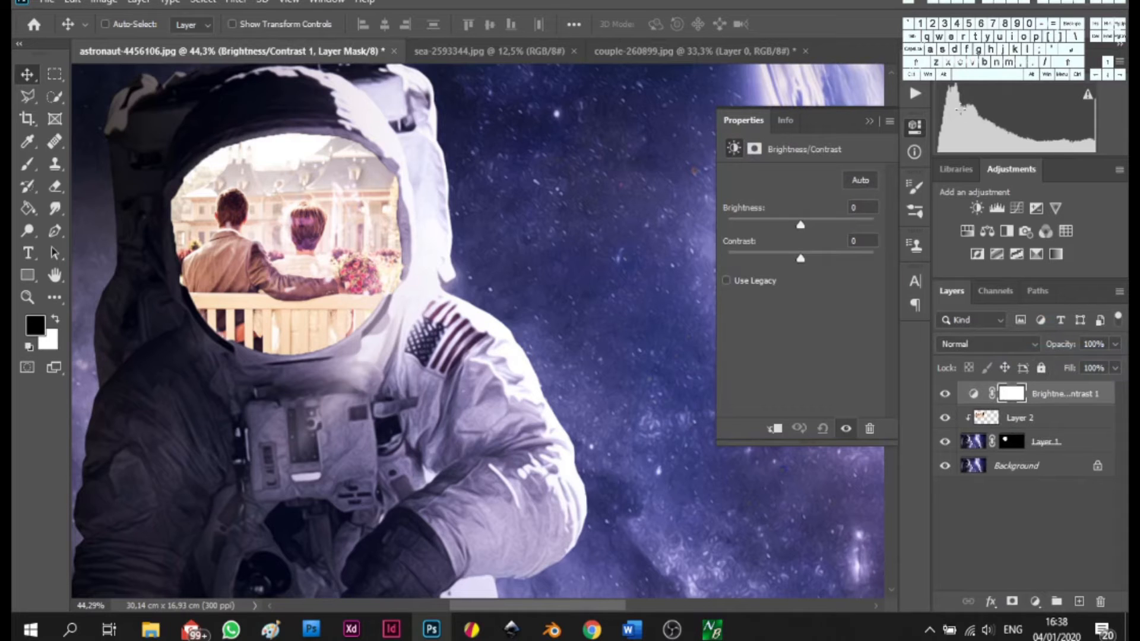
{"action": "left_click_drag", "start_coordinate": [765, 219], "coordinate": [797, 225]}
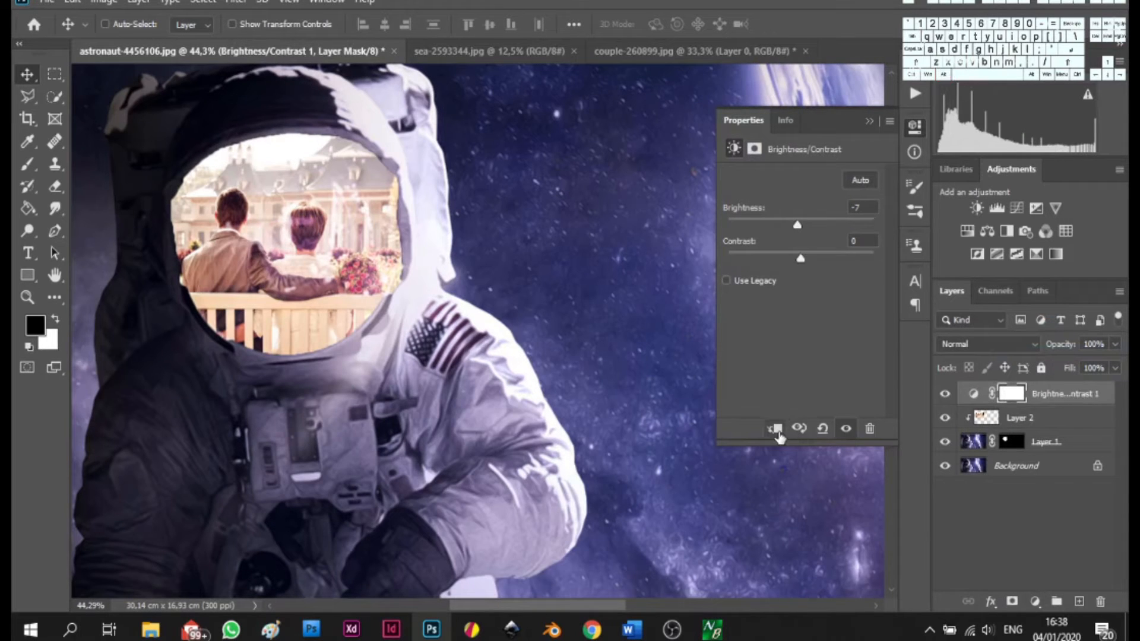
{"action": "left_click", "coordinate": [775, 428]}
{"action": "left_click_drag", "start_coordinate": [793, 218], "coordinate": [737, 237]}
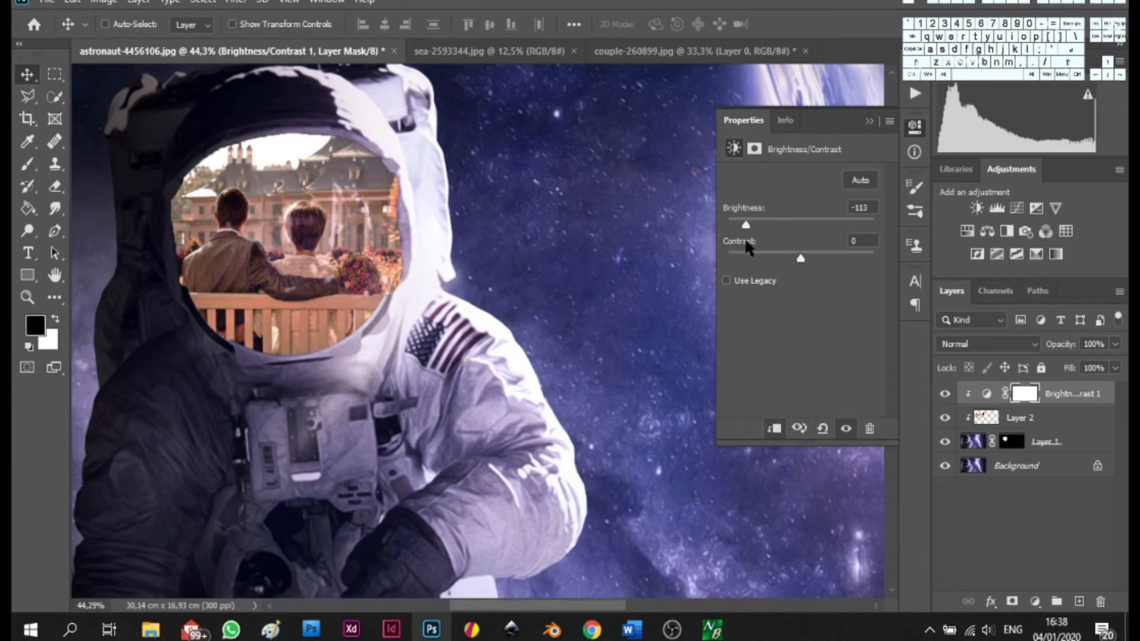
{"action": "left_click_drag", "start_coordinate": [802, 258], "coordinate": [851, 262]}
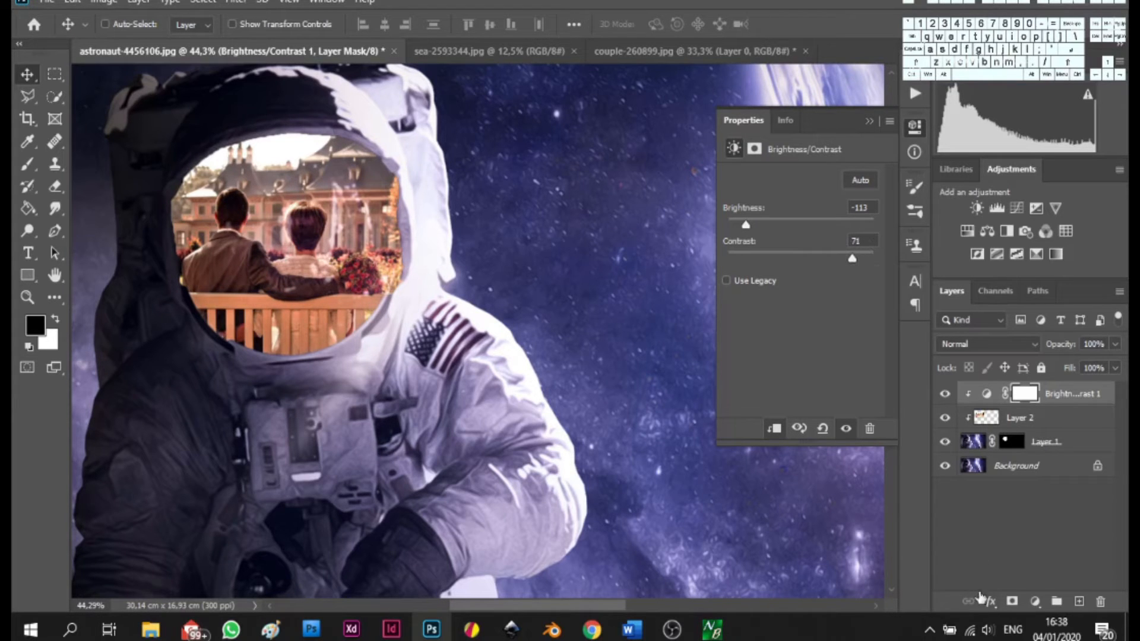
- Add a clipped Levels adjustment directly above the couple layer, with midtones 0.58 and shadow input 7
{"action": "left_click", "coordinate": [1034, 551]}
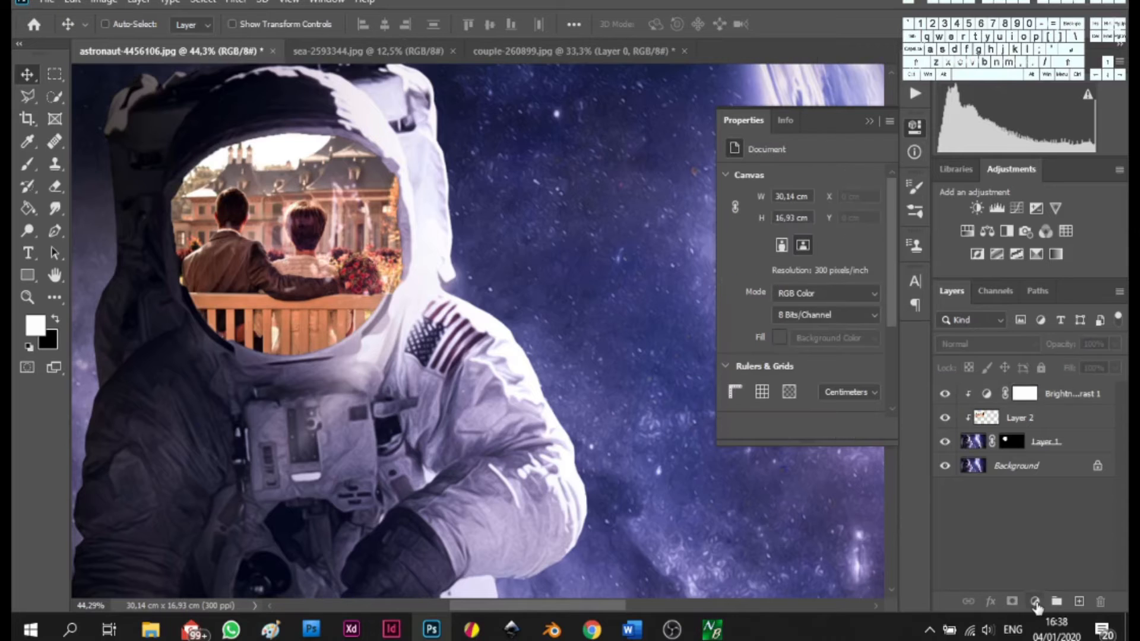
{"action": "left_click", "coordinate": [1034, 601]}
{"action": "left_click", "coordinate": [1032, 426]}
{"action": "left_click", "coordinate": [1038, 426]}
{"action": "left_click", "coordinate": [1034, 601]}
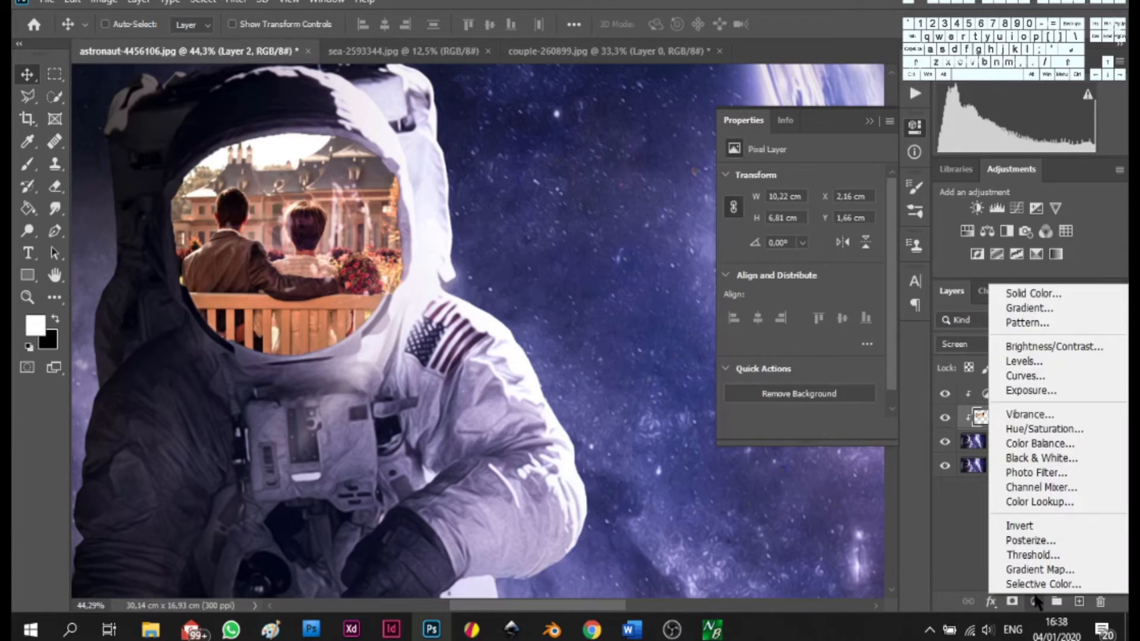
{"action": "left_click", "coordinate": [1033, 359]}
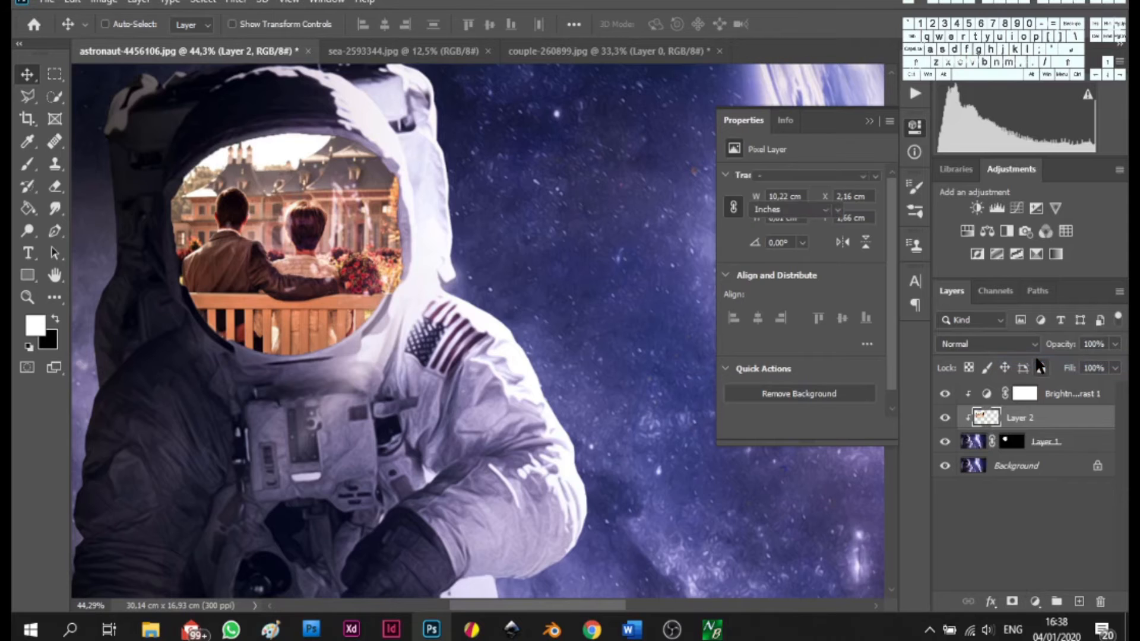
{"action": "left_click_drag", "start_coordinate": [811, 302], "coordinate": [825, 304]}
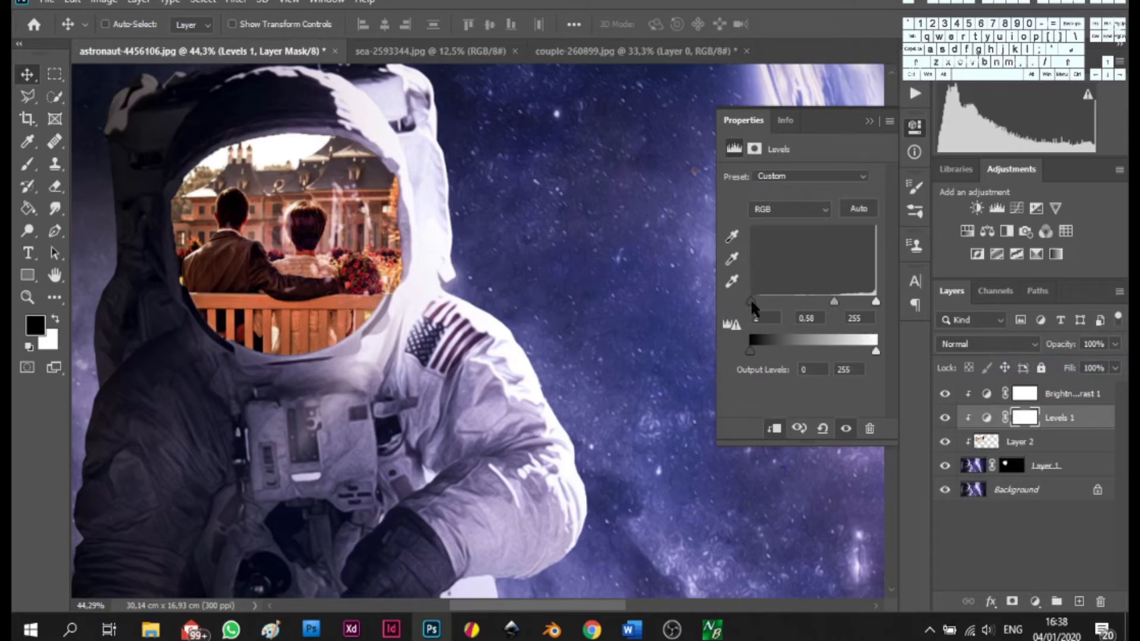
{"action": "left_click_drag", "start_coordinate": [752, 302], "coordinate": [752, 301]}
{"action": "left_click", "coordinate": [977, 539]}
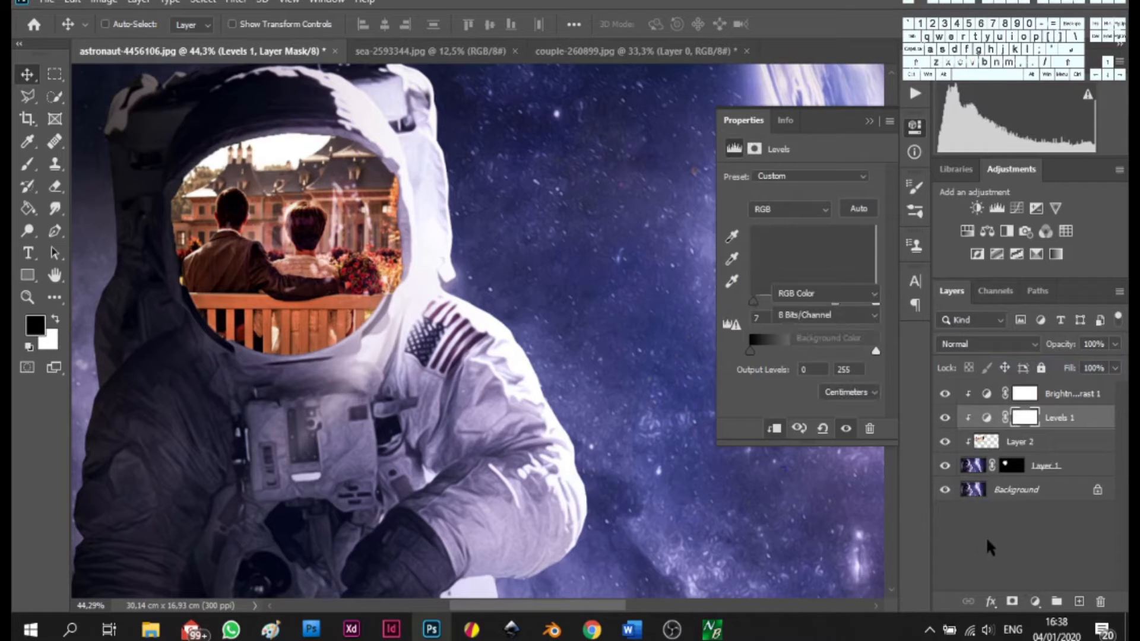
- Add a clipped Color Balance adjustment above the couple layer with midtones Cyan-Red -52, Magenta-Green -50 and Yellow-Blue +23
{"action": "left_click", "coordinate": [1050, 443]}
{"action": "left_click", "coordinate": [1034, 601]}
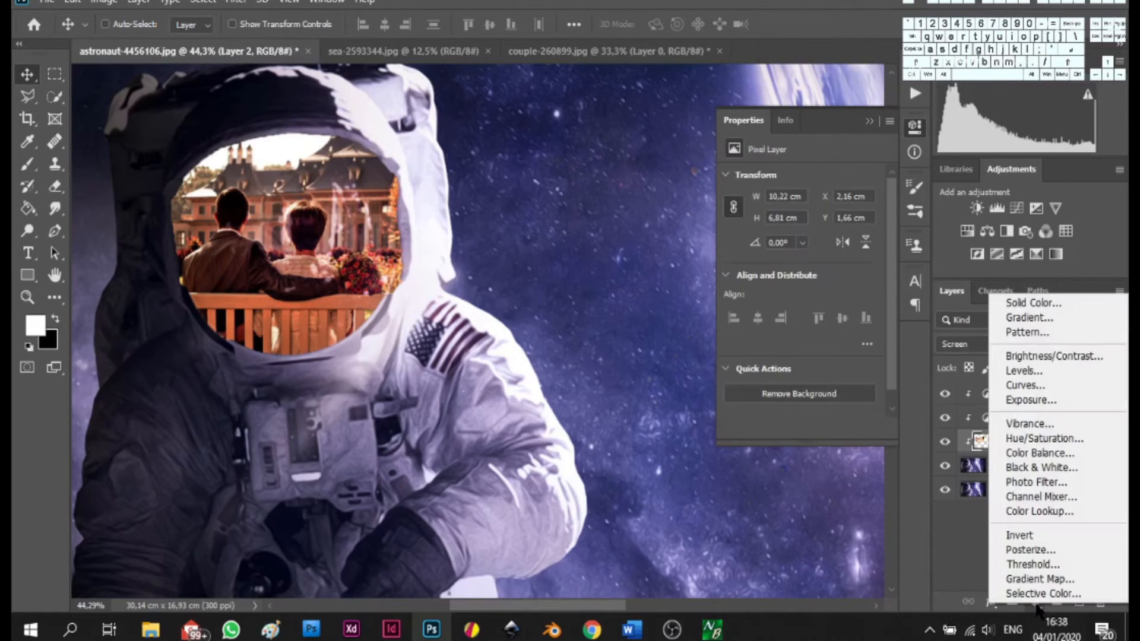
{"action": "left_click", "coordinate": [1044, 451]}
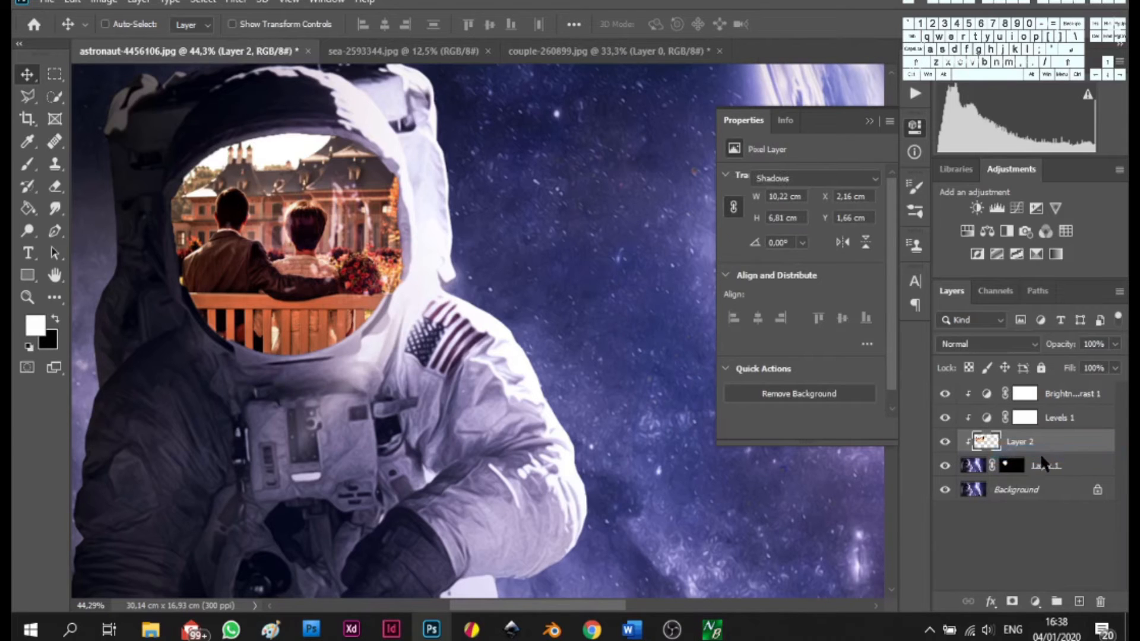
{"action": "left_click_drag", "start_coordinate": [778, 215], "coordinate": [769, 215]}
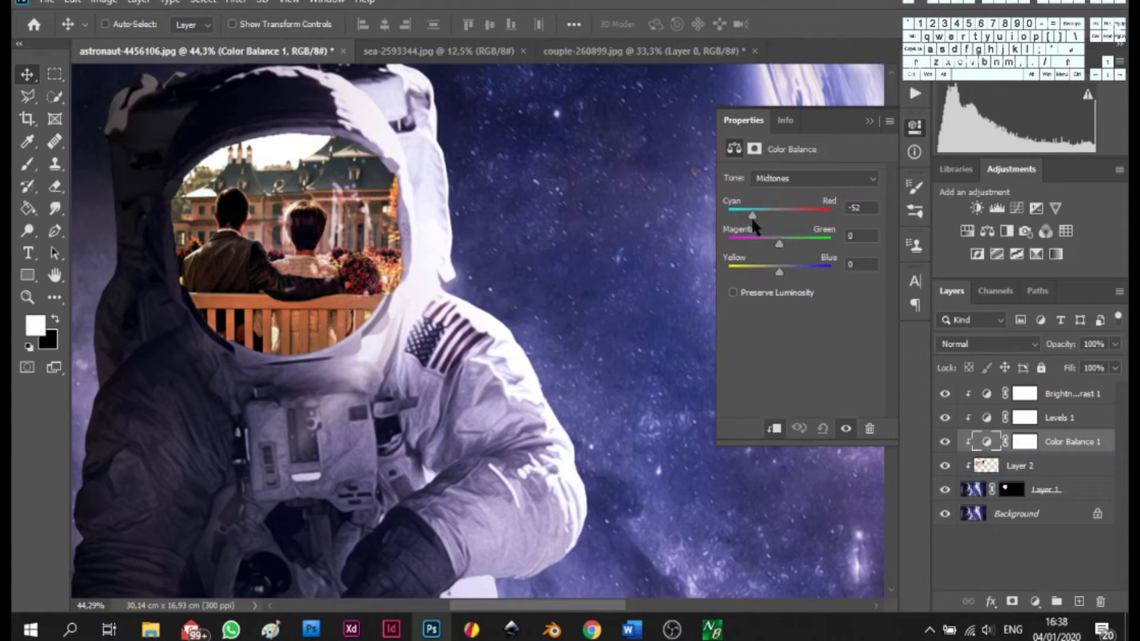
{"action": "left_click_drag", "start_coordinate": [778, 244], "coordinate": [782, 272]}
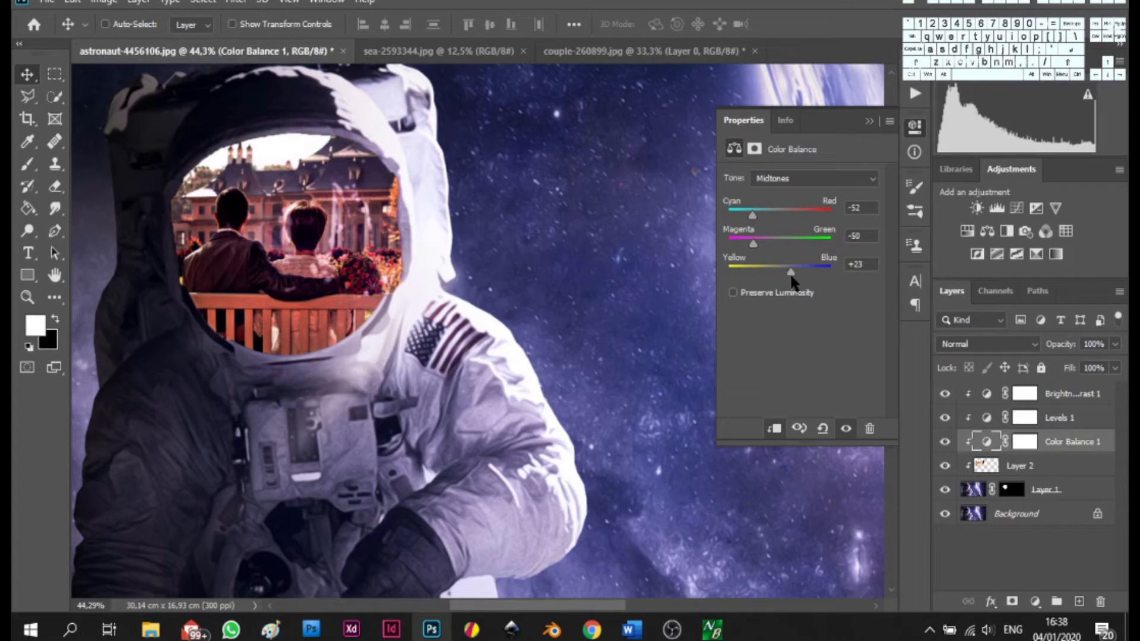
{"action": "left_click", "coordinate": [868, 123]}
{"action": "scroll", "coordinate": [469, 265], "scroll_direction": "down", "scroll_amount": 5}
{"action": "scroll", "coordinate": [468, 265], "scroll_direction": "up", "scroll_amount": 1}
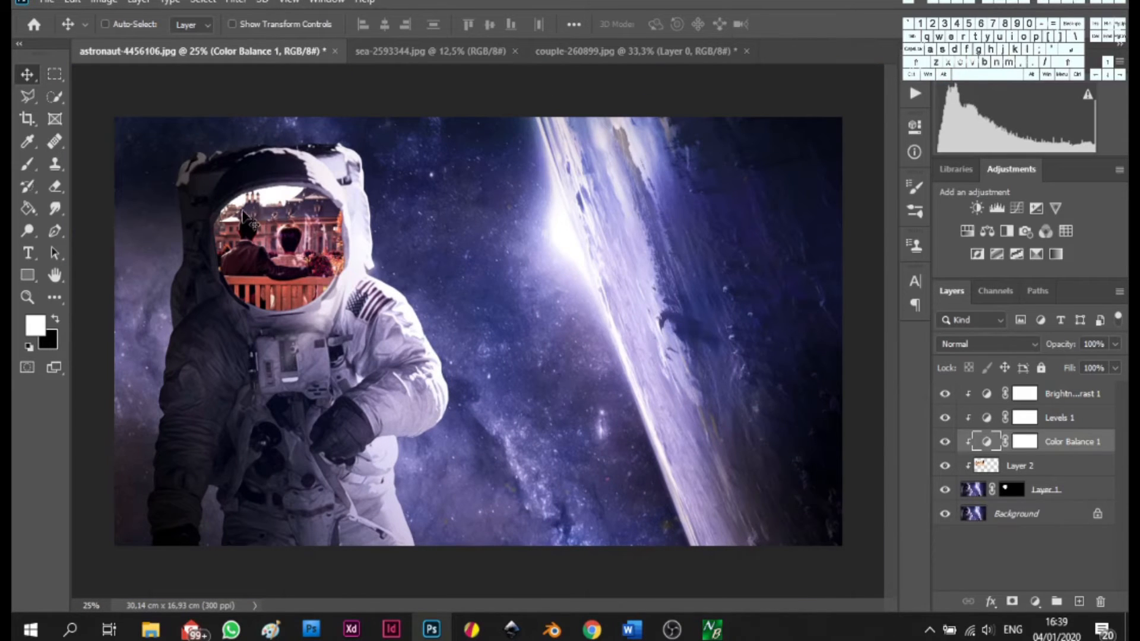
- With the top Brightness/Contrast layer active, set up the Brush tool with the Smoke brush at 125 px
{"action": "left_click", "coordinate": [1057, 395]}
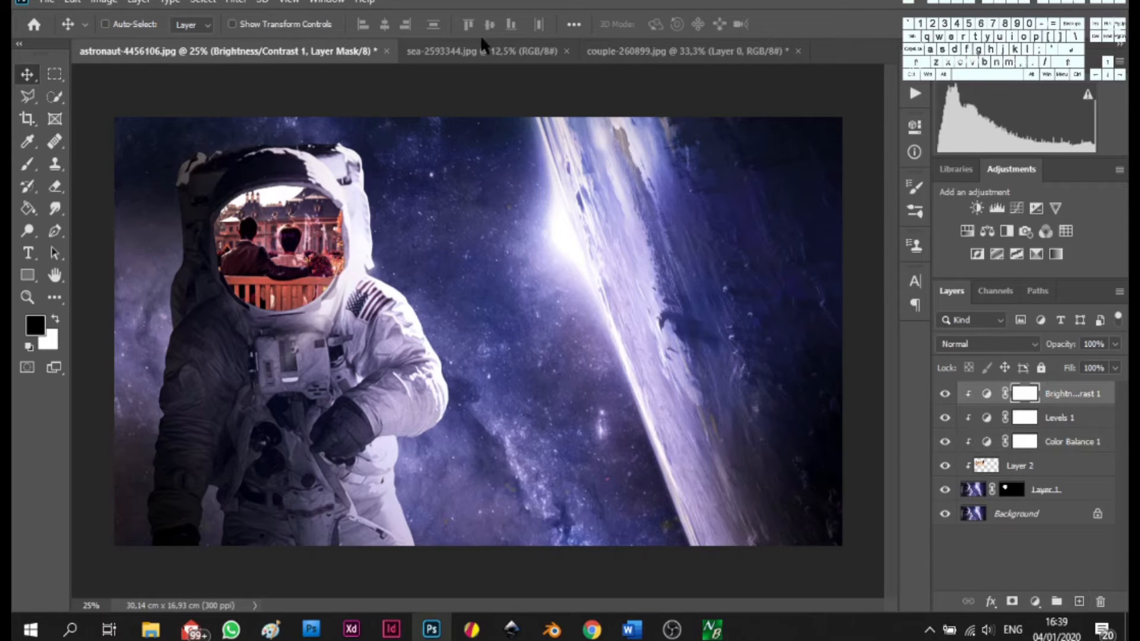
{"action": "left_click", "coordinate": [488, 52]}
{"action": "left_click", "coordinate": [275, 52]}
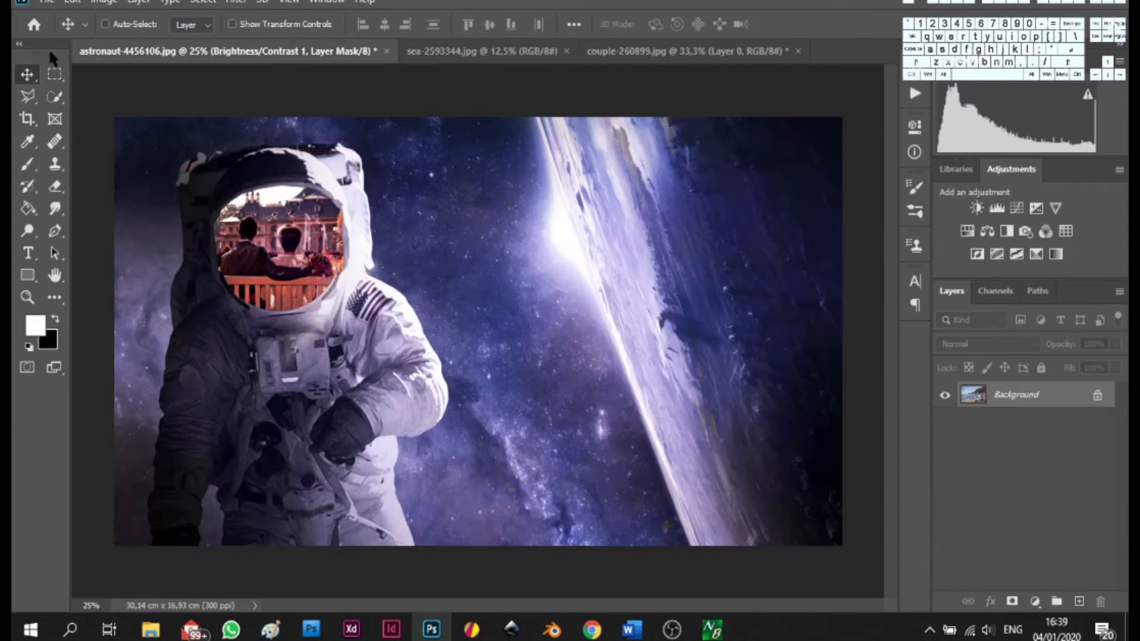
{"action": "left_click", "coordinate": [26, 164]}
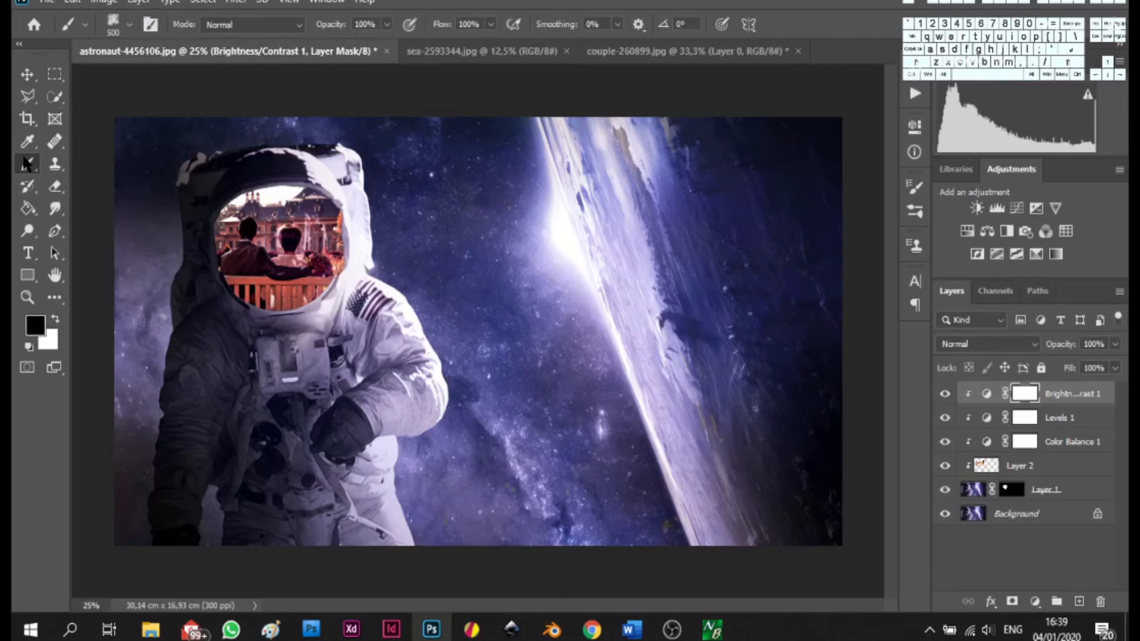
{"action": "left_click", "coordinate": [130, 25]}
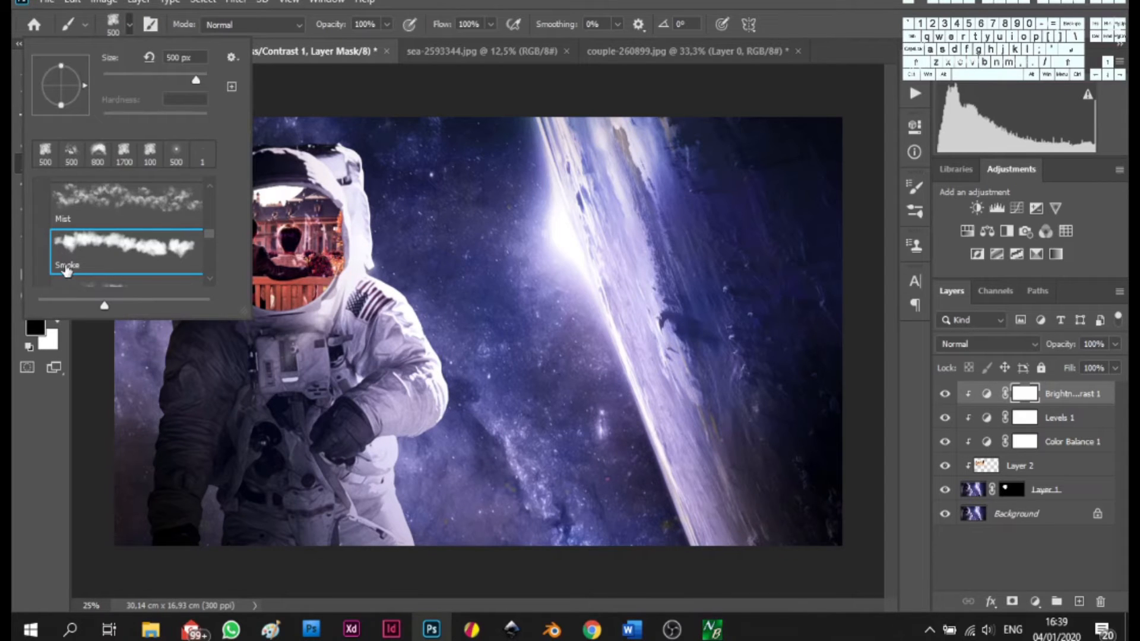
{"action": "left_click", "coordinate": [129, 32]}
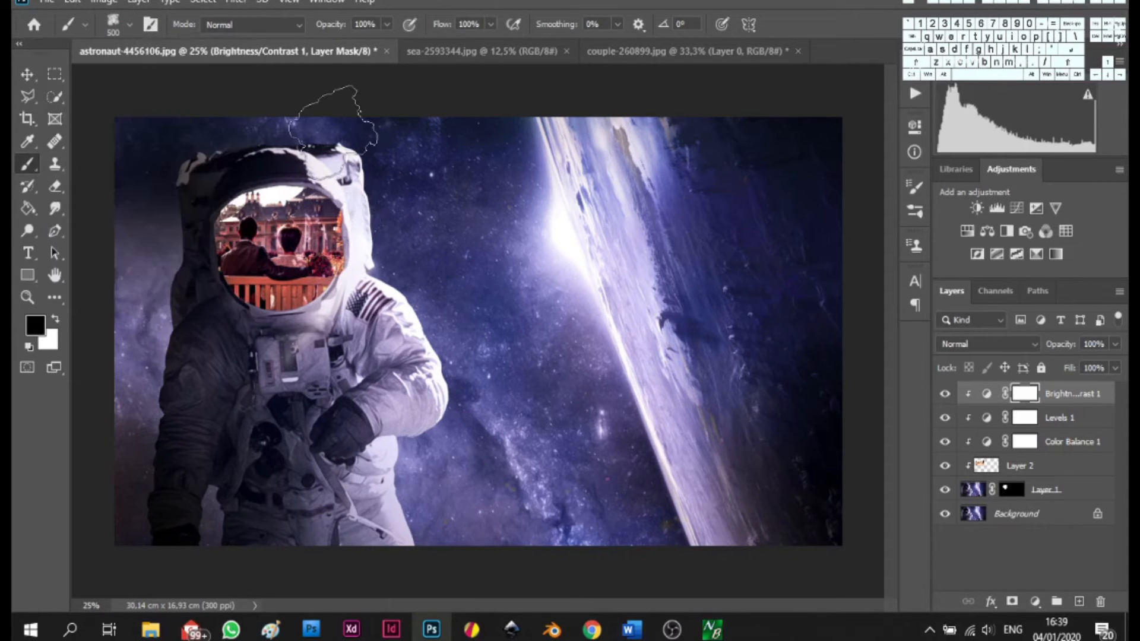
{"action": "key", "text": "bracketleft"}
{"action": "key", "text": "bracketleft"}
{"action": "key", "text": "bracketleft"}
{"action": "key", "text": "bracketleft"}
{"action": "key", "text": "bracketleft"}
{"action": "key", "text": "bracketleft"}
{"action": "key", "text": "bracketleft"}
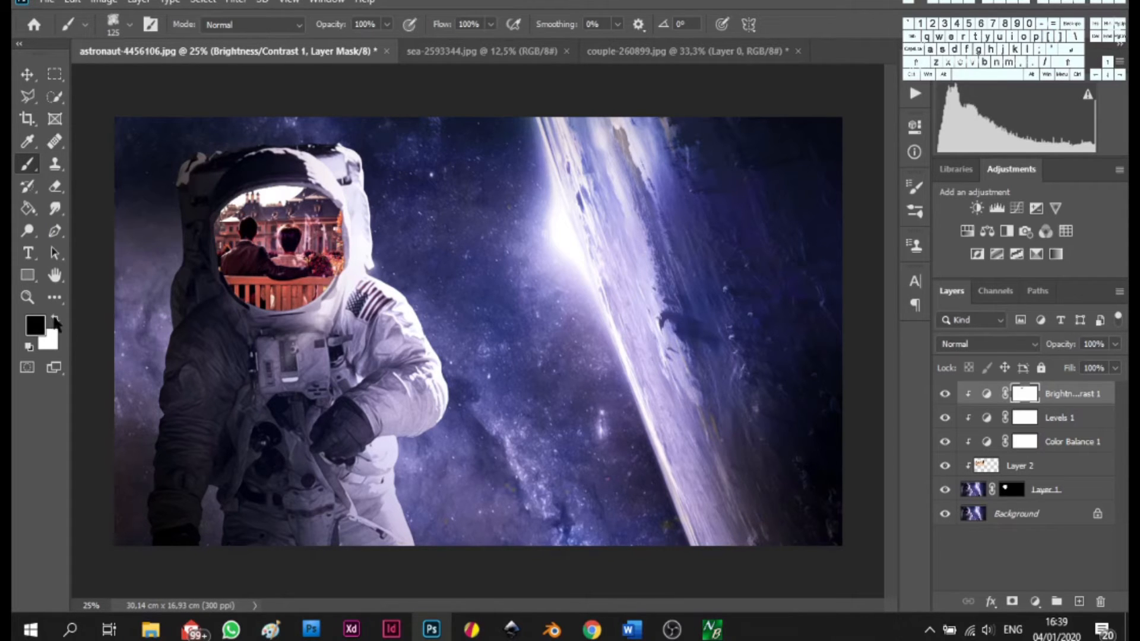
- Create a new top layer and paint a thin white smoke trail from the helmet to the canvas's upper-right corner
{"action": "left_click", "coordinate": [1078, 601]}
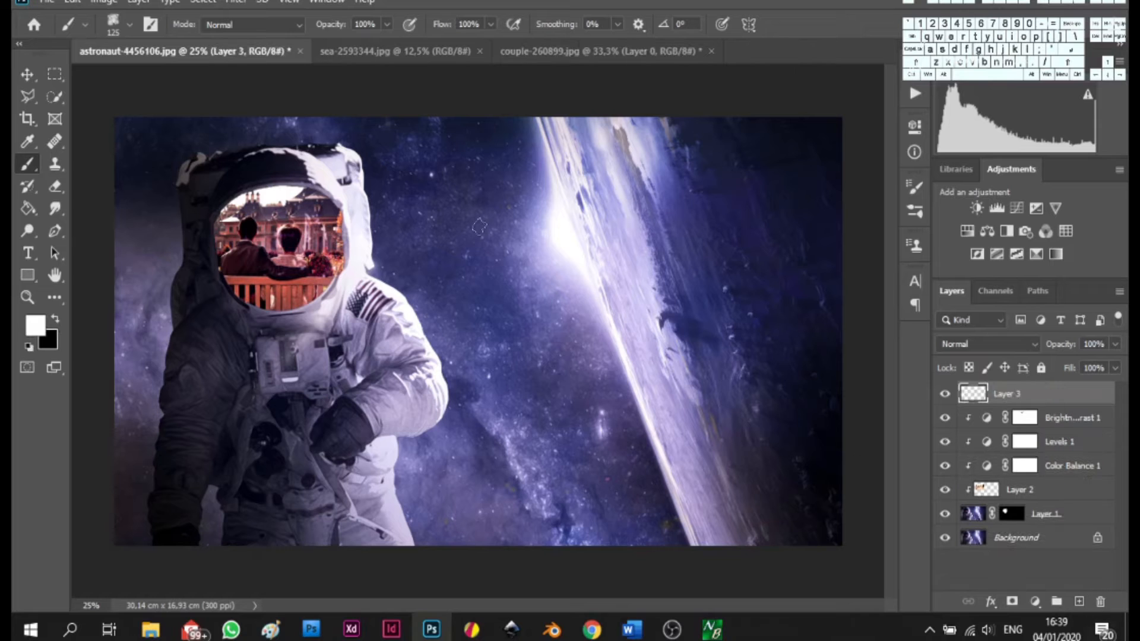
{"action": "mouse_move", "coordinate": [361, 174]}
{"action": "left_mouse_down"}
{"action": "mouse_move", "coordinate": [437, 142]}
{"action": "mouse_move", "coordinate": [608, 140]}
{"action": "mouse_move", "coordinate": [818, 114]}
{"action": "mouse_move", "coordinate": [375, 175]}
{"action": "mouse_move", "coordinate": [468, 144]}
{"action": "mouse_move", "coordinate": [830, 127]}
{"action": "left_mouse_up"}
{"action": "mouse_move", "coordinate": [436, 157]}
{"action": "left_mouse_down"}
{"action": "mouse_move", "coordinate": [551, 145]}
{"action": "mouse_move", "coordinate": [792, 158]}
{"action": "left_mouse_up"}
- Enlarge the Smoke brush to 400 px and build the trail into a broad white cloud across the canvas's upper-right area
{"action": "key", "text": "]"}
{"action": "key", "text": "]"}
{"action": "key", "text": "]"}
{"action": "key", "text": "]"}
{"action": "key", "text": "]"}
{"action": "key", "text": "]"}
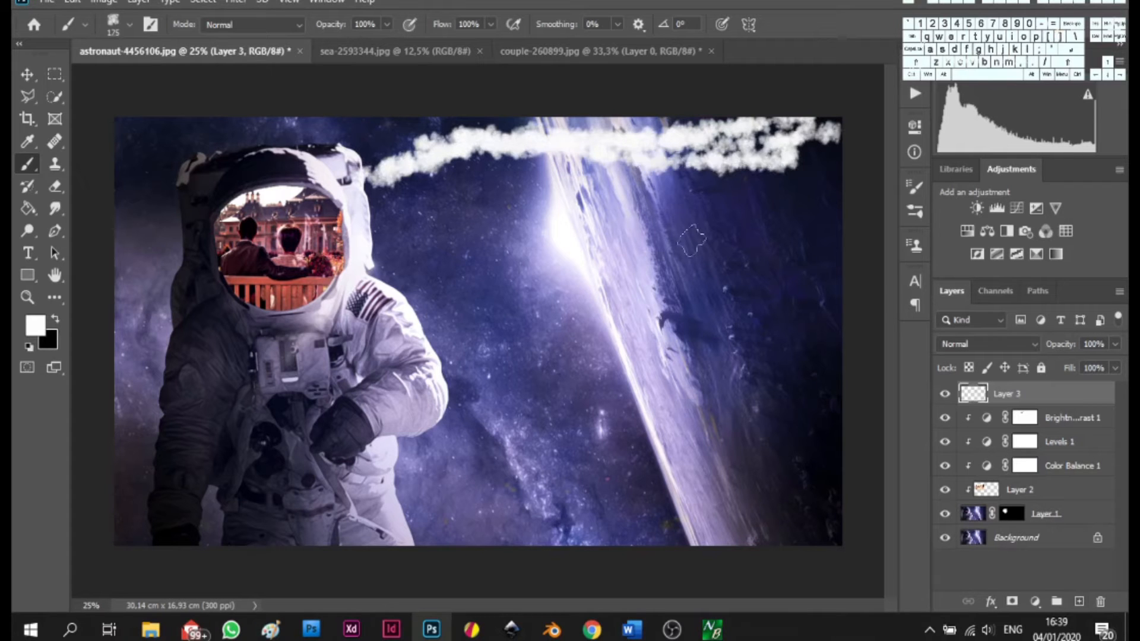
{"action": "mouse_move", "coordinate": [485, 166]}
{"action": "left_mouse_down"}
{"action": "mouse_move", "coordinate": [666, 163]}
{"action": "mouse_move", "coordinate": [782, 188]}
{"action": "mouse_move", "coordinate": [793, 224]}
{"action": "left_mouse_up"}
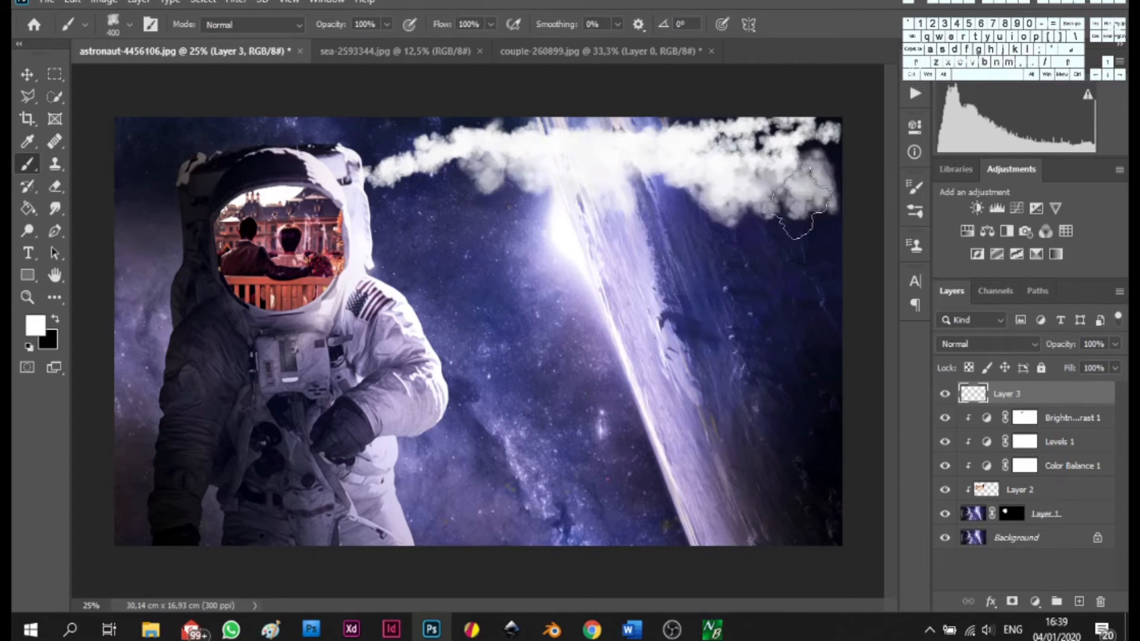
{"action": "left_click_drag", "start_coordinate": [533, 172], "coordinate": [754, 249]}
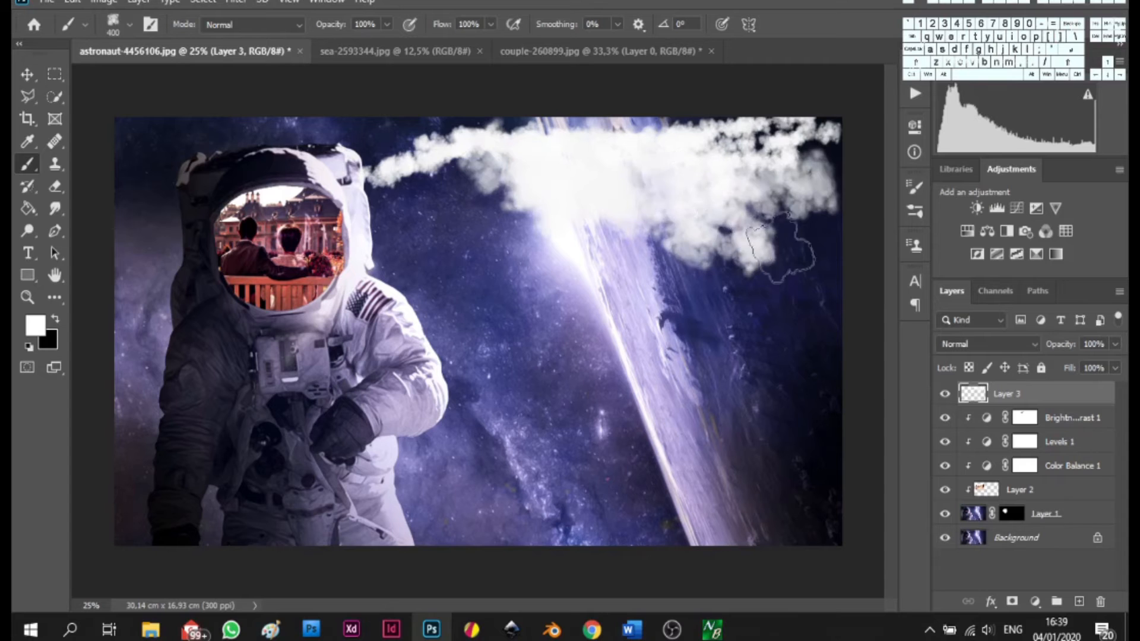
{"action": "left_click_drag", "start_coordinate": [665, 190], "coordinate": [813, 244]}
{"action": "left_click_drag", "start_coordinate": [476, 121], "coordinate": [734, 118]}
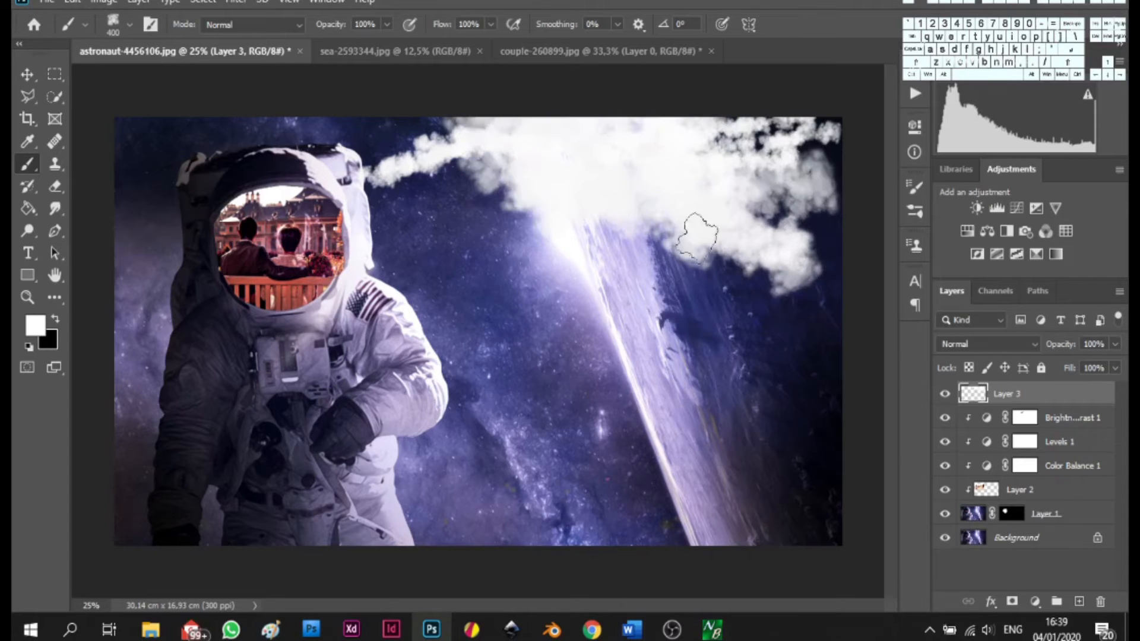
{"action": "left_click_drag", "start_coordinate": [482, 187], "coordinate": [580, 242]}
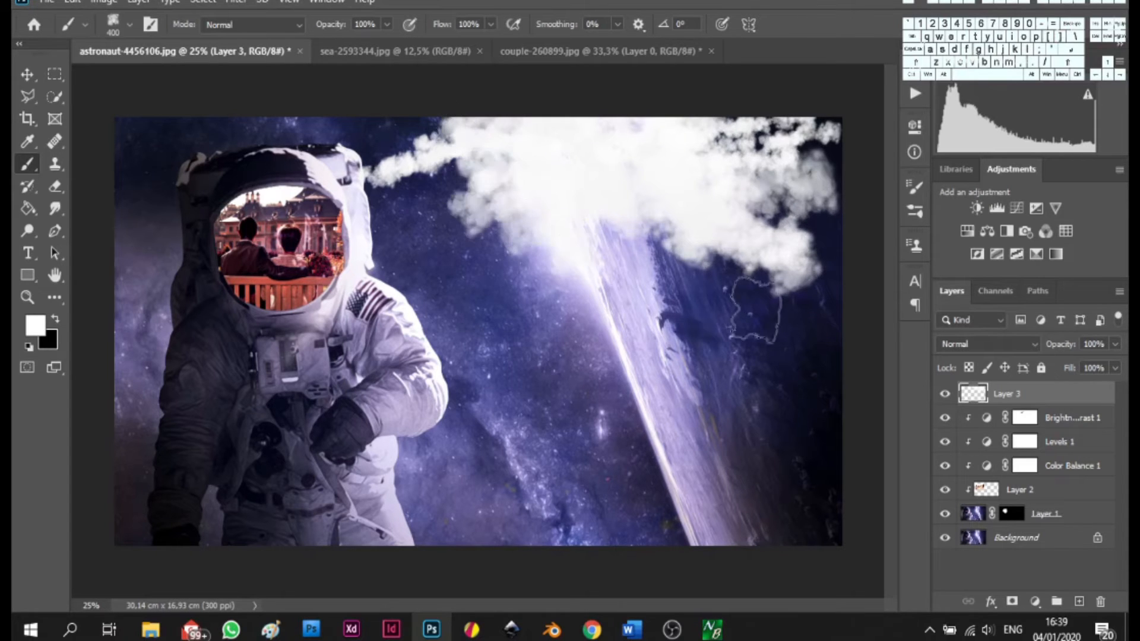
{"action": "mouse_move", "coordinate": [742, 306]}
{"action": "left_mouse_down"}
{"action": "mouse_move", "coordinate": [705, 320]}
{"action": "mouse_move", "coordinate": [686, 292]}
{"action": "left_mouse_up"}
{"action": "mouse_move", "coordinate": [796, 318]}
{"action": "left_mouse_down"}
{"action": "mouse_move", "coordinate": [844, 369]}
{"action": "mouse_move", "coordinate": [859, 363]}
{"action": "mouse_move", "coordinate": [865, 275]}
{"action": "left_mouse_up"}
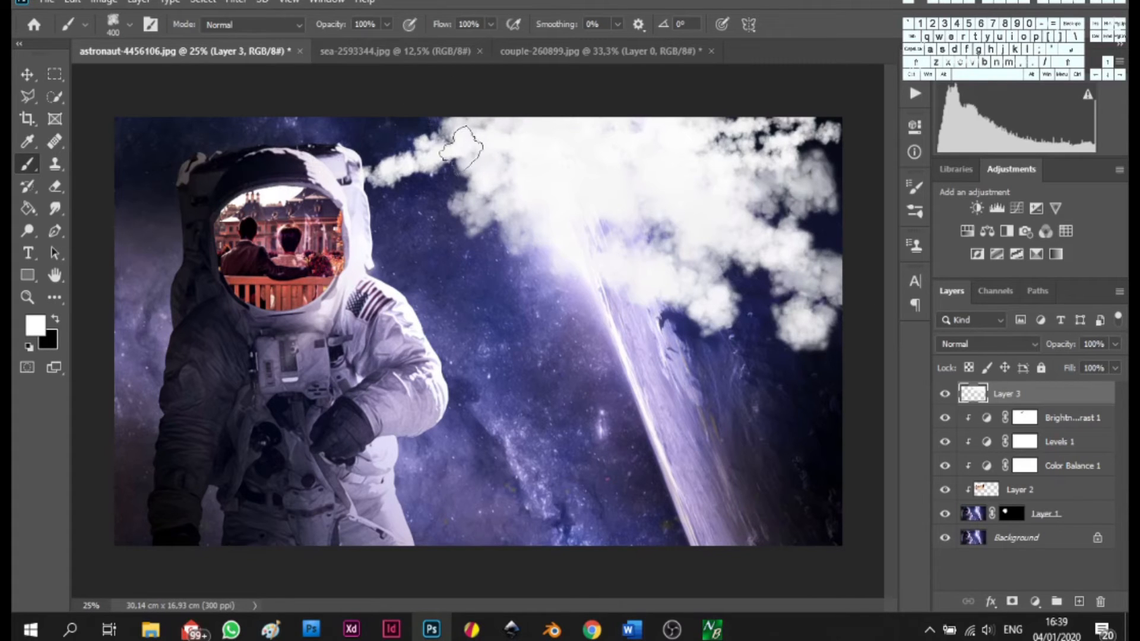
- Convert the background of sea-2593344.jpg to a regular layer and copy it into the astronaut document
{"action": "left_click", "coordinate": [385, 55]}
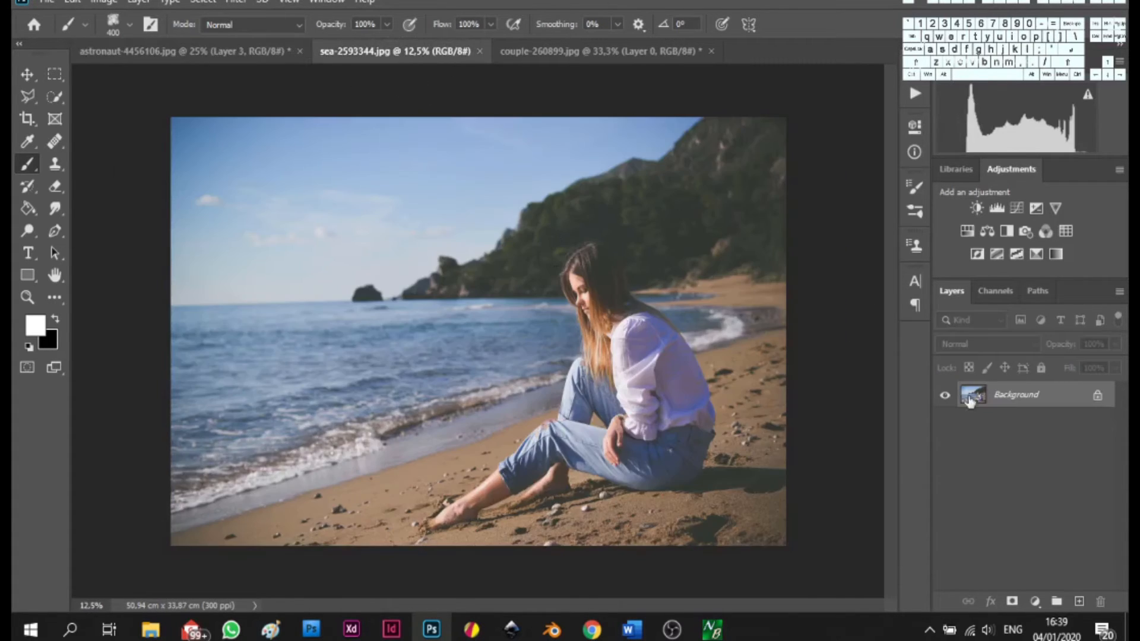
{"action": "double_click", "coordinate": [1057, 409]}
{"action": "left_click", "coordinate": [717, 176]}
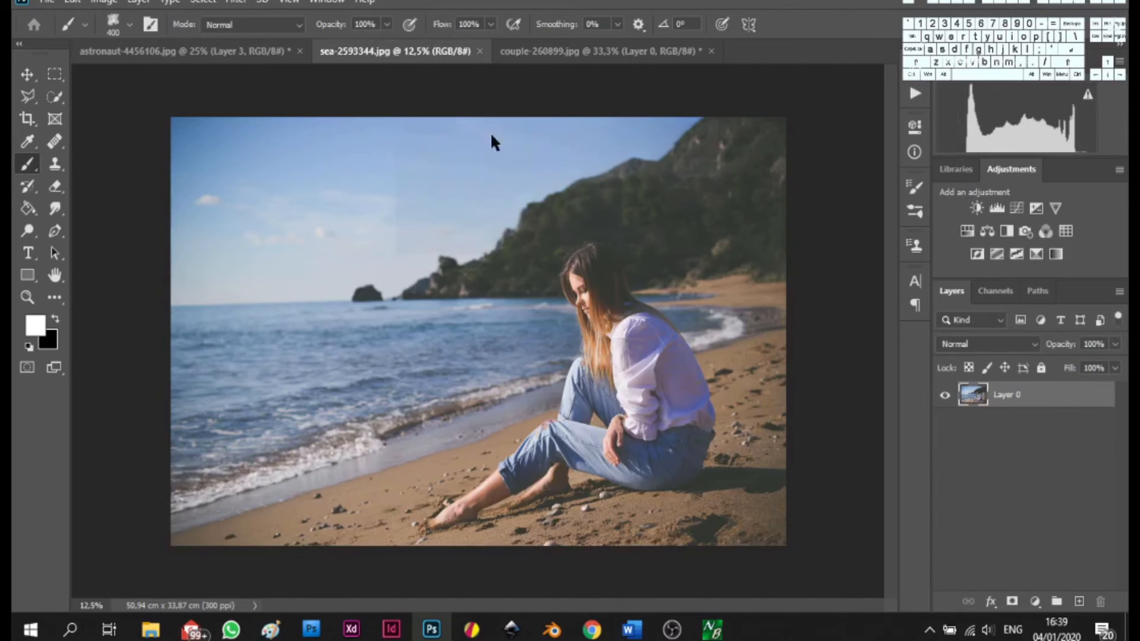
{"action": "left_click", "coordinate": [27, 74]}
{"action": "left_click_drag", "start_coordinate": [698, 432], "coordinate": [613, 325]}
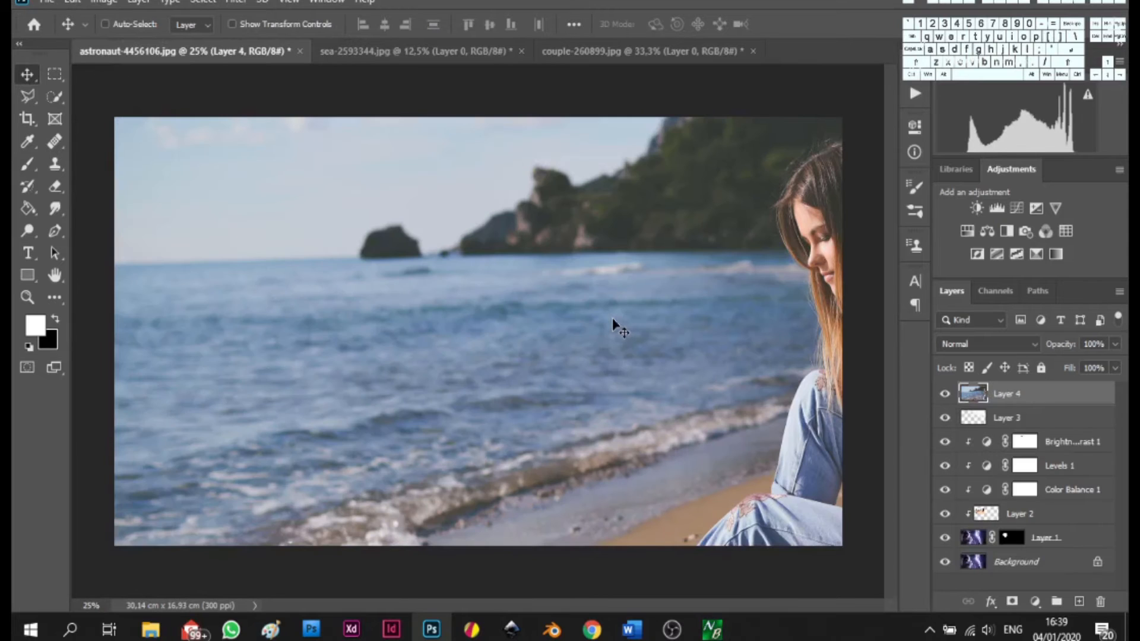
- Scale down the beach photo proportionally and position it over the smoke cloud in the canvas's upper-right corner
{"action": "key", "text": "ctrl+t"}
{"action": "key", "text": "ctrl+0"}
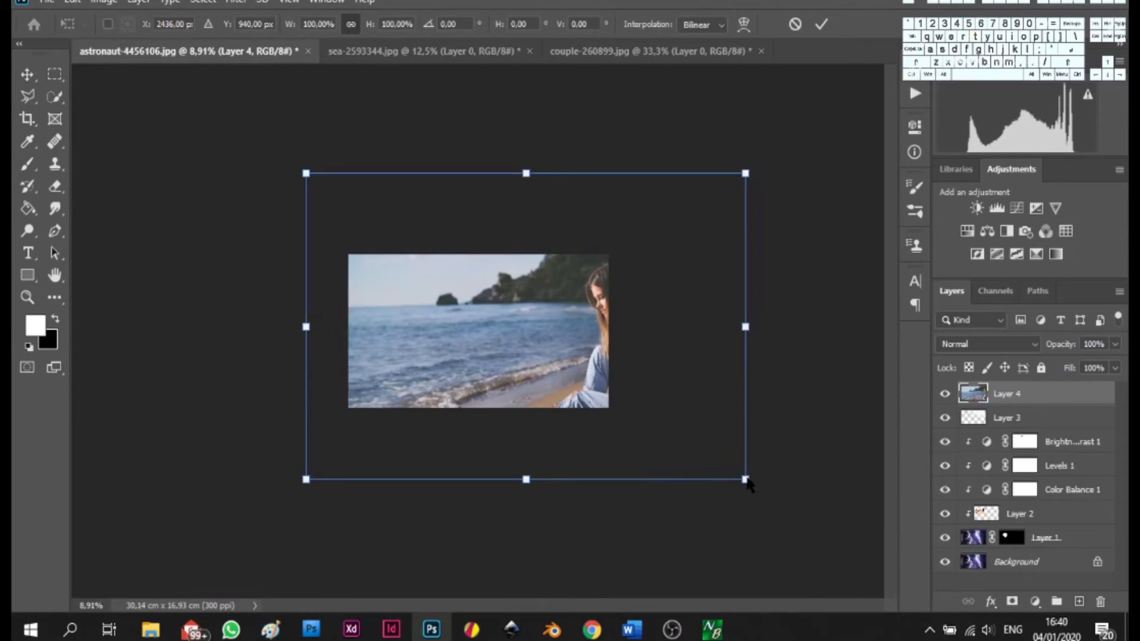
{"action": "key", "text": "alt"}
{"action": "left_click_drag", "start_coordinate": [745, 479], "coordinate": [543, 243]}
{"action": "scroll", "coordinate": [609, 362], "scroll_direction": "down", "scroll_amount": 1}
{"action": "scroll", "coordinate": [609, 362], "scroll_direction": "up", "scroll_amount": 5}
{"action": "left_click_drag", "start_coordinate": [685, 310], "coordinate": [749, 355]}
{"action": "left_click_drag", "start_coordinate": [649, 310], "coordinate": [654, 327]}
{"action": "left_click", "coordinate": [821, 25]}
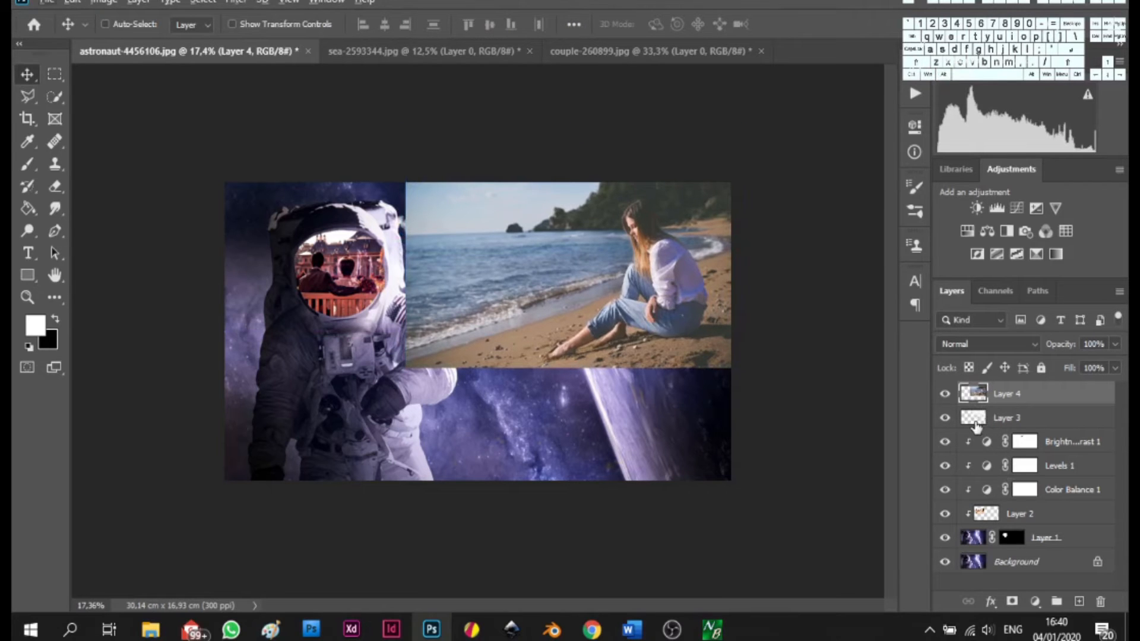
- Clip the beach photo layer to the smoke layer, reposition the photo so the woman sits inside the cloud, and clear the selection
{"action": "key", "text": "ctrl"}
{"action": "left_click", "coordinate": [973, 418], "text": "ctrl"}
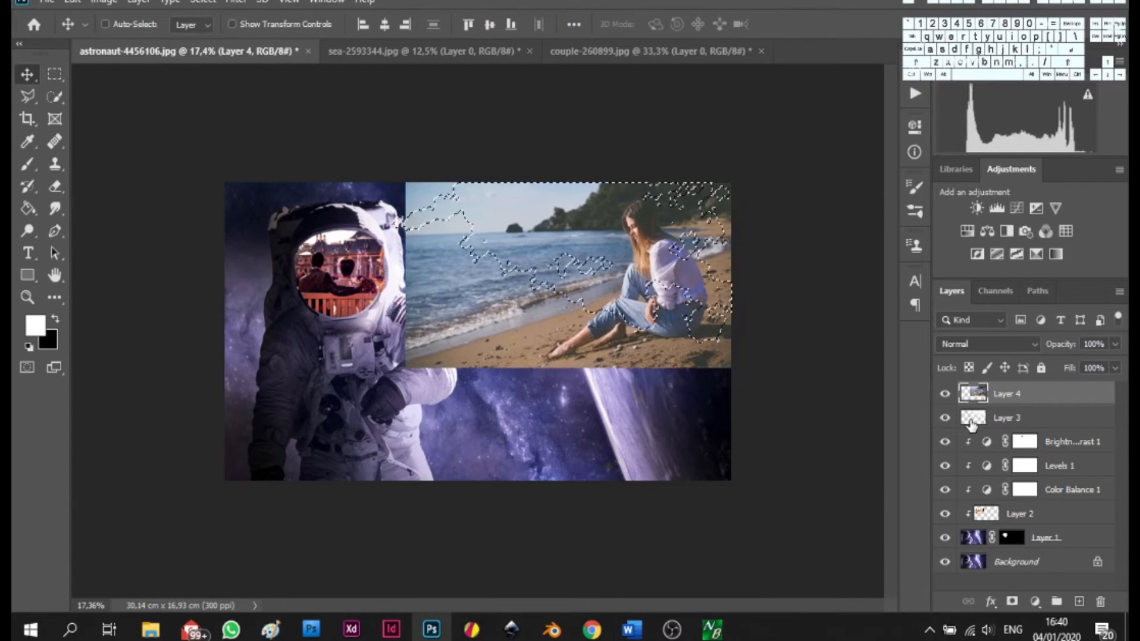
{"action": "key", "text": "alt"}
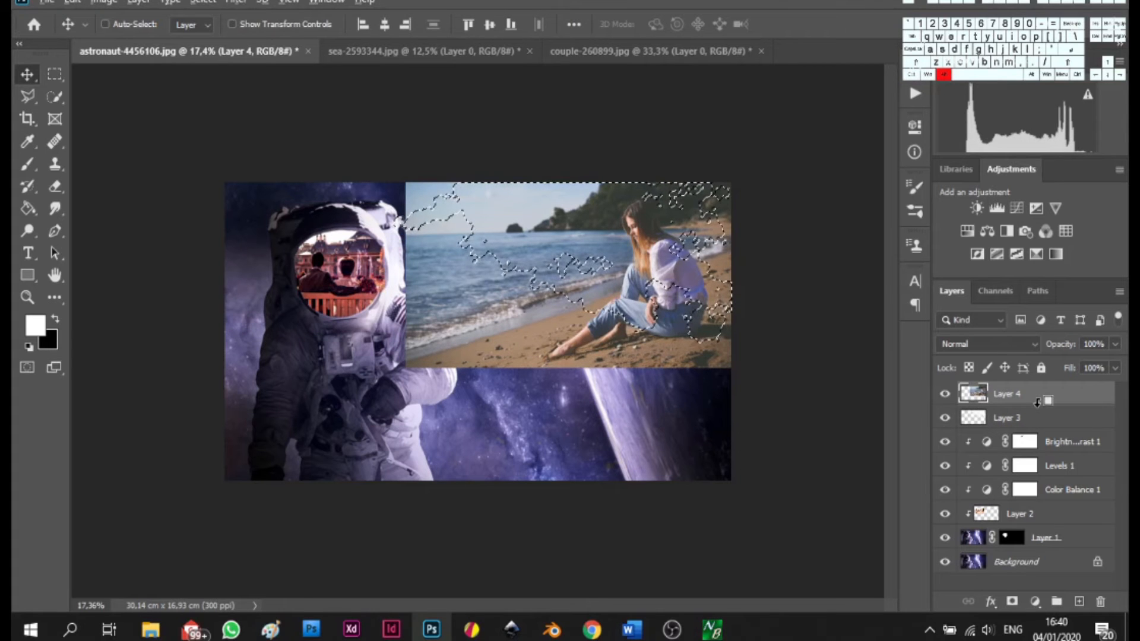
{"action": "left_click", "coordinate": [1038, 406], "text": "alt"}
{"action": "left_click_drag", "start_coordinate": [727, 255], "coordinate": [633, 228]}
{"action": "key", "text": "ctrl+d"}
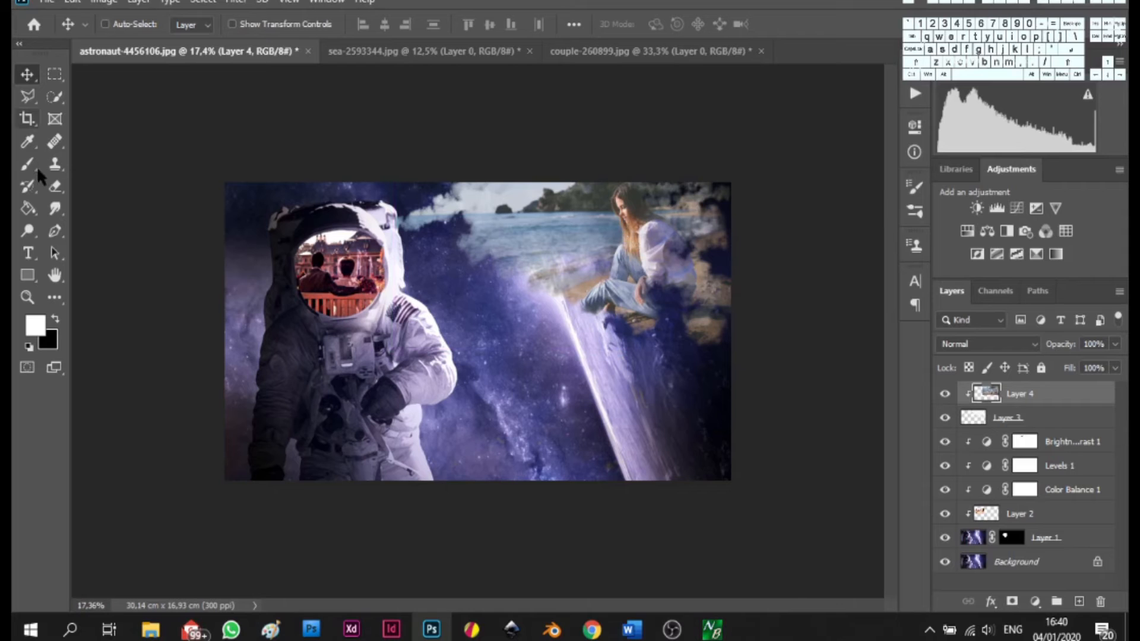
- Sample a purple from the galaxy background and paint it softly over the beach photo with the 400 px Smoke brush at 25% opacity
{"action": "left_click", "coordinate": [27, 141]}
{"action": "left_click", "coordinate": [525, 348]}
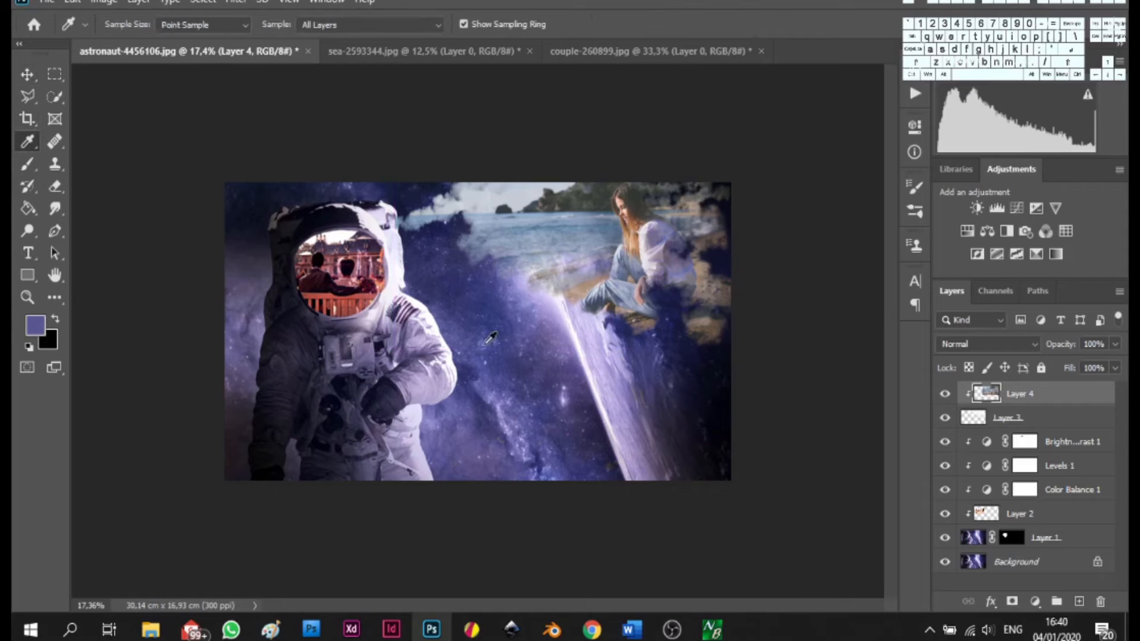
{"action": "left_click", "coordinate": [28, 164]}
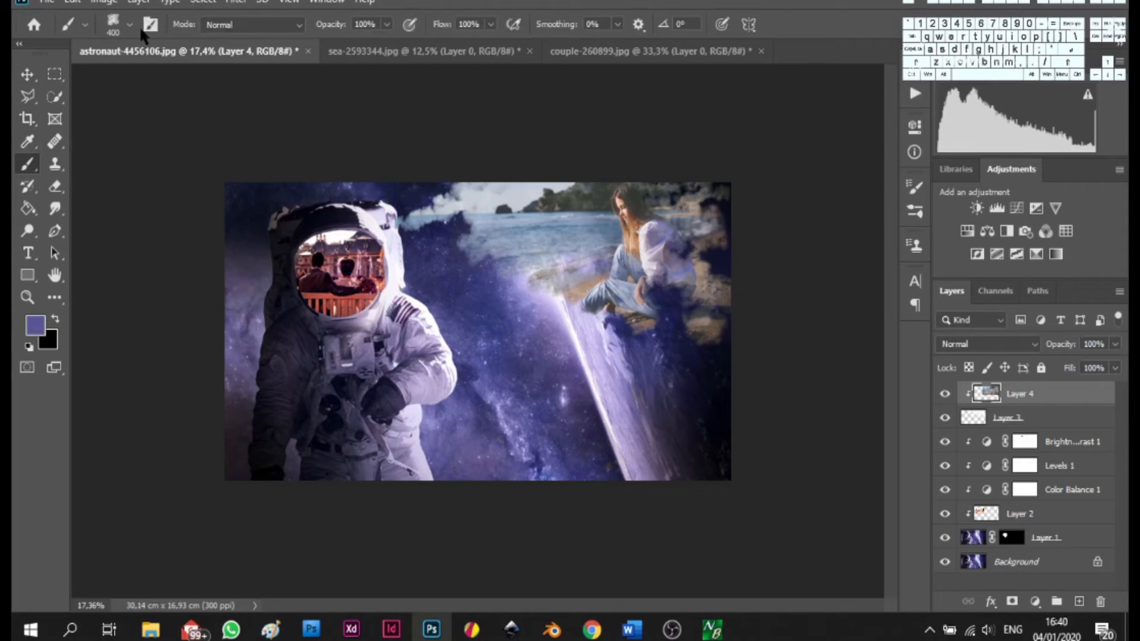
{"action": "left_click", "coordinate": [130, 25]}
{"action": "left_click", "coordinate": [129, 25]}
{"action": "left_click", "coordinate": [388, 25]}
{"action": "left_click", "coordinate": [336, 44]}
{"action": "left_click", "coordinate": [486, 213]}
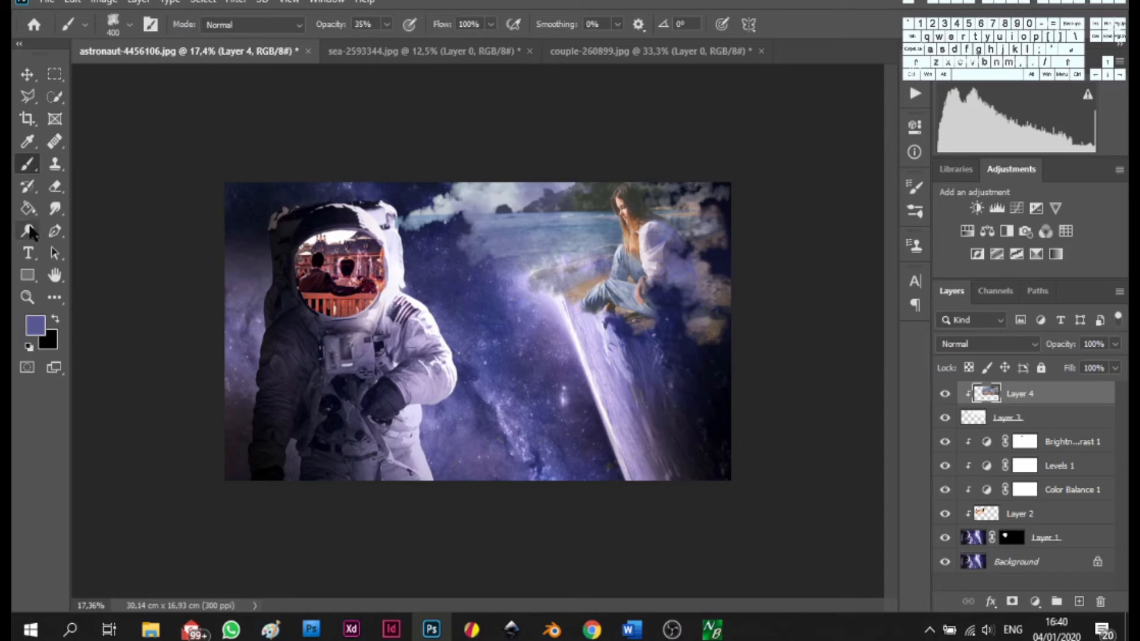
- Add a Brightness/Contrast adjustment clipped to the beach photo, with brightness -74 and contrast 43
{"action": "left_click", "coordinate": [27, 75]}
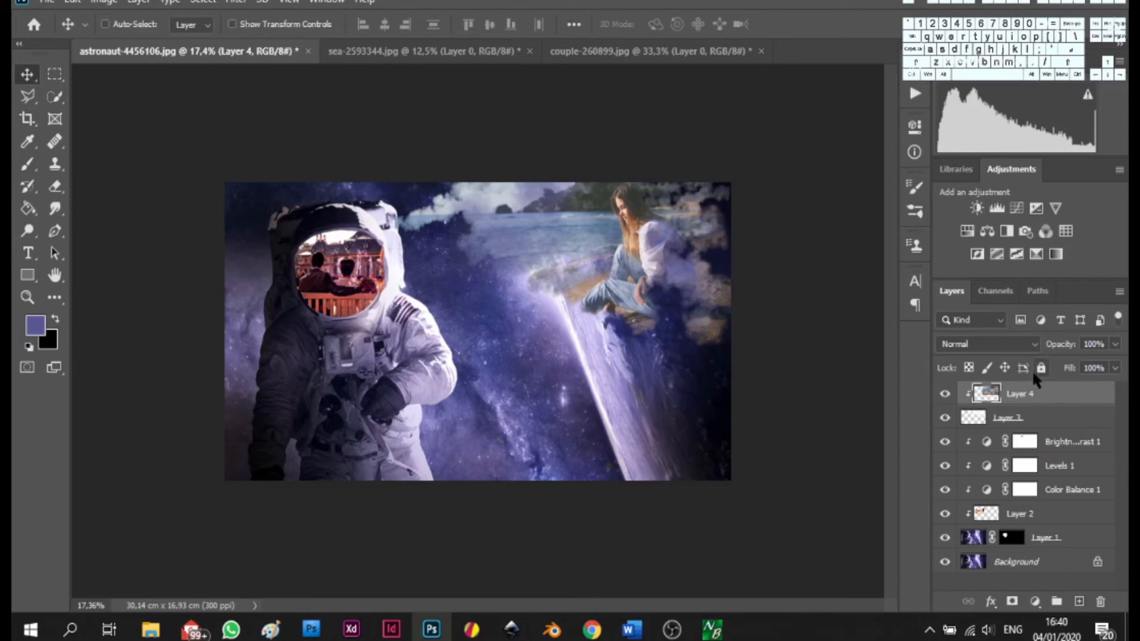
{"action": "left_click", "coordinate": [1034, 602]}
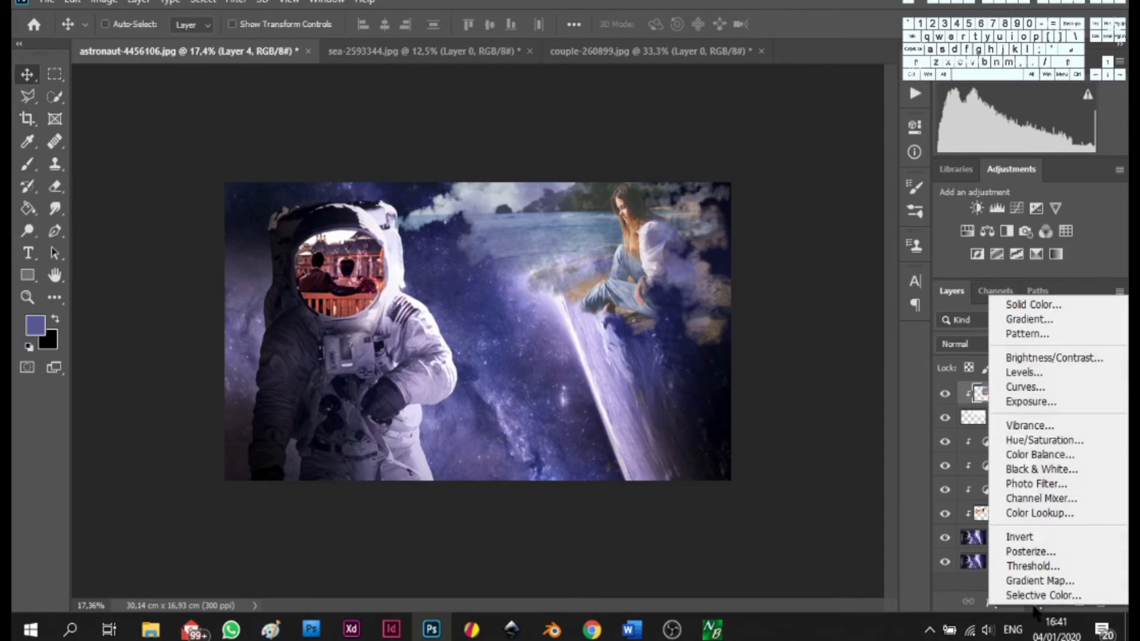
{"action": "left_click", "coordinate": [1032, 358]}
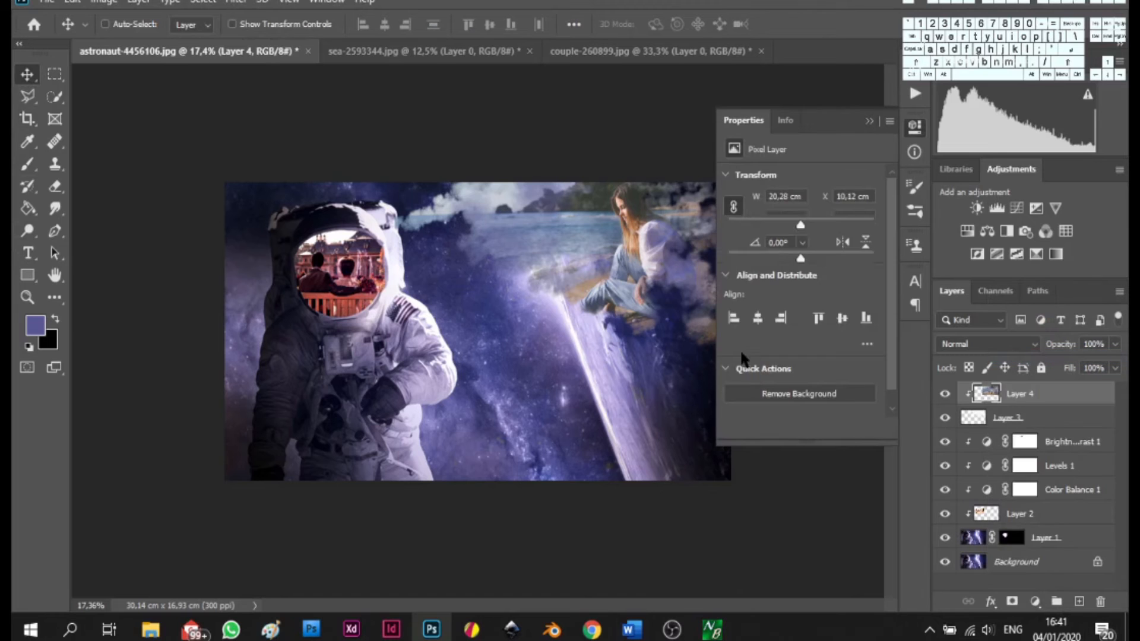
{"action": "left_click_drag", "start_coordinate": [768, 224], "coordinate": [795, 225]}
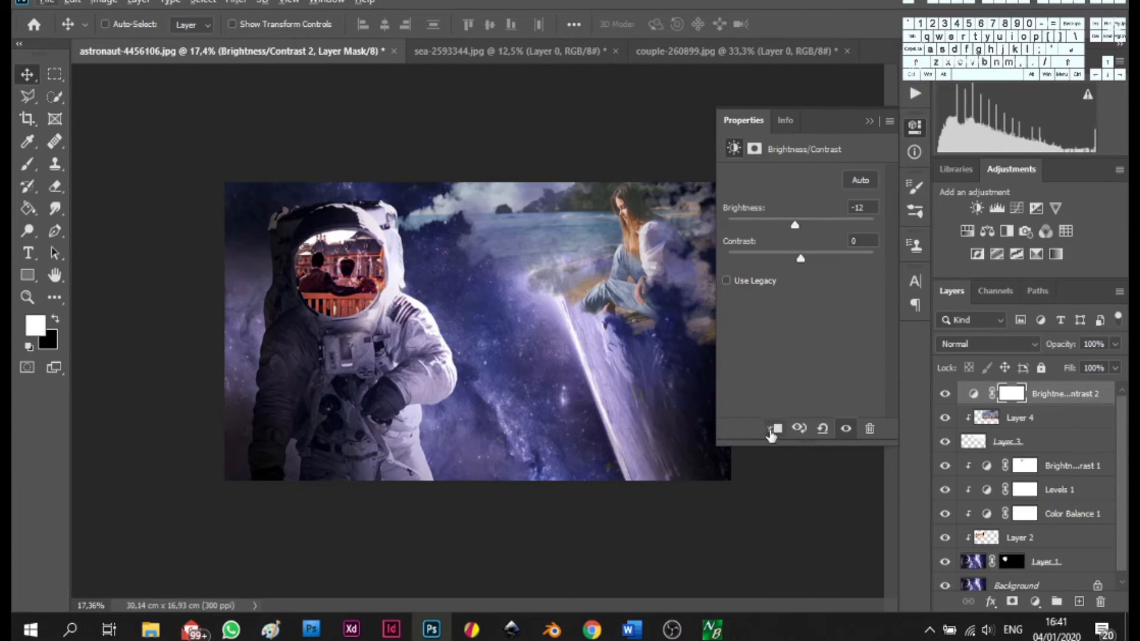
{"action": "left_click", "coordinate": [1046, 399], "text": "alt"}
{"action": "left_click_drag", "start_coordinate": [793, 224], "coordinate": [765, 224]}
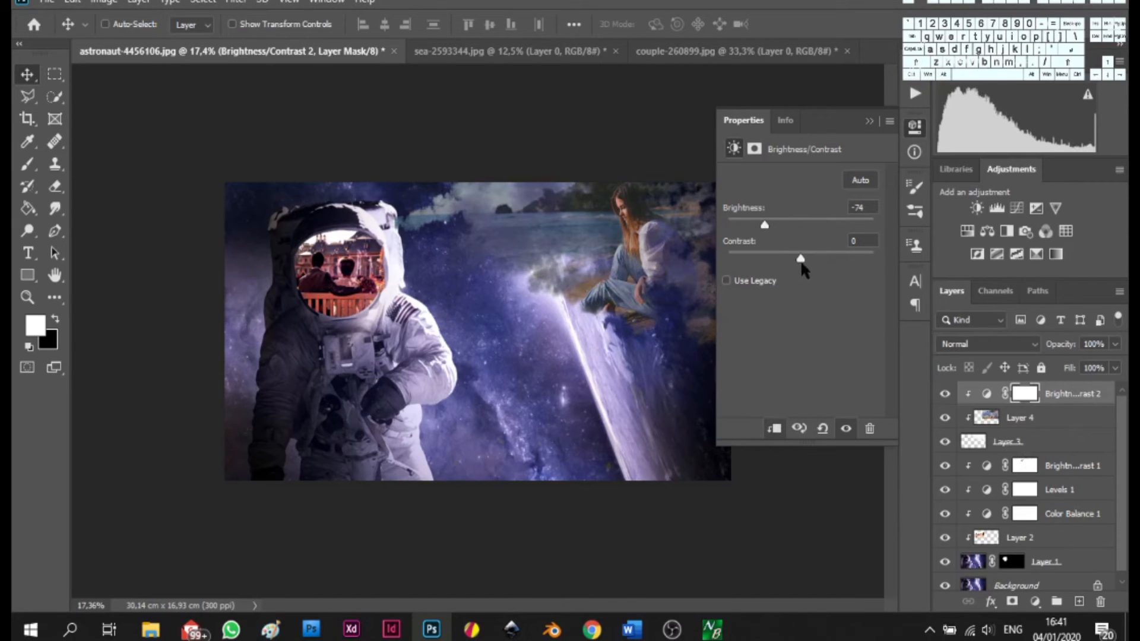
{"action": "left_click_drag", "start_coordinate": [827, 266], "coordinate": [832, 263]}
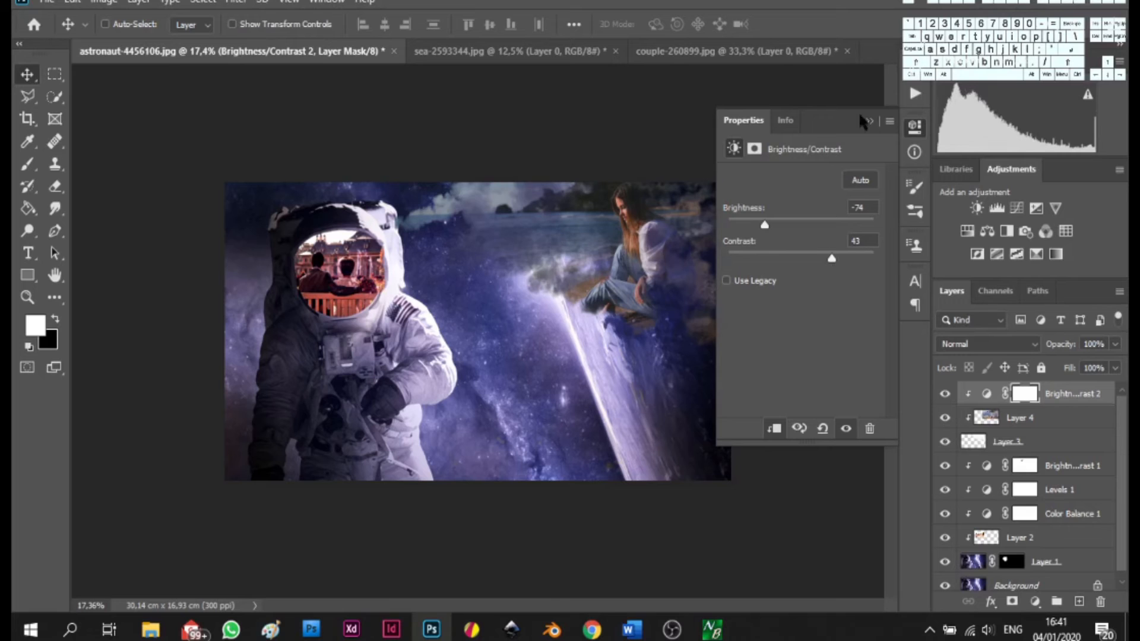
{"action": "left_click", "coordinate": [869, 122]}
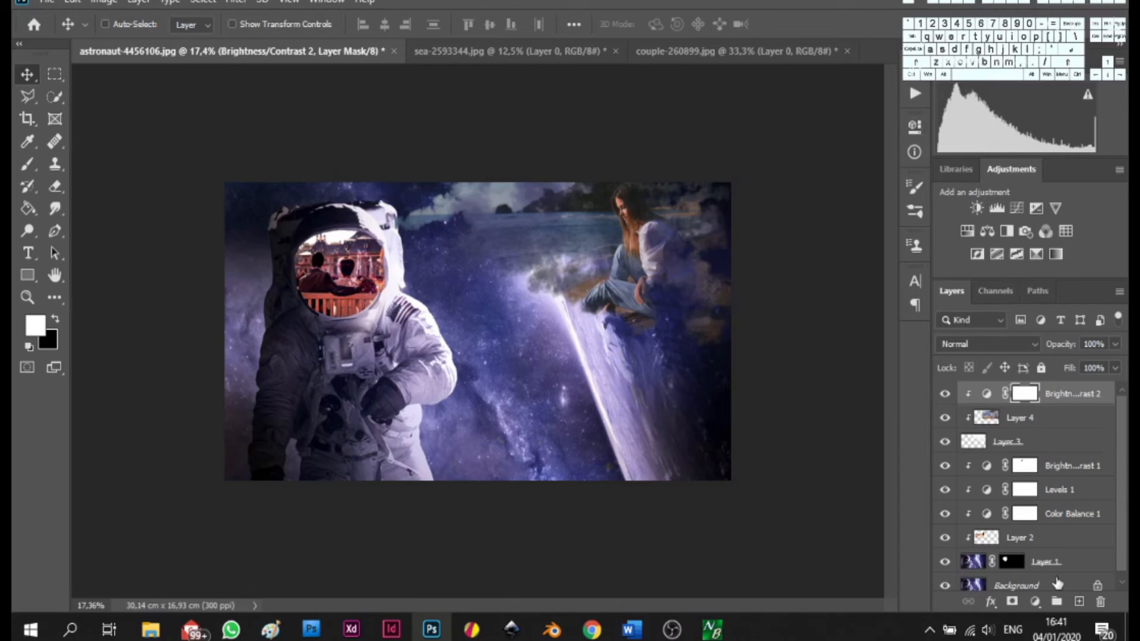
- Add a clipped Color Balance adjustment above the beach photo with midtones at Cyan/Red -47, Magenta/Green -38 and Yellow/Blue +9
{"action": "left_click", "coordinate": [1036, 602]}
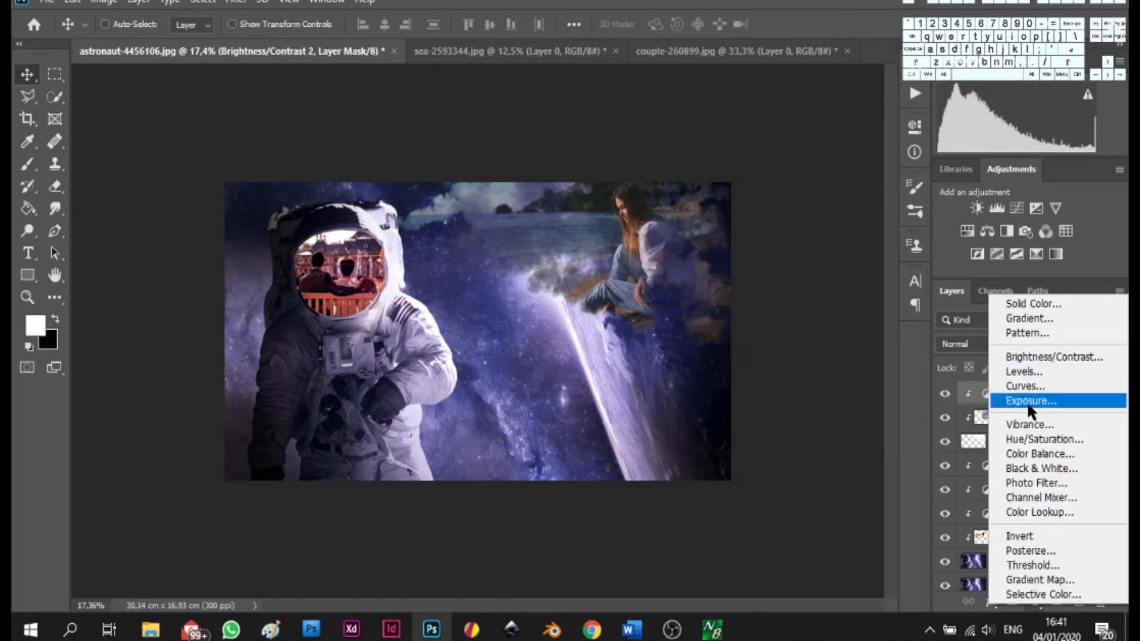
{"action": "left_click", "coordinate": [1038, 460]}
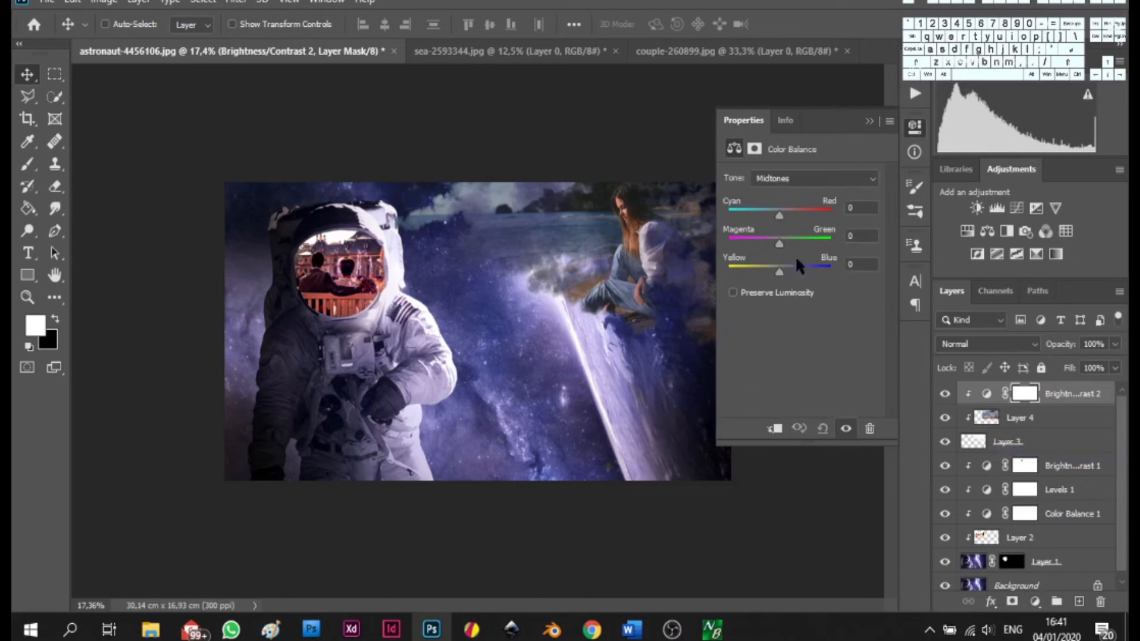
{"action": "left_click", "coordinate": [778, 215]}
{"action": "left_click_drag", "start_coordinate": [779, 215], "coordinate": [755, 215]}
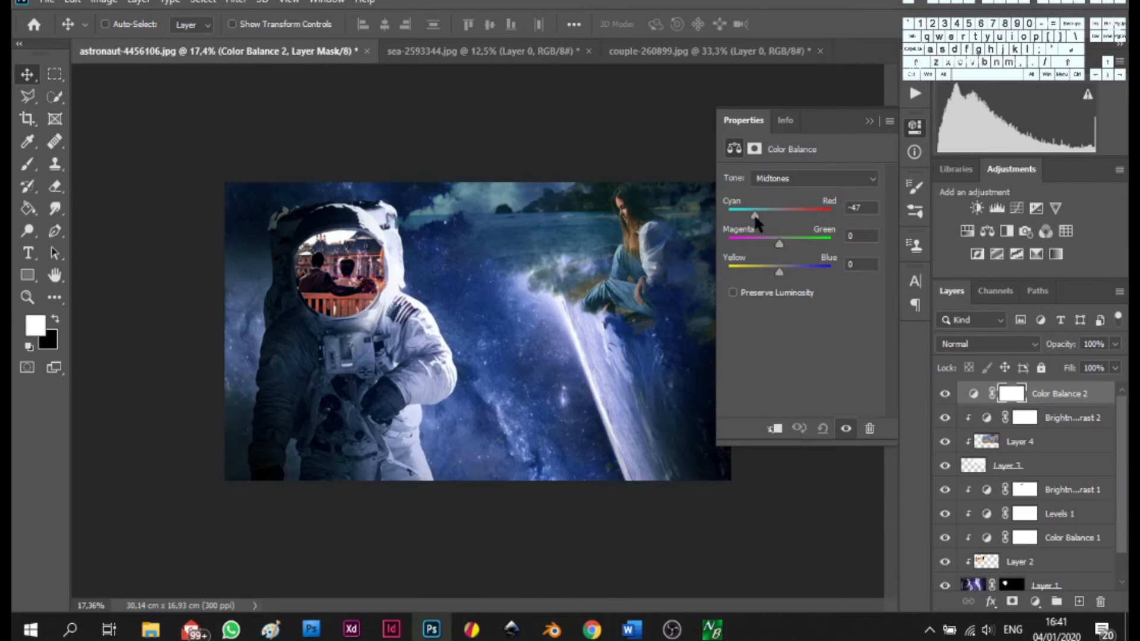
{"action": "left_click", "coordinate": [770, 435]}
{"action": "key", "text": "alt"}
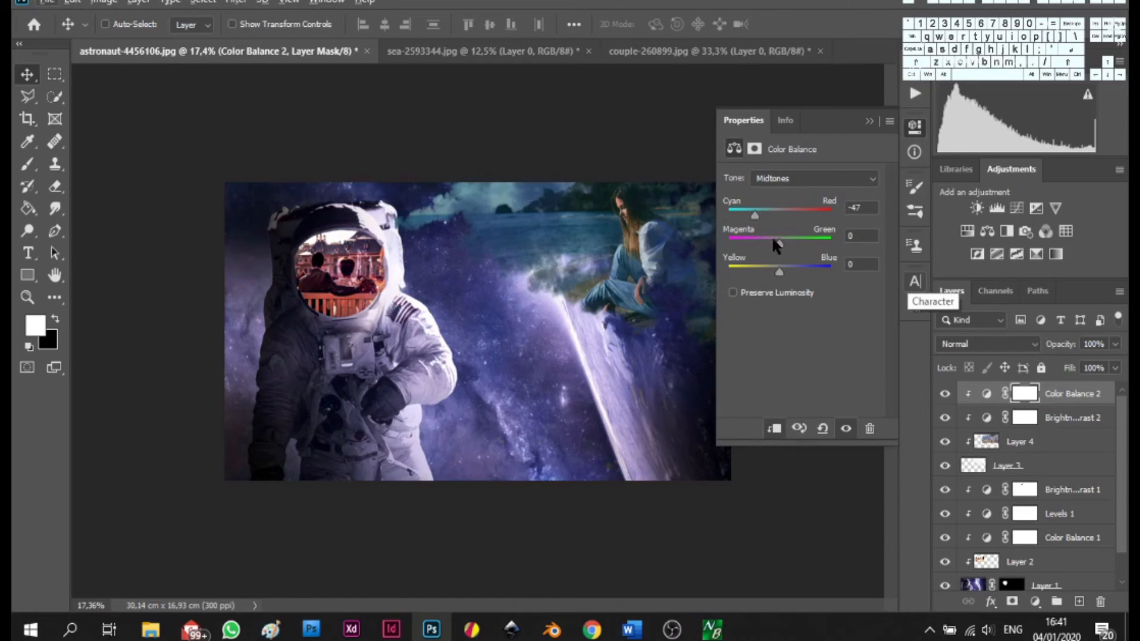
{"action": "left_click_drag", "start_coordinate": [779, 244], "coordinate": [784, 272]}
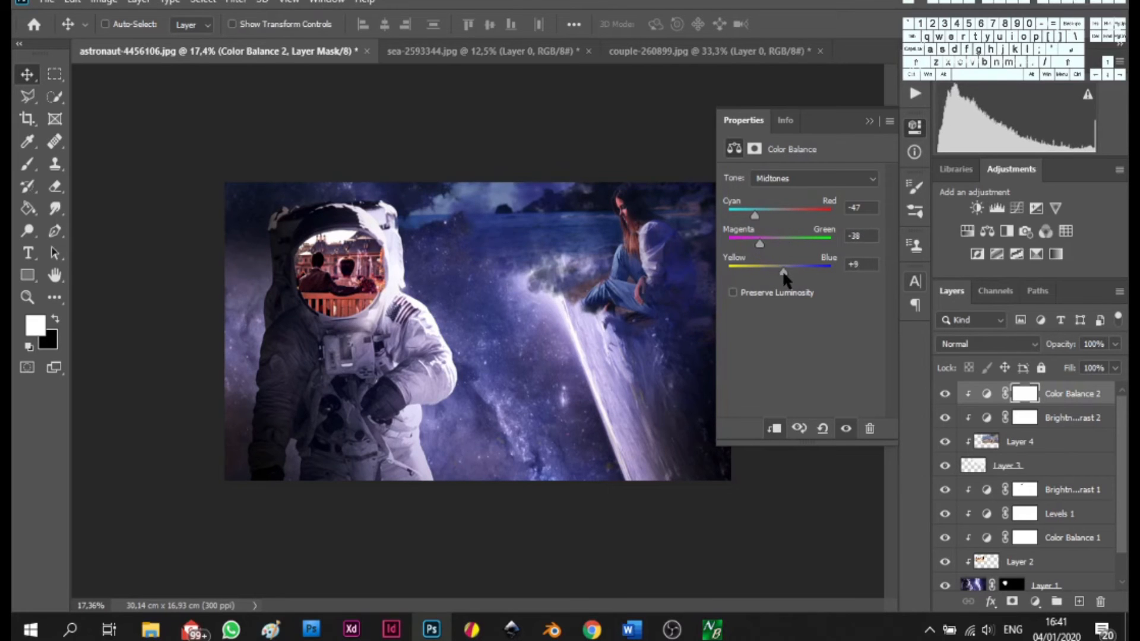
{"action": "left_click", "coordinate": [864, 121]}
- Add the white text "Memorial Astronout" in 10 pt Myriad Pro Semibold Italic on a new top layer, near the canvas's lower edge beside the light streak
{"action": "scroll", "coordinate": [418, 354], "scroll_direction": "up", "scroll_amount": 3}
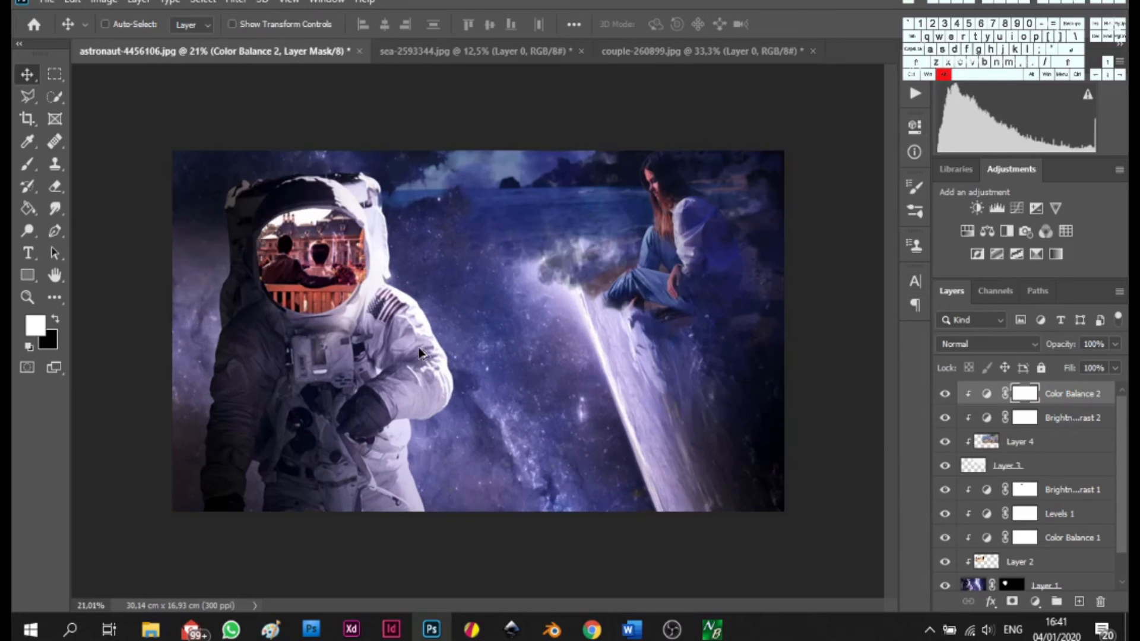
{"action": "scroll", "coordinate": [419, 350], "scroll_direction": "down", "scroll_amount": 3}
{"action": "left_click", "coordinate": [1079, 602]}
{"action": "left_click", "coordinate": [28, 253]}
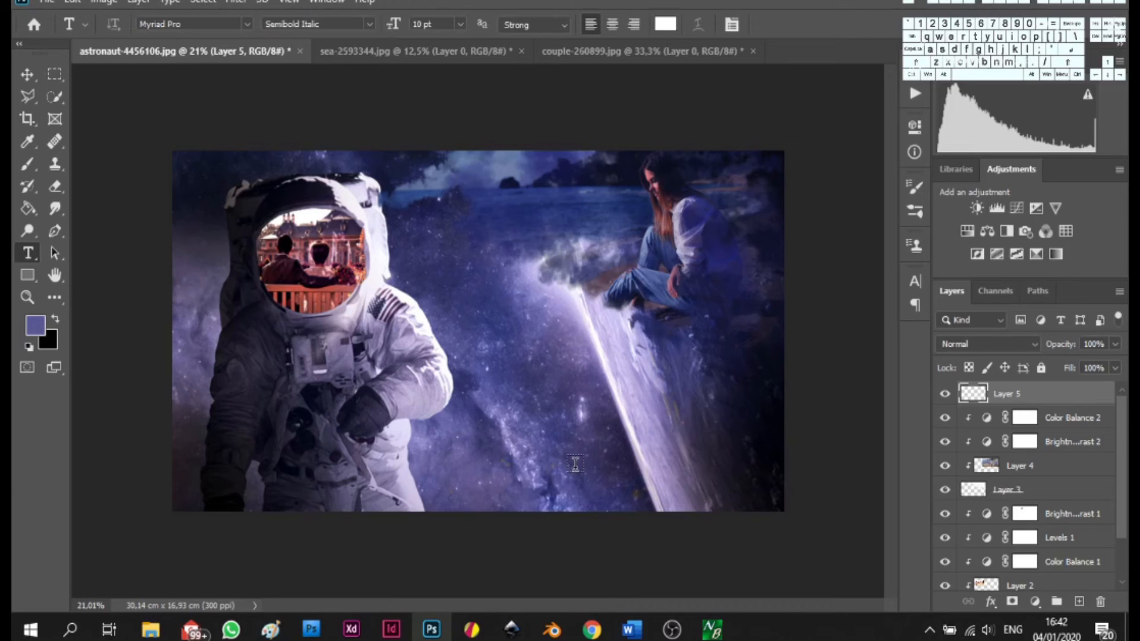
{"action": "left_click", "coordinate": [575, 465]}
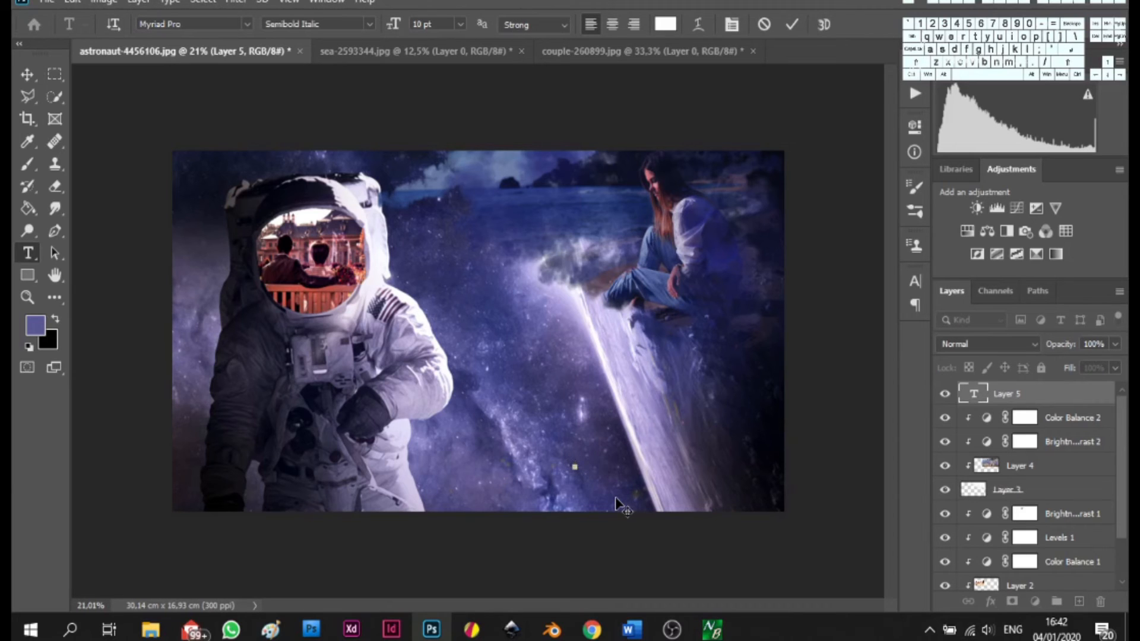
{"action": "key", "text": "shift"}
{"action": "type", "text": "Memor"}
{"action": "key", "text": "shift"}
{"action": "type", "text": "ial Astronaut"}
{"action": "left_click", "coordinate": [785, 25]}
- Scale the "Memorial Astronout" text proportionally to about 190% and duplicate its layer
{"action": "key", "text": "ctrl"}
{"action": "key", "text": "ctrl+t"}
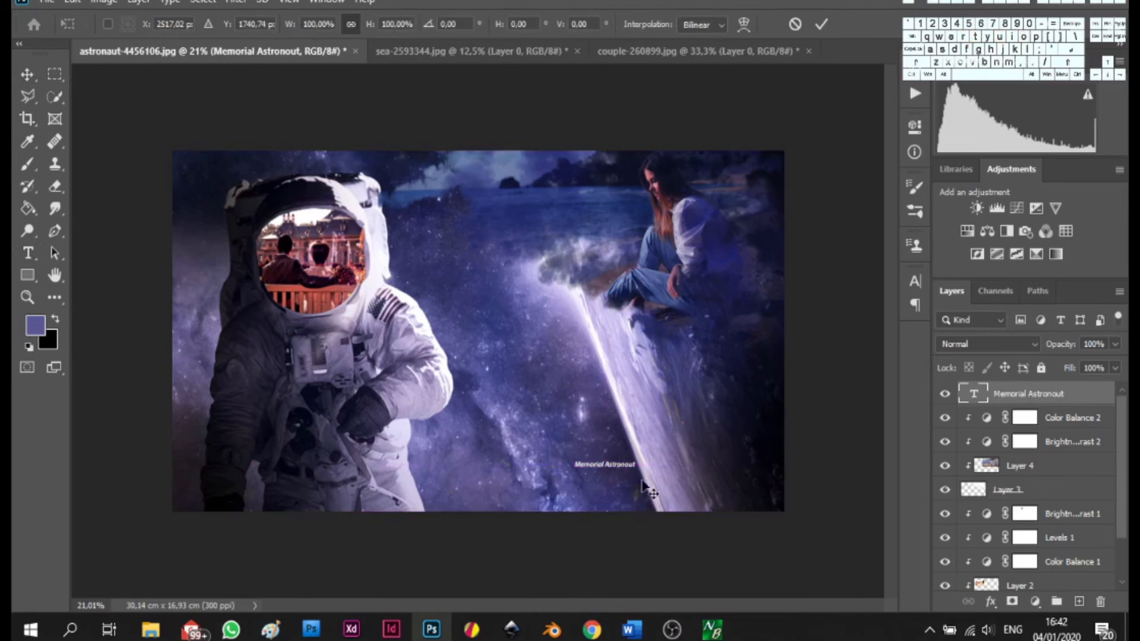
{"action": "mouse_move", "coordinate": [637, 472]}
{"action": "left_mouse_down"}
{"action": "mouse_move", "coordinate": [663, 498]}
{"action": "mouse_move", "coordinate": [666, 473]}
{"action": "mouse_move", "coordinate": [642, 477]}
{"action": "left_mouse_up"}
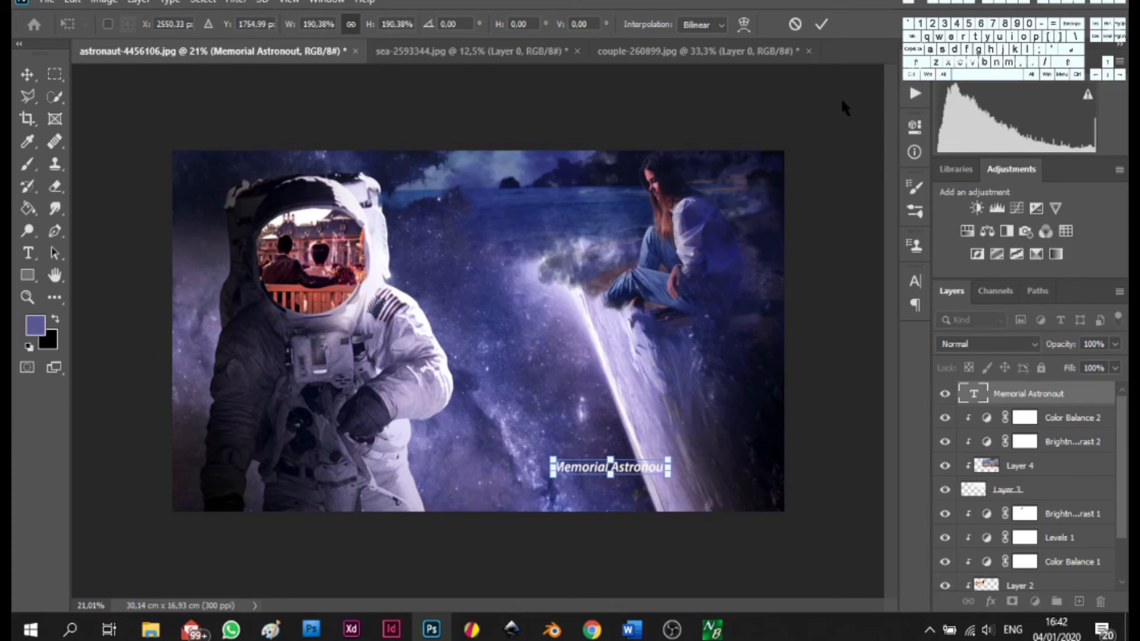
{"action": "left_click", "coordinate": [821, 24]}
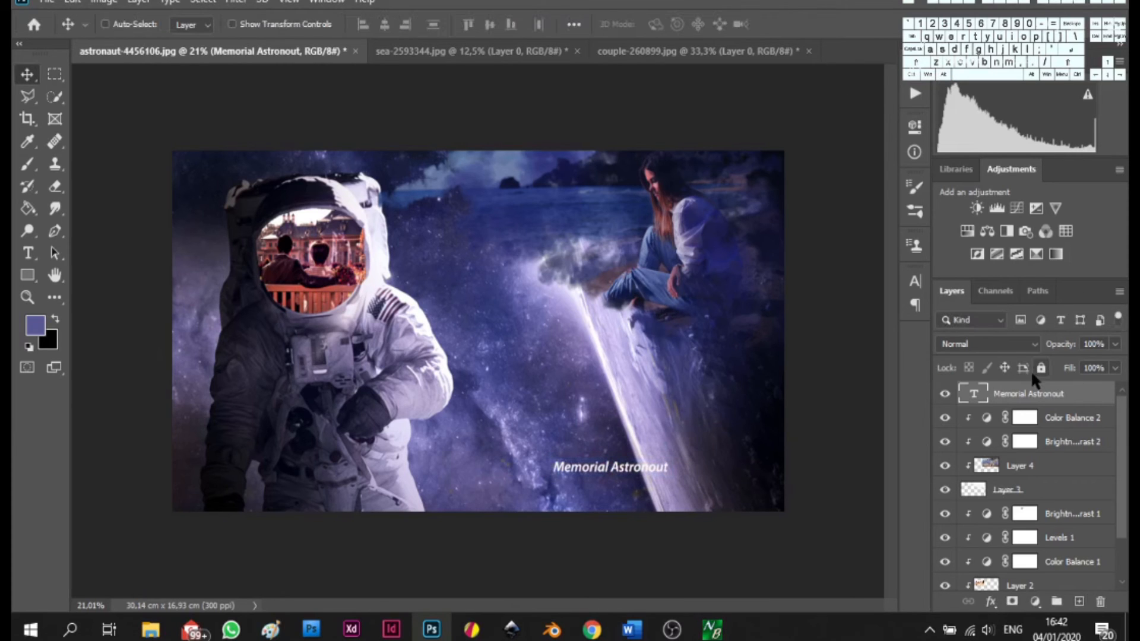
{"action": "key", "text": "ctrl+j"}
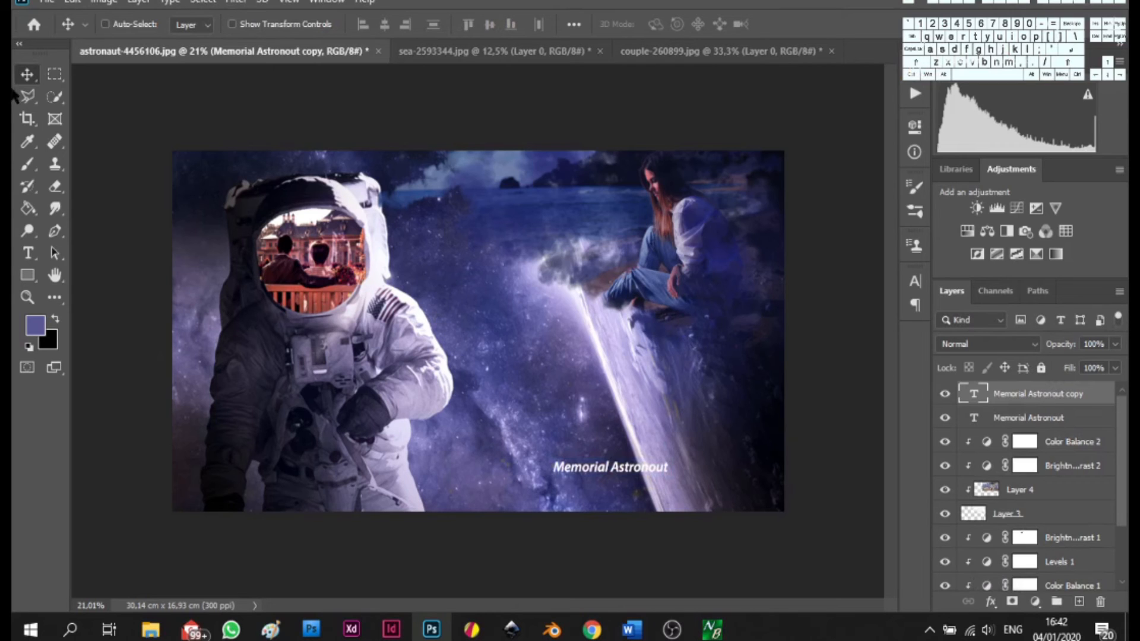
- Copy a rectangular area of the starry background above the text from the Background layer and place it on a new layer above the text layers
{"action": "left_click", "coordinate": [55, 74]}
{"action": "left_click_drag", "start_coordinate": [463, 324], "coordinate": [670, 443]}
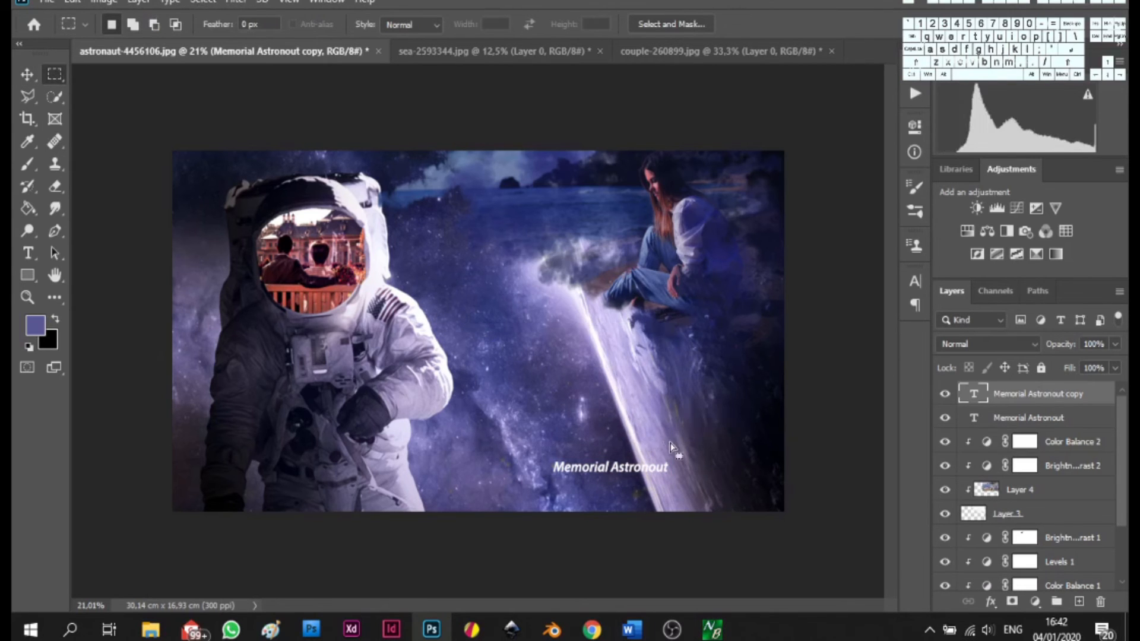
{"action": "key", "text": "ctrl+c"}
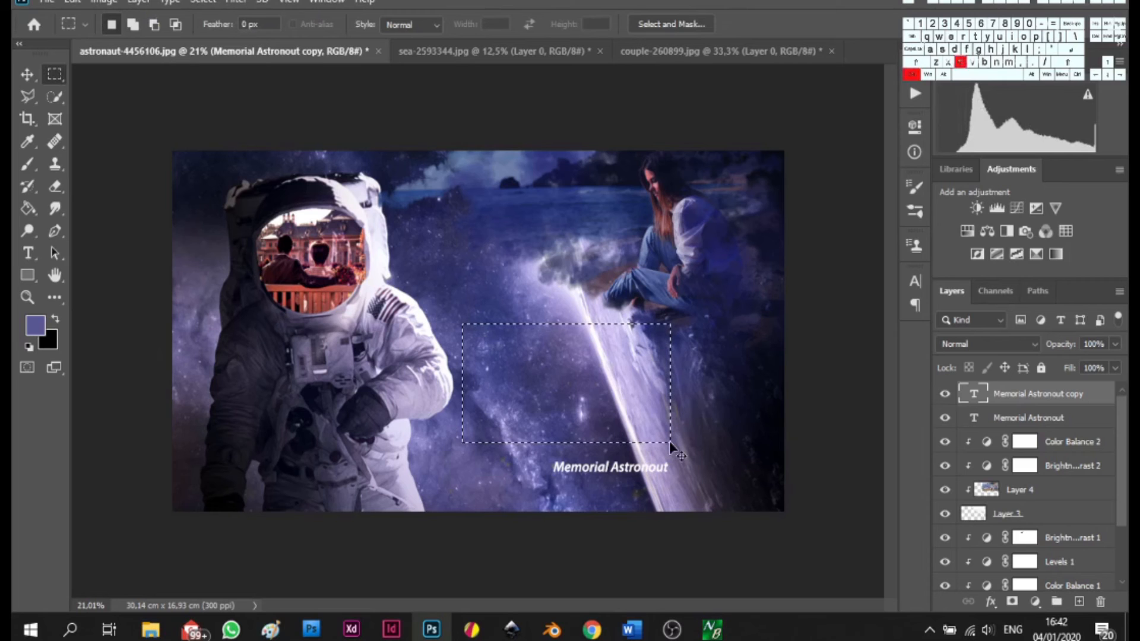
{"action": "left_click", "coordinate": [555, 235]}
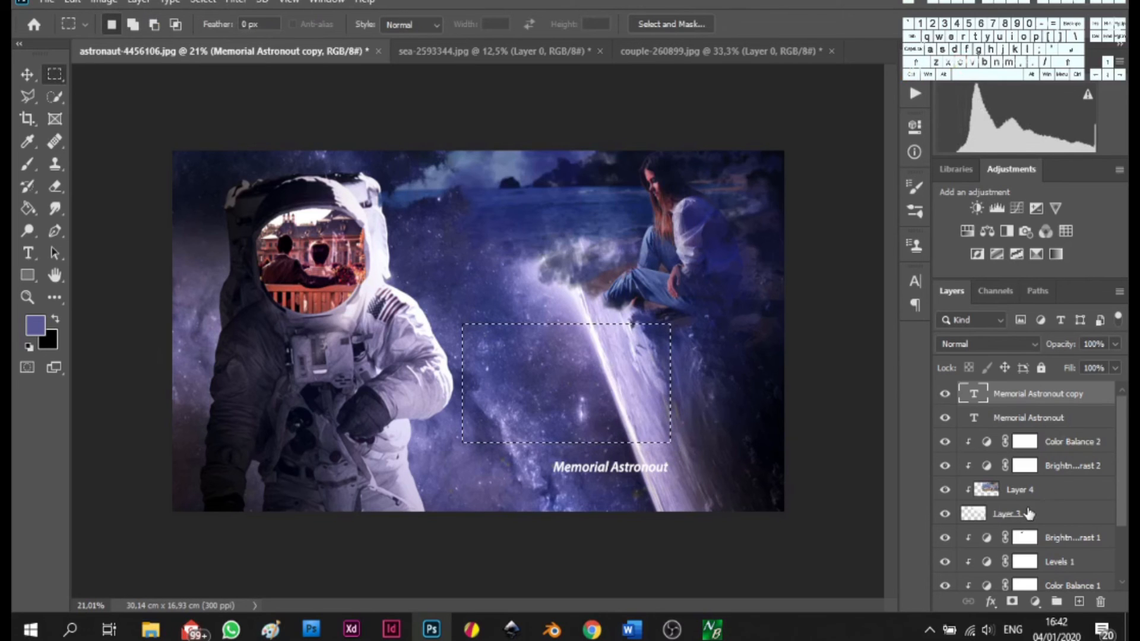
{"action": "scroll", "coordinate": [1028, 514], "scroll_direction": "down", "scroll_amount": 3}
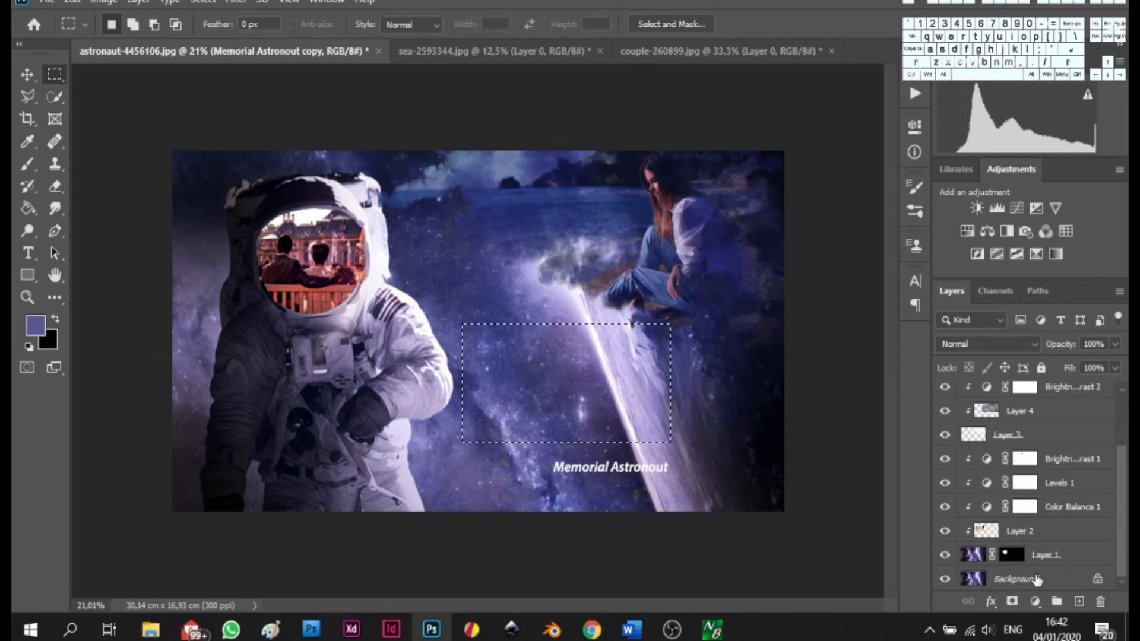
{"action": "left_click", "coordinate": [1036, 578]}
{"action": "scroll", "coordinate": [1044, 564], "scroll_direction": "up", "scroll_amount": 3}
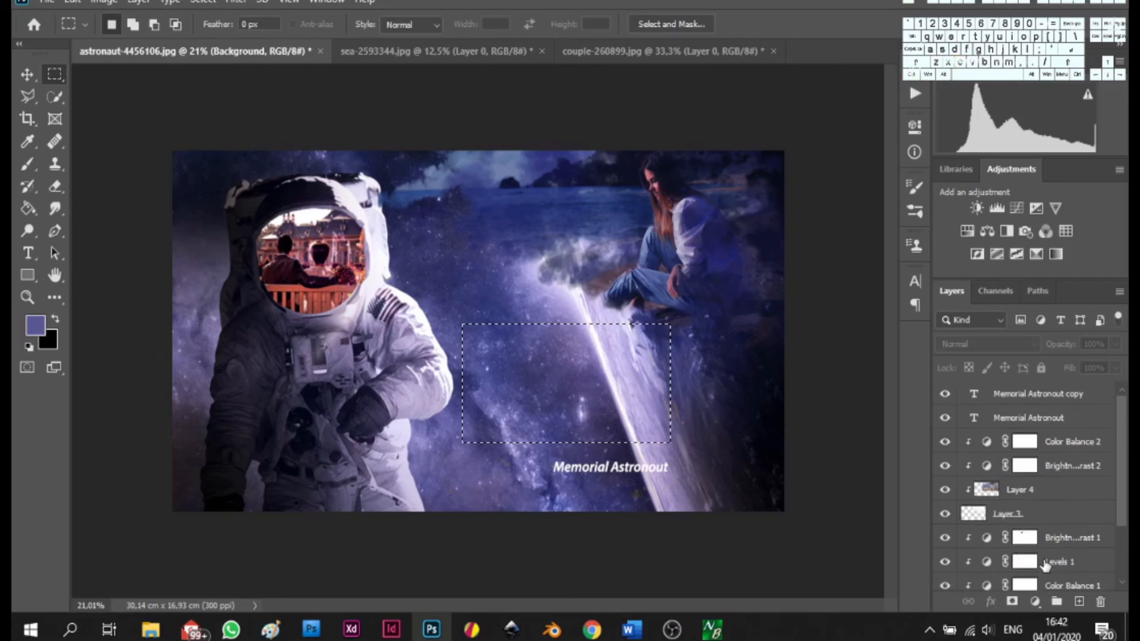
{"action": "left_click", "coordinate": [1052, 396]}
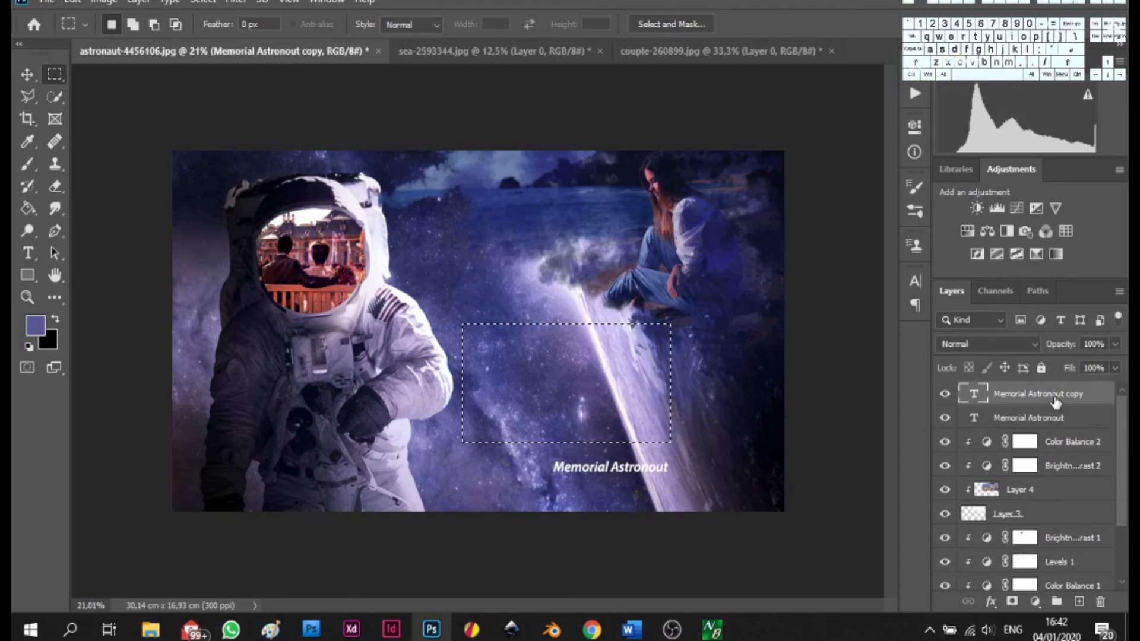
{"action": "key", "text": "ctrl+j"}
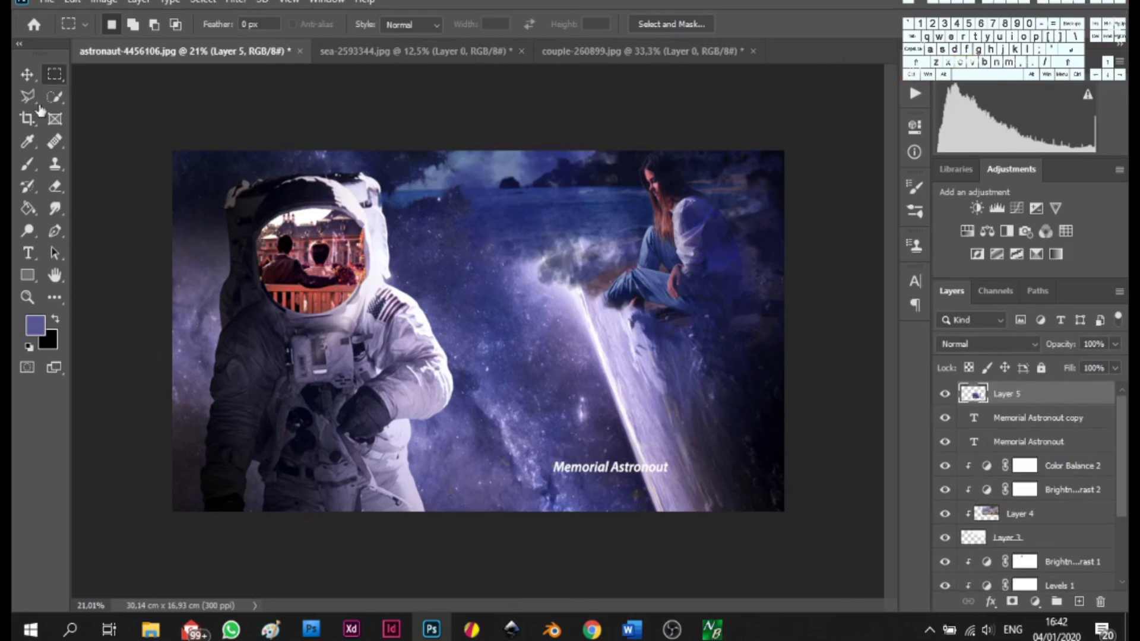
- Move the copied background patch over the "Memorial Astronout" text and scale it proportionally to about 63%
{"action": "left_click", "coordinate": [26, 74]}
{"action": "left_click_drag", "start_coordinate": [600, 400], "coordinate": [634, 425]}
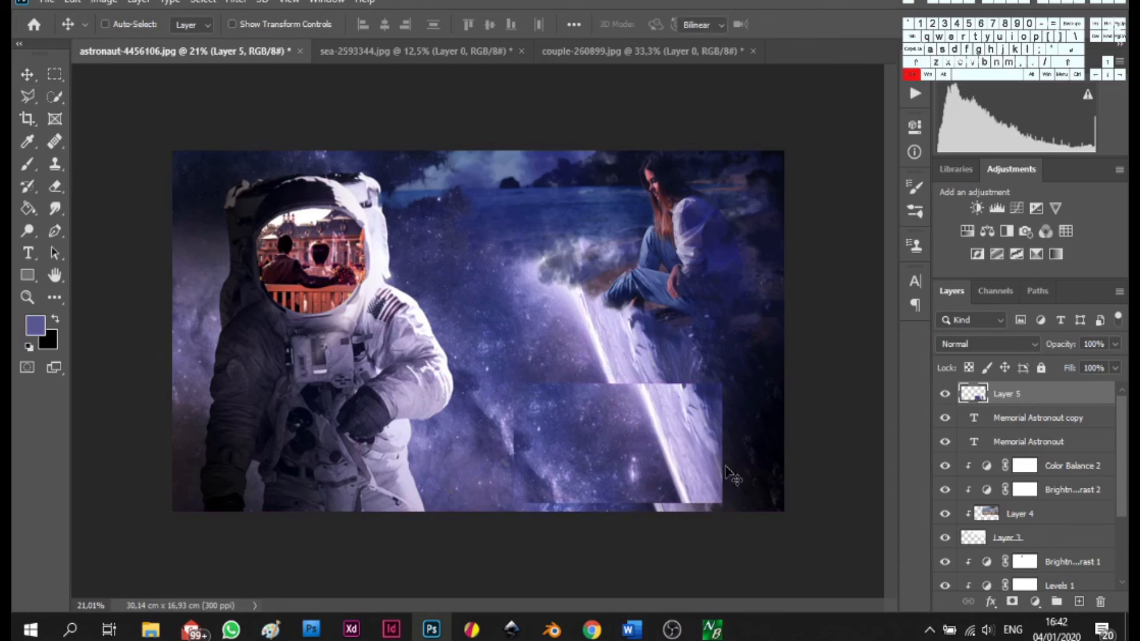
{"action": "key", "text": "ctrl+t"}
{"action": "left_click_drag", "start_coordinate": [722, 504], "coordinate": [683, 463]}
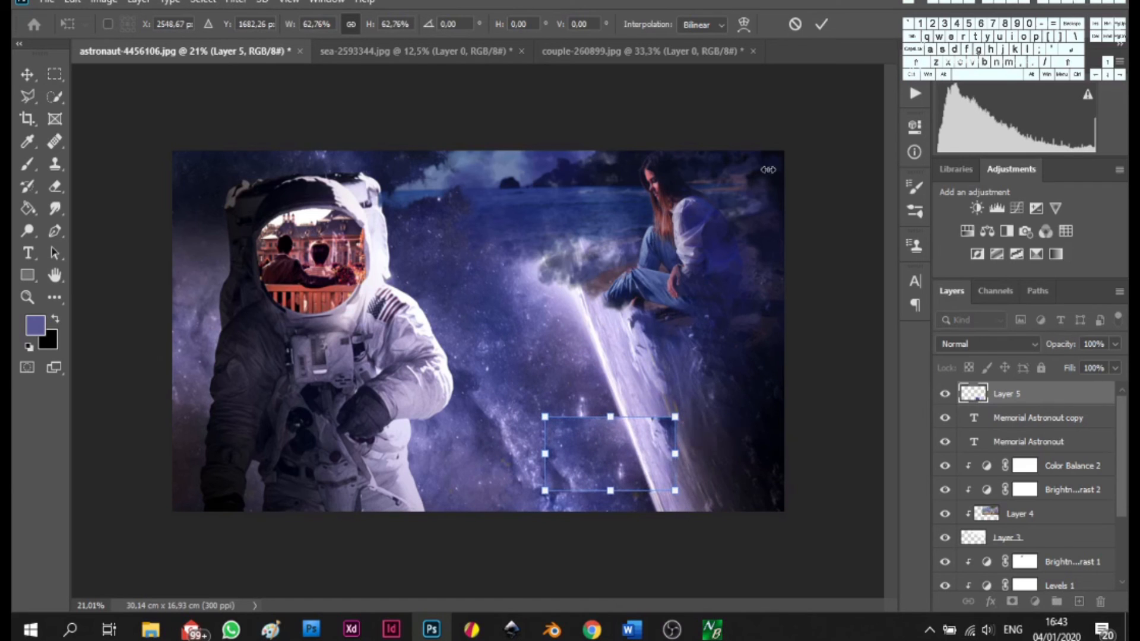
{"action": "left_click", "coordinate": [821, 24]}
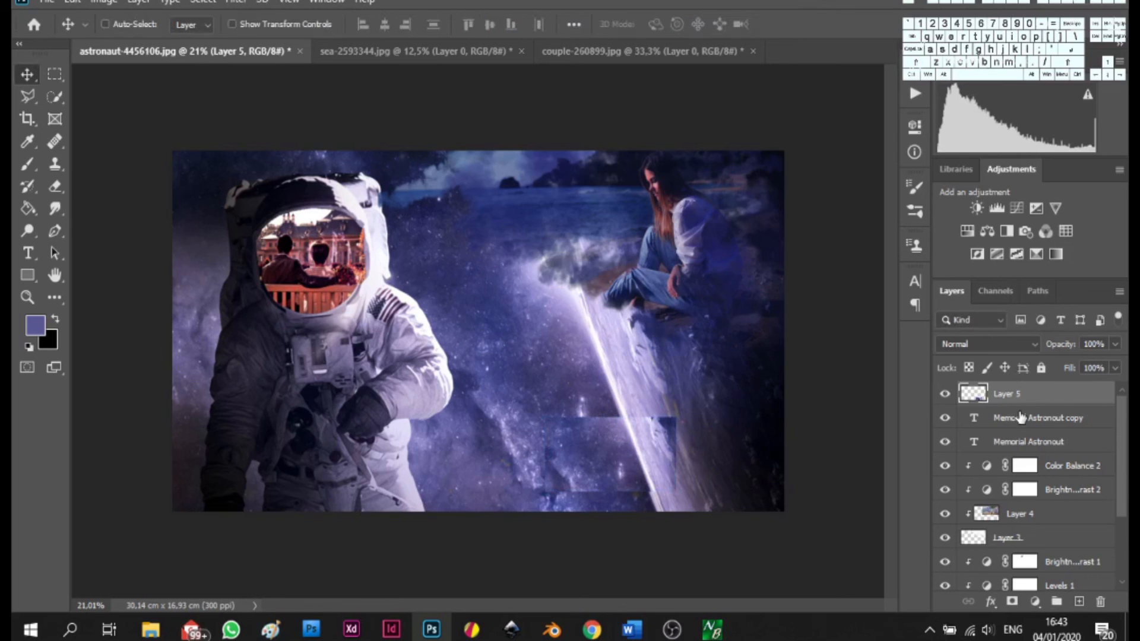
- Clip the starry patch on Layer 5 to the "Memorial Astronout copy" text layer and clear the selection
{"action": "left_click", "coordinate": [1020, 419]}
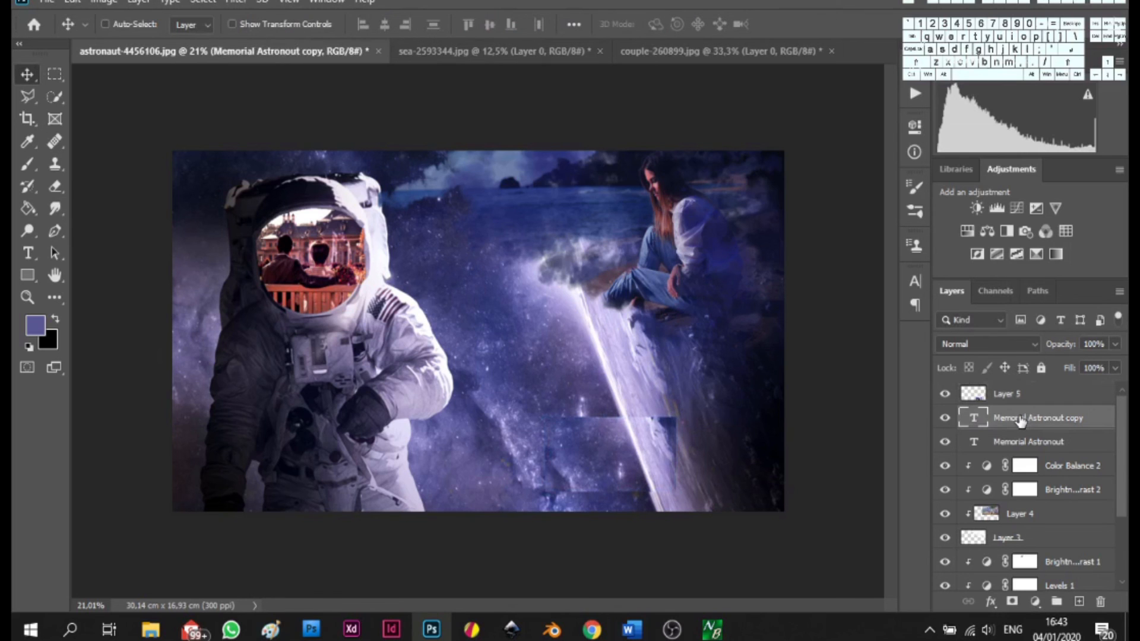
{"action": "left_click", "coordinate": [978, 421], "text": "ctrl"}
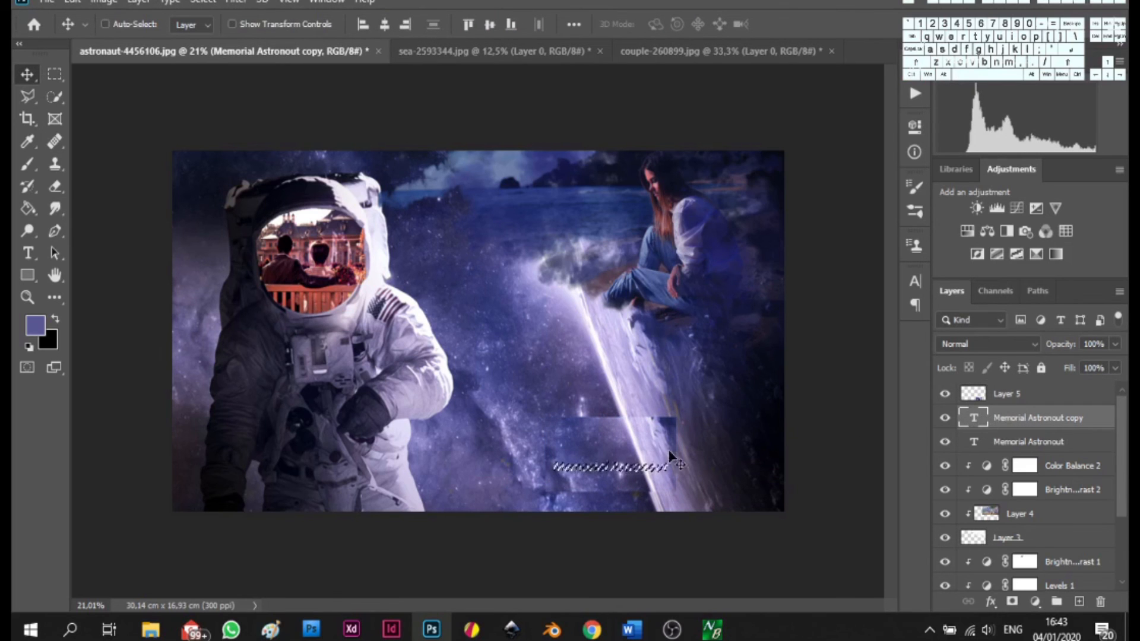
{"action": "left_click", "coordinate": [1016, 405], "text": "alt"}
{"action": "key", "text": "ctrl+d"}
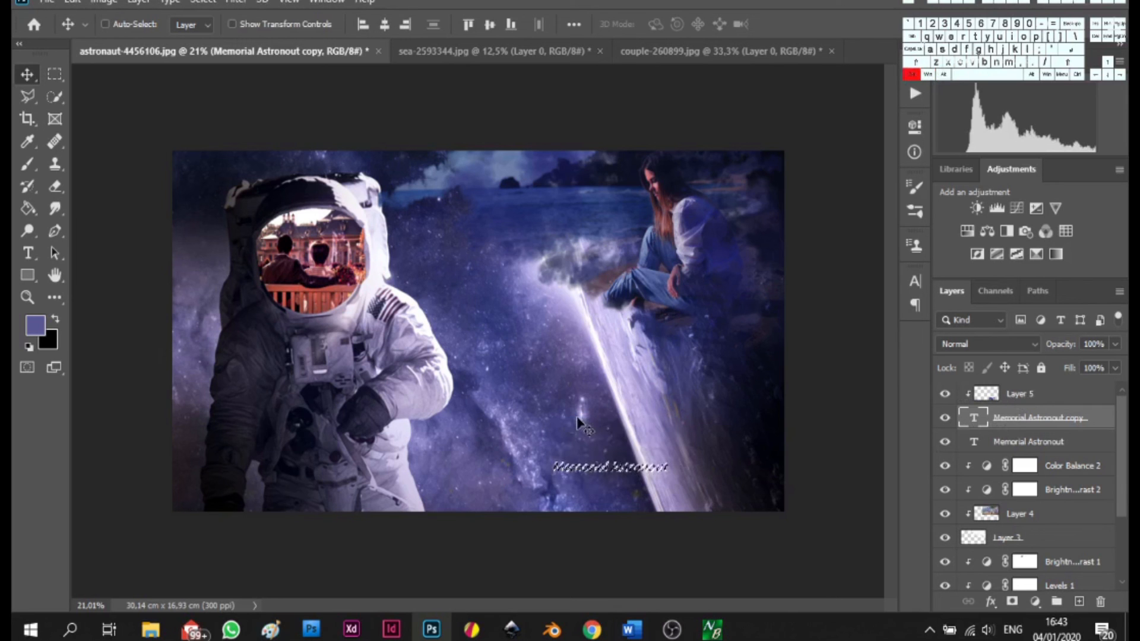
- Rasterize the original "Memorial Astronout" text layer beneath the textured copy
{"action": "scroll", "coordinate": [614, 491], "scroll_direction": "up", "scroll_amount": 10}
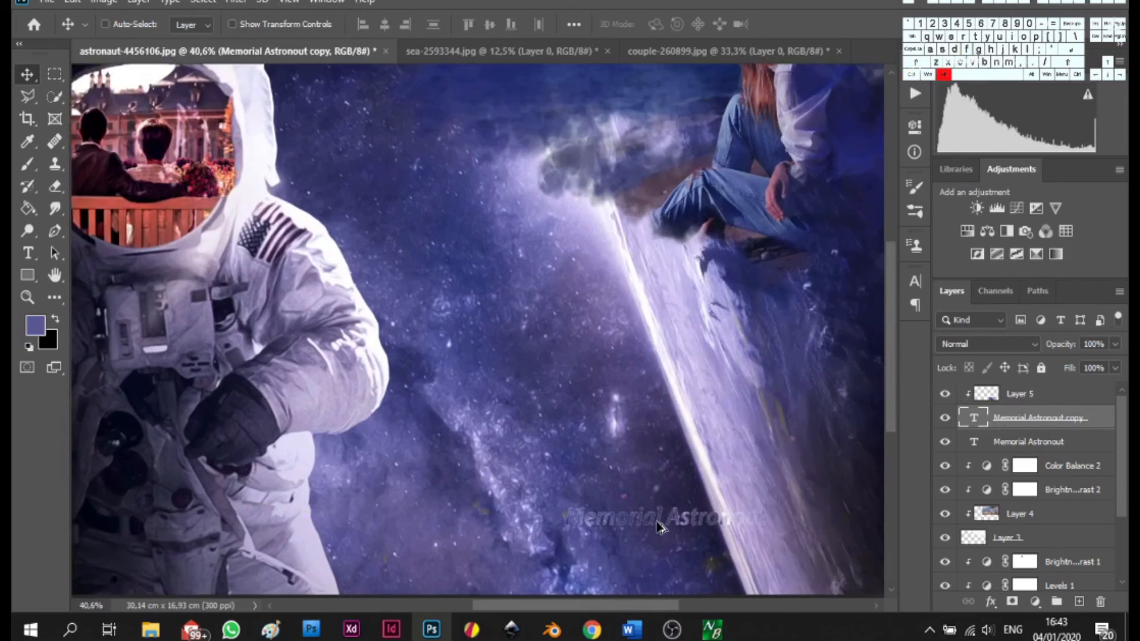
{"action": "scroll", "coordinate": [659, 527], "scroll_direction": "down", "scroll_amount": 5}
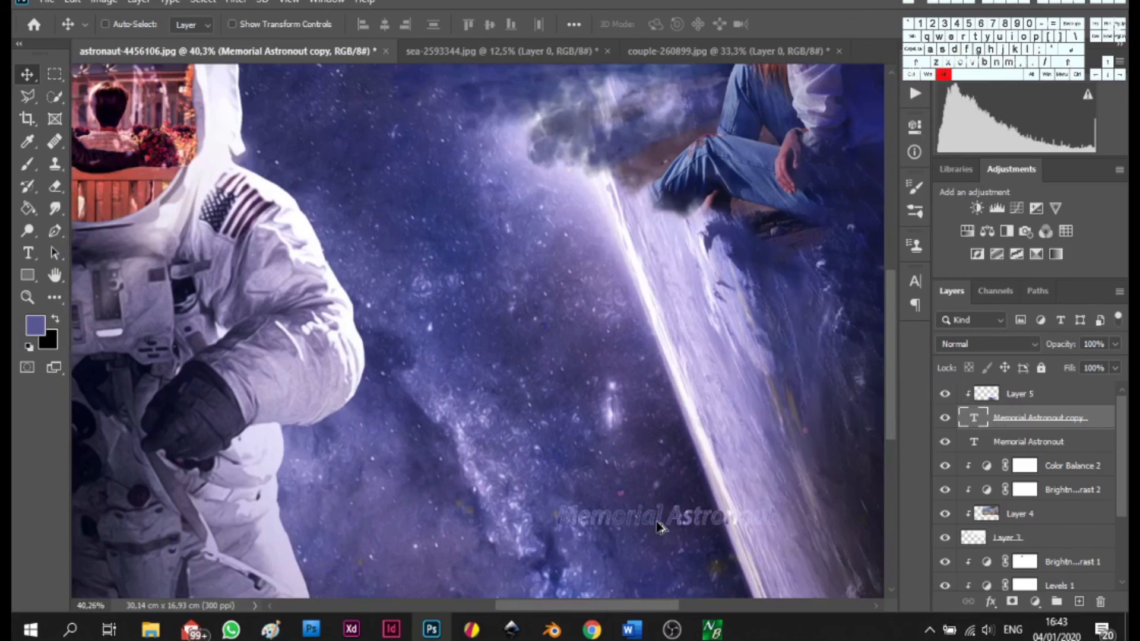
{"action": "left_click", "coordinate": [1022, 446]}
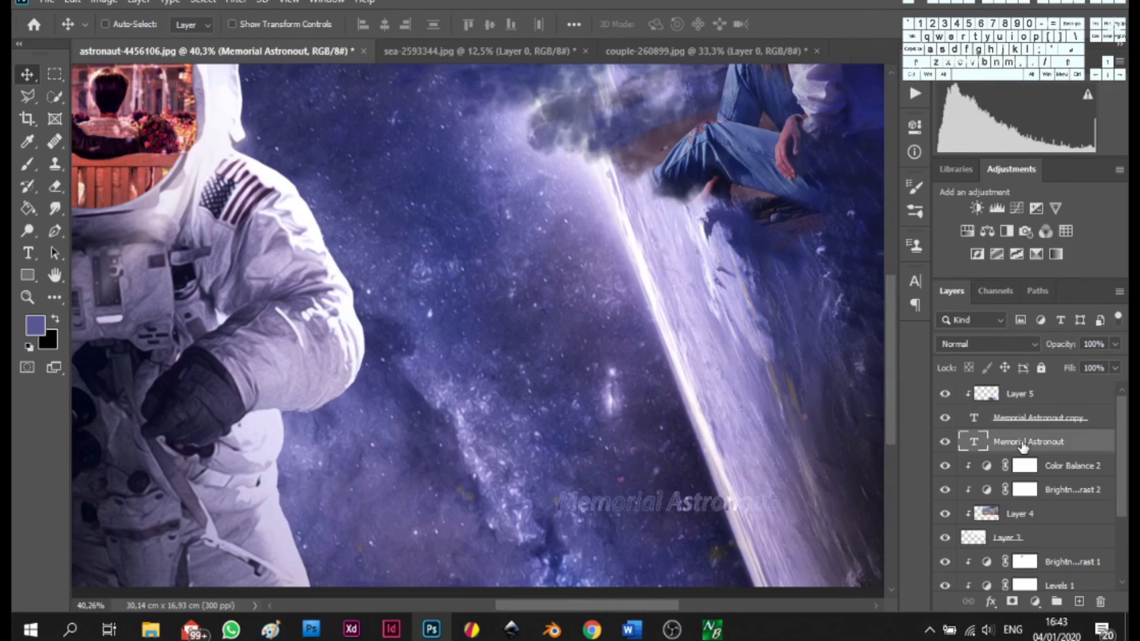
{"action": "right_click", "coordinate": [1022, 448]}
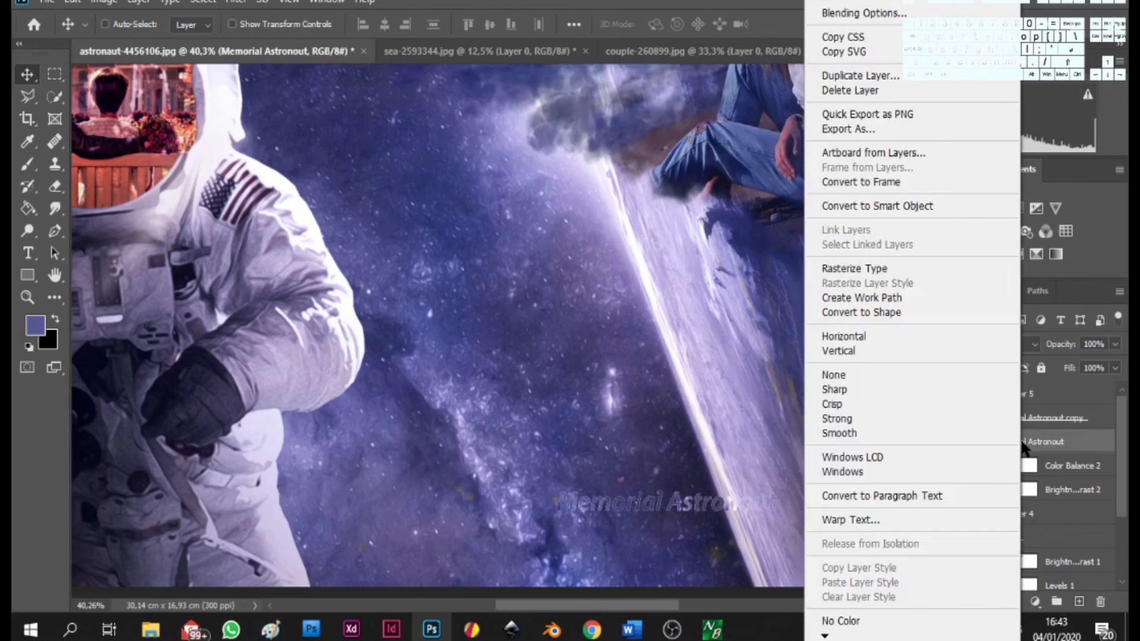
{"action": "left_click", "coordinate": [877, 268]}
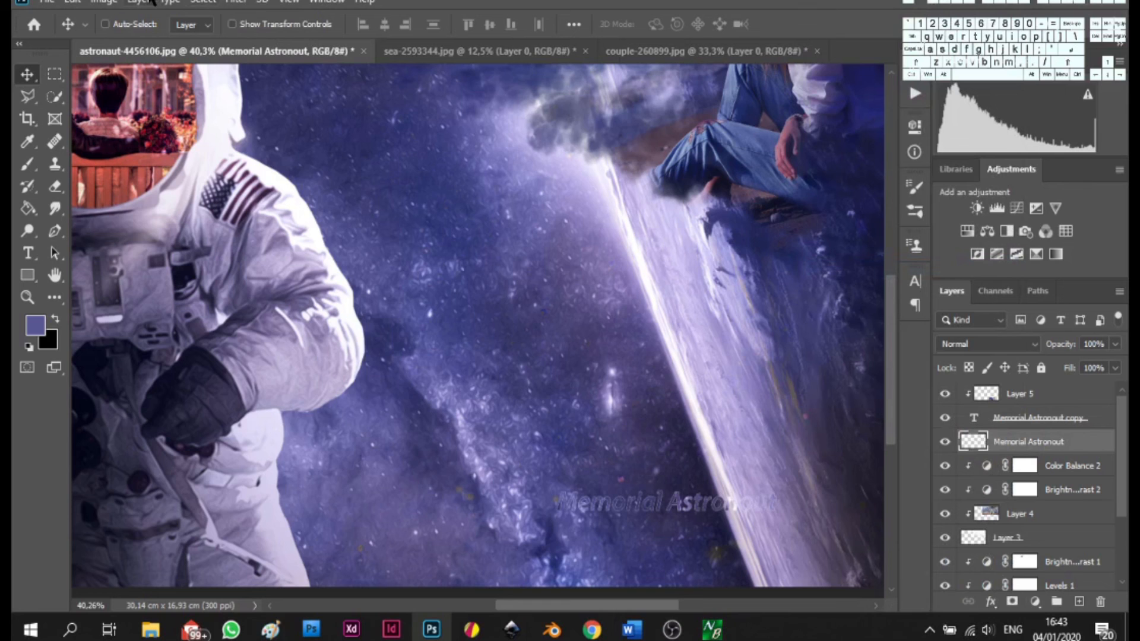
- Apply a Gaussian Blur with a 4.0-pixel radius to the rasterized "Memorial Astronout" layer
{"action": "left_click", "coordinate": [237, 2]}
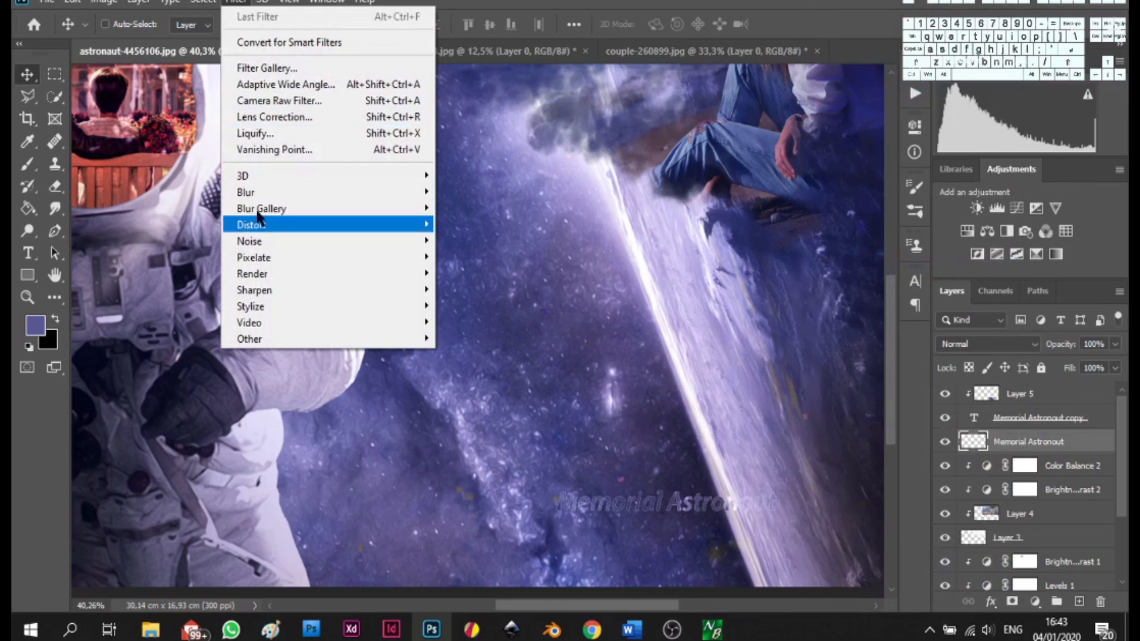
{"action": "mouse_move", "coordinate": [261, 197]}
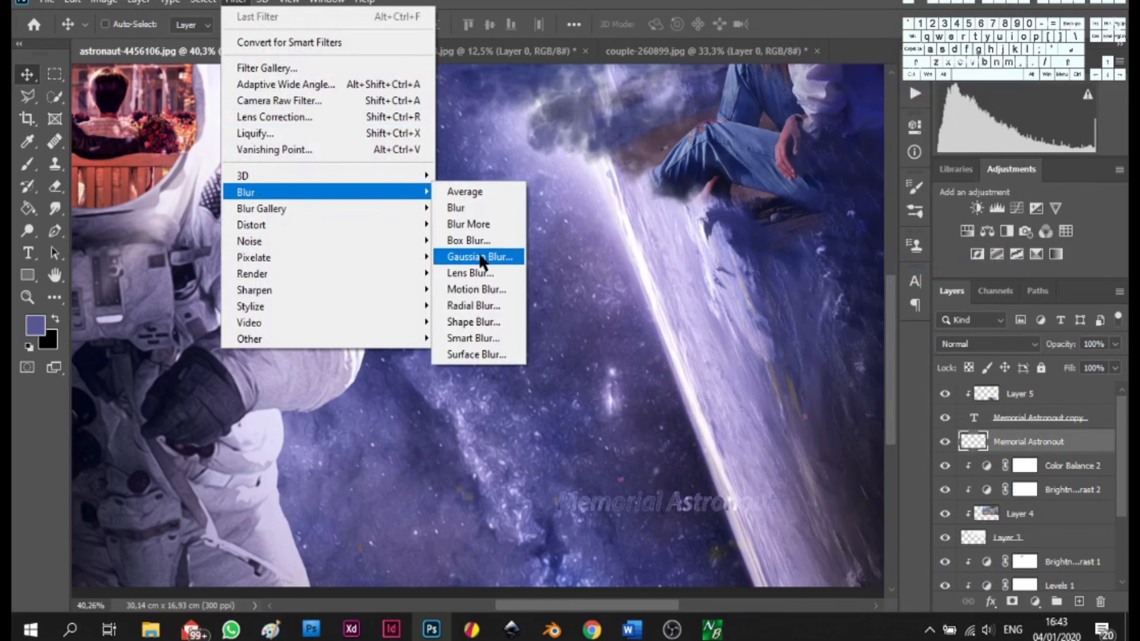
{"action": "left_click", "coordinate": [481, 256]}
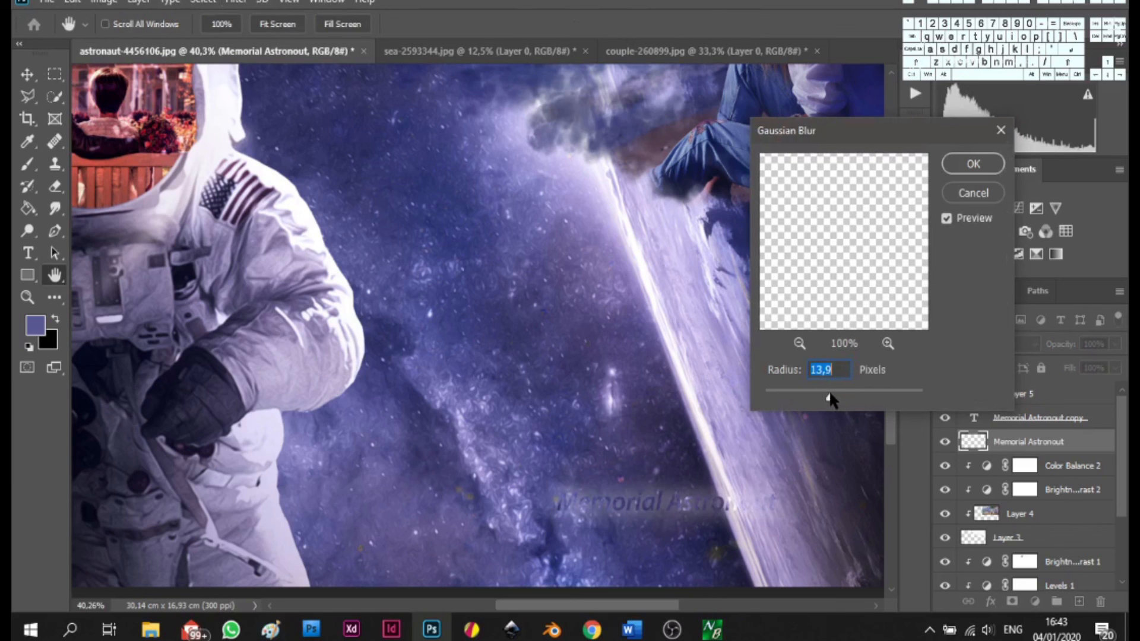
{"action": "left_click", "coordinate": [800, 397]}
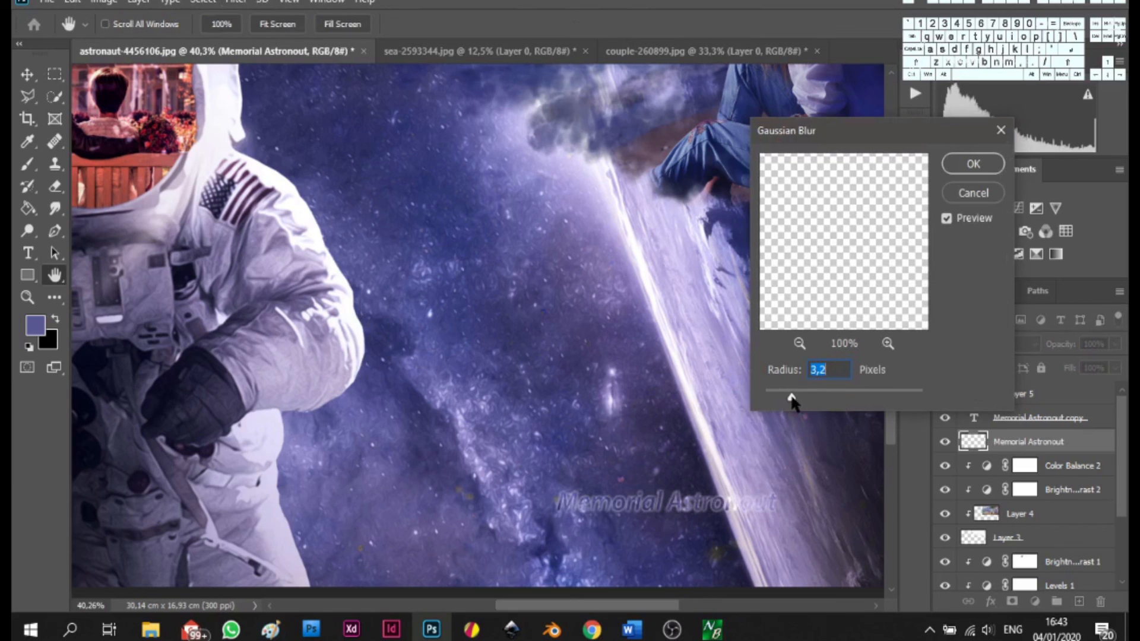
{"action": "left_click_drag", "start_coordinate": [791, 398], "coordinate": [799, 398]}
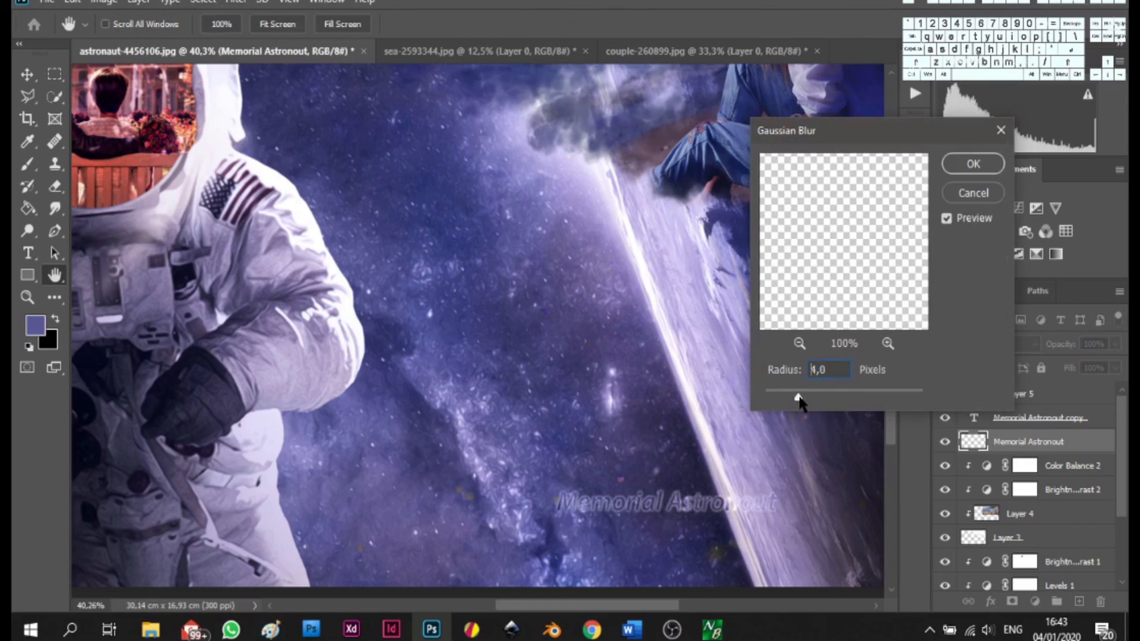
{"action": "left_click", "coordinate": [991, 159]}
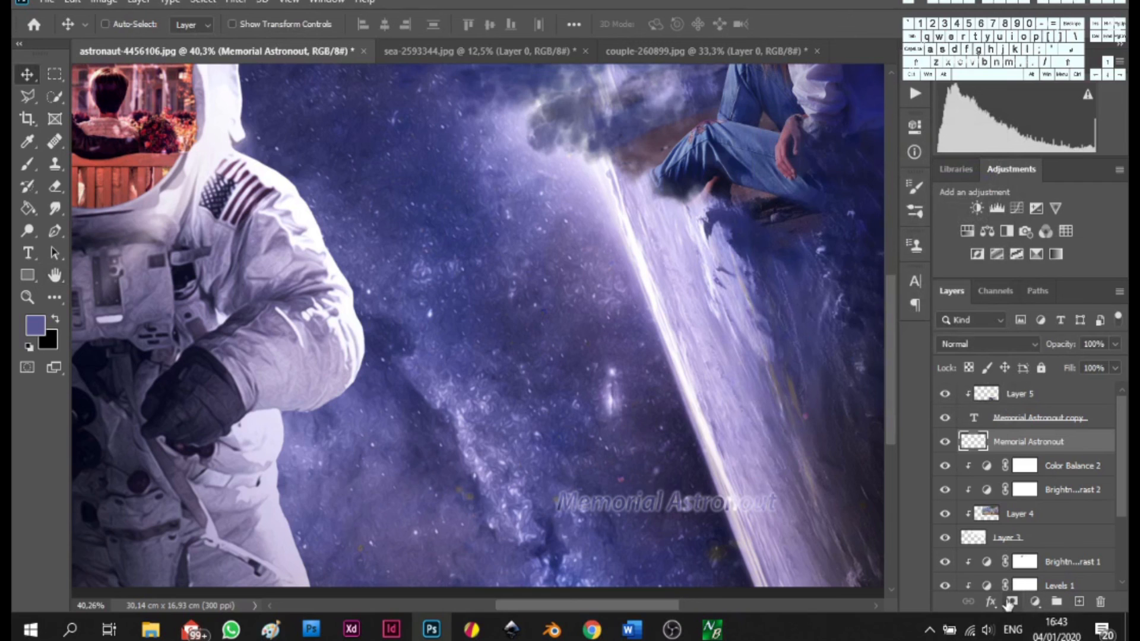
- Add an Outer Glow to the blurred "Memorial Astronout" layer with cyan 00fcff and 30% opacity
{"action": "right_click", "coordinate": [1024, 446]}
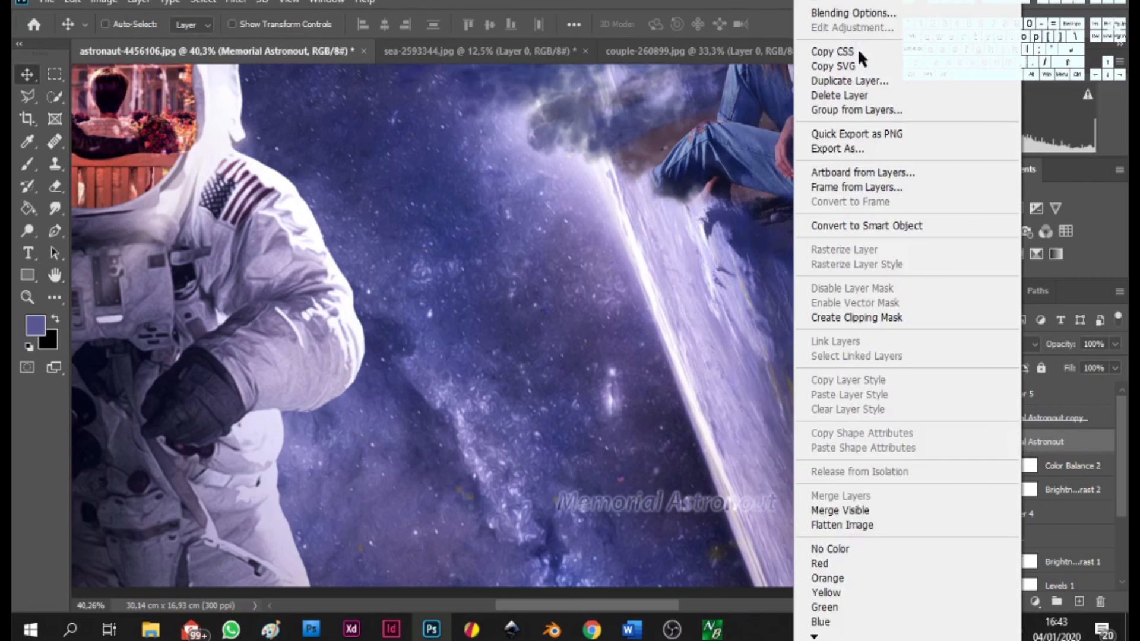
{"action": "left_click", "coordinate": [847, 13]}
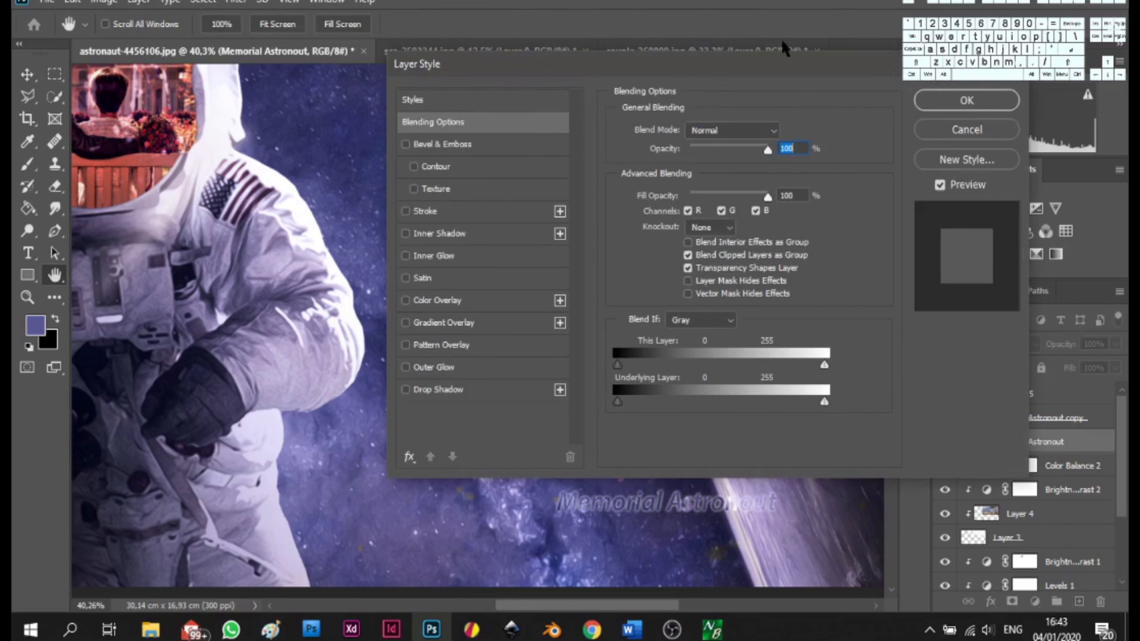
{"action": "left_click", "coordinate": [422, 368]}
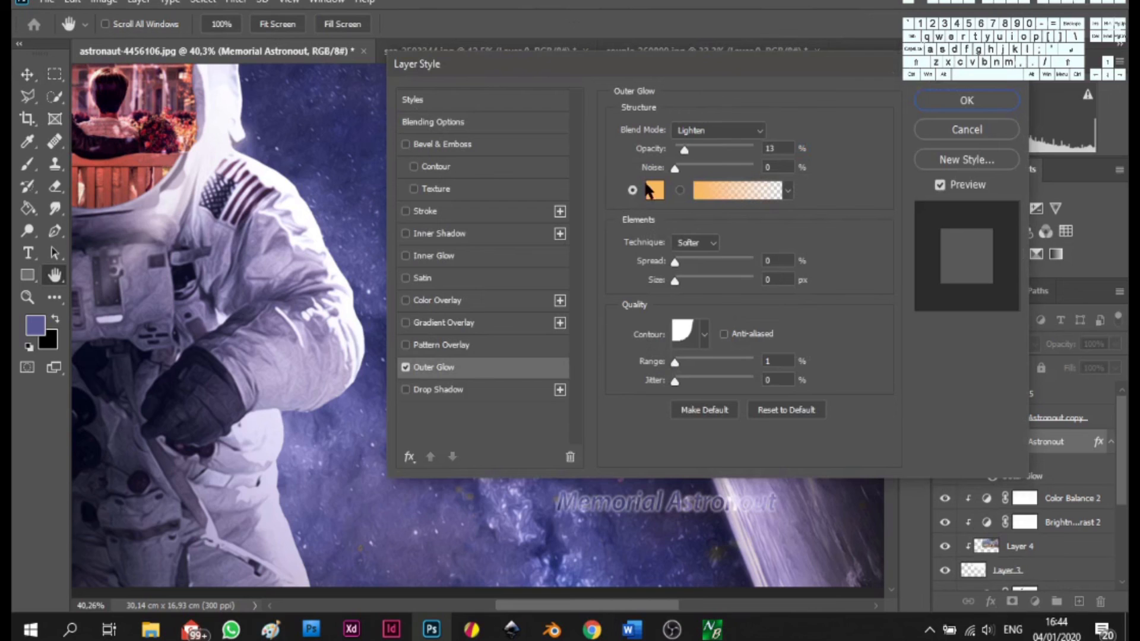
{"action": "left_click", "coordinate": [656, 190]}
{"action": "left_click_drag", "start_coordinate": [921, 223], "coordinate": [932, 270]}
{"action": "left_click", "coordinate": [847, 227]}
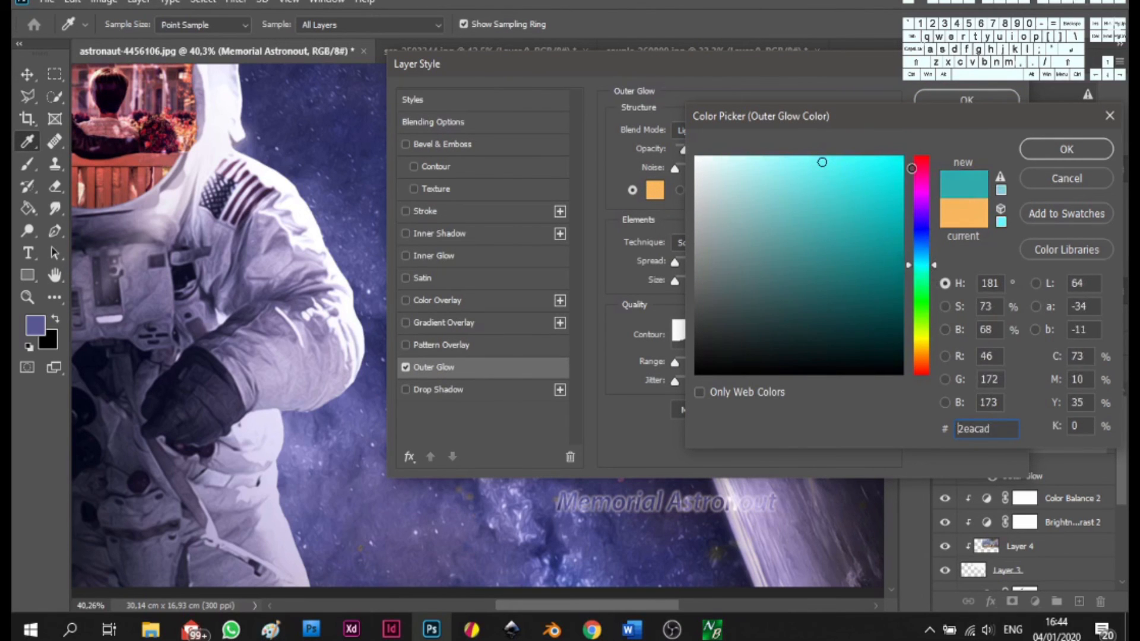
{"action": "left_click_drag", "start_coordinate": [822, 162], "coordinate": [902, 157]}
{"action": "left_click", "coordinate": [1074, 150]}
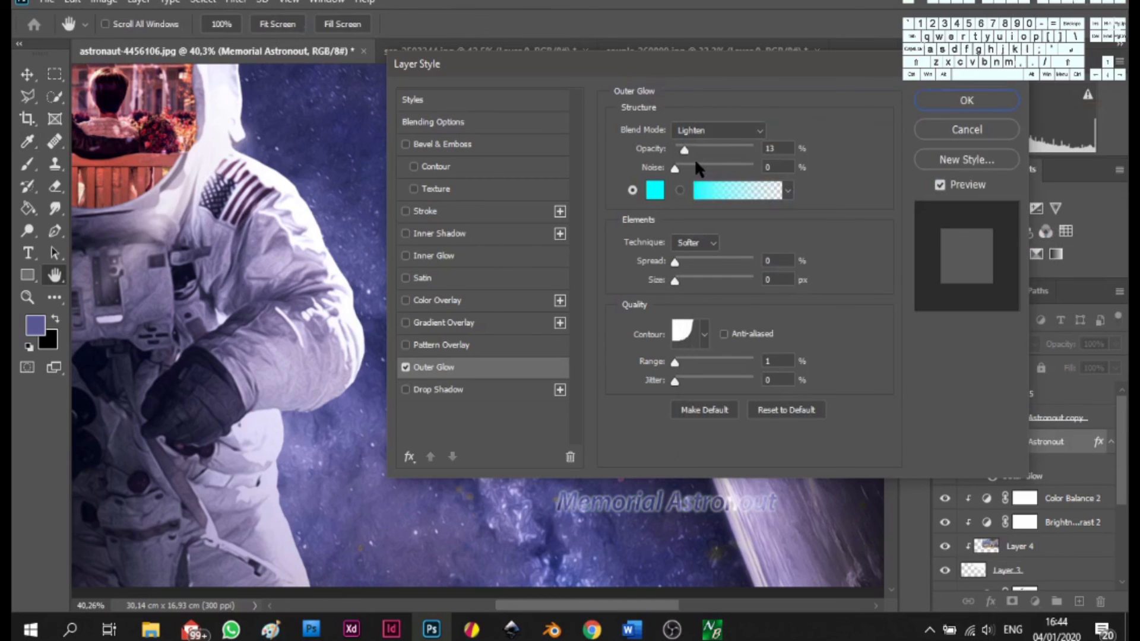
{"action": "left_click", "coordinate": [694, 149]}
{"action": "left_click_drag", "start_coordinate": [698, 151], "coordinate": [701, 154]}
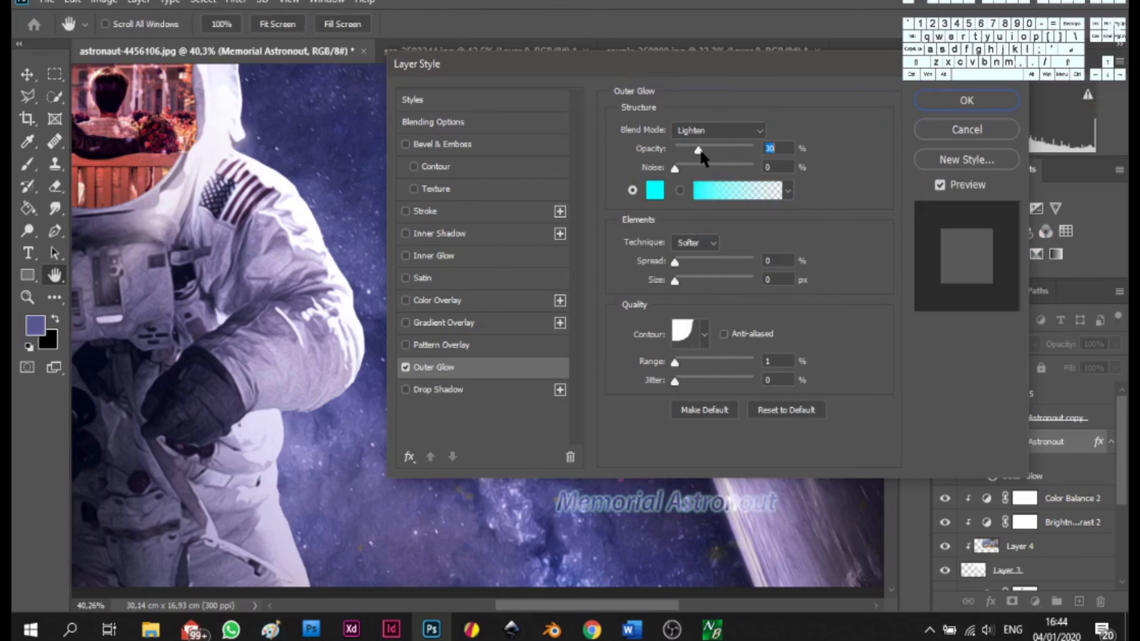
- Change the Outer Glow color to purple 9000ff and apply the layer style
{"action": "left_click", "coordinate": [654, 191]}
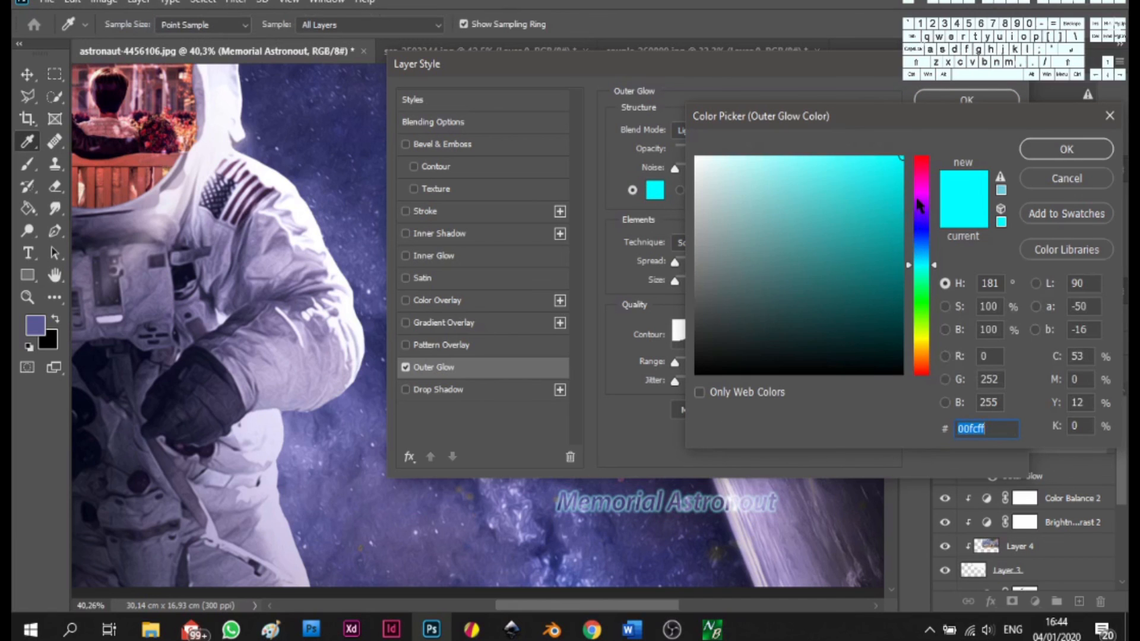
{"action": "left_click", "coordinate": [922, 212]}
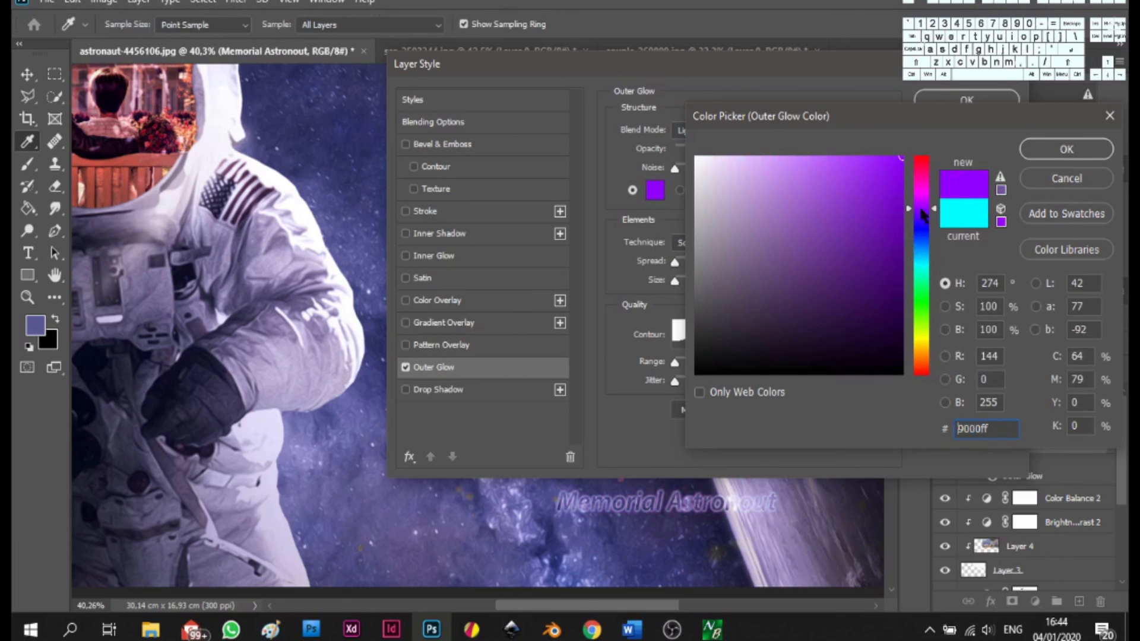
{"action": "left_click", "coordinate": [1054, 152]}
{"action": "left_click", "coordinate": [966, 100]}
{"action": "scroll", "coordinate": [528, 252], "scroll_direction": "down", "scroll_amount": 3}
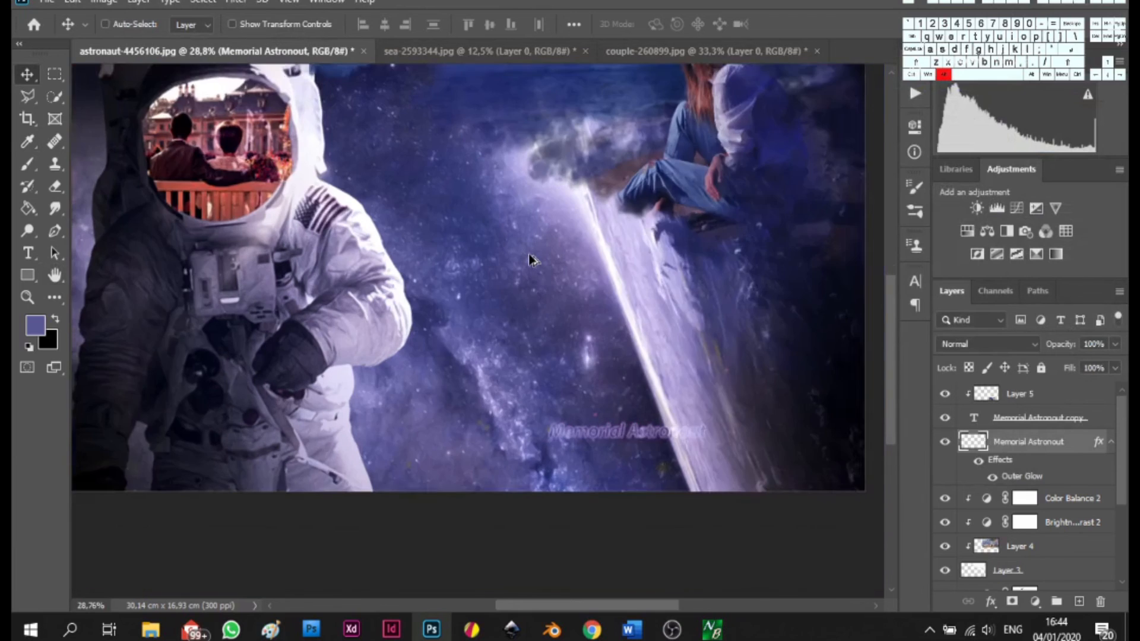